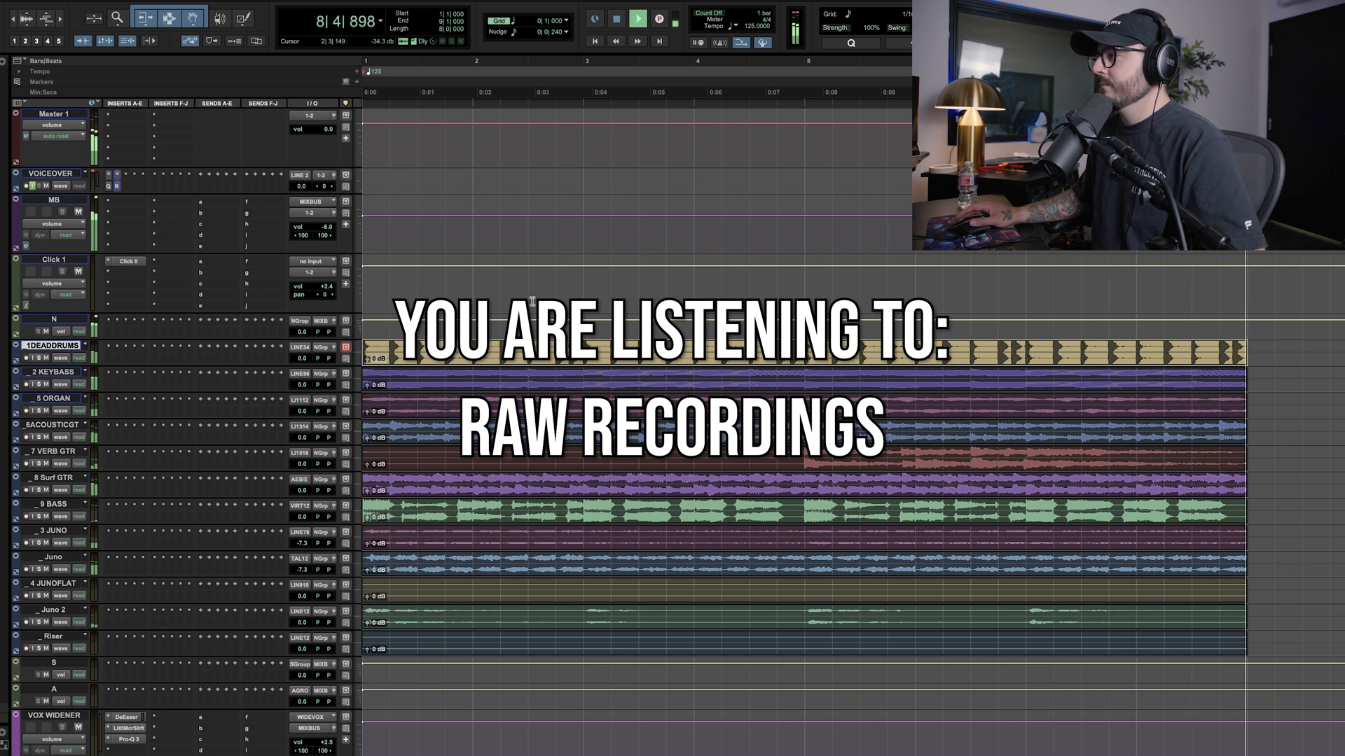
Enable auto gain and raise the saturation Drive in the dead drums' KStrip preamp, comparing the playback with the preamp off and on
{"action": "key", "text": "space"}
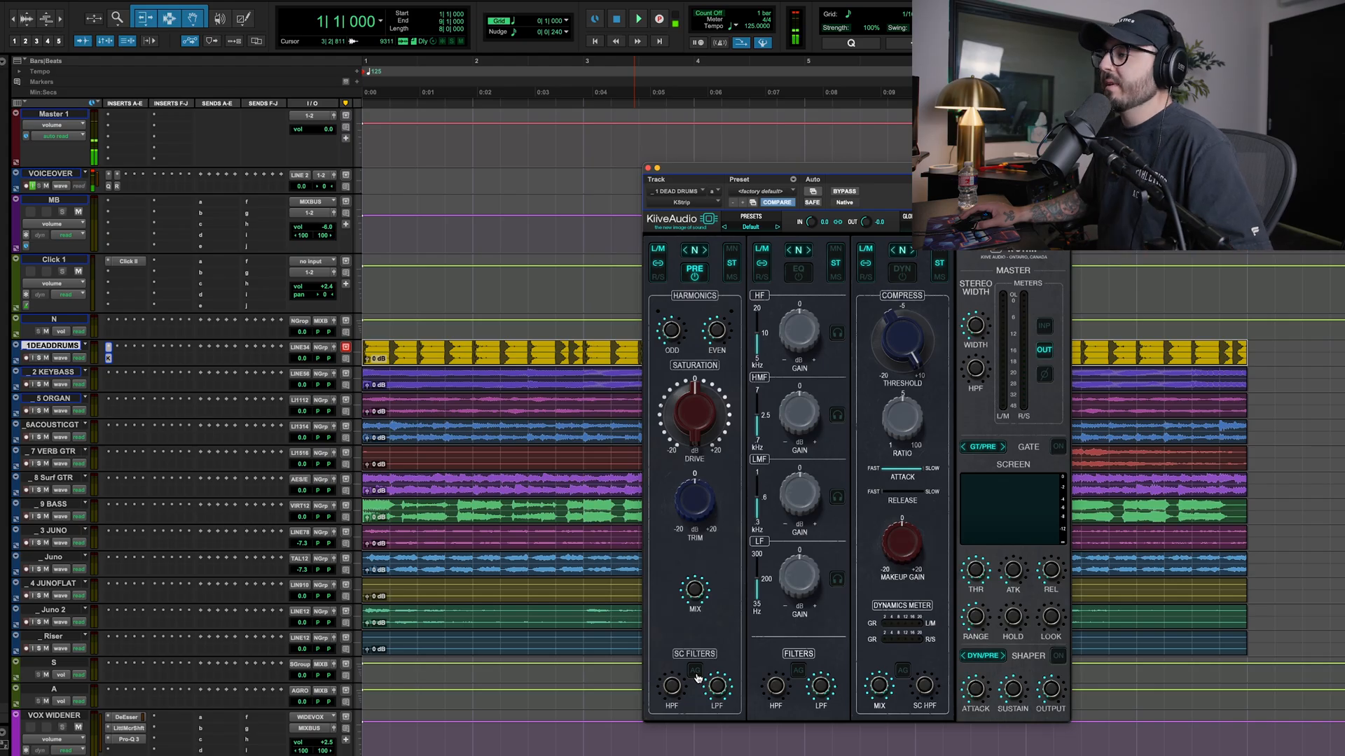
{"action": "left_click", "coordinate": [695, 673]}
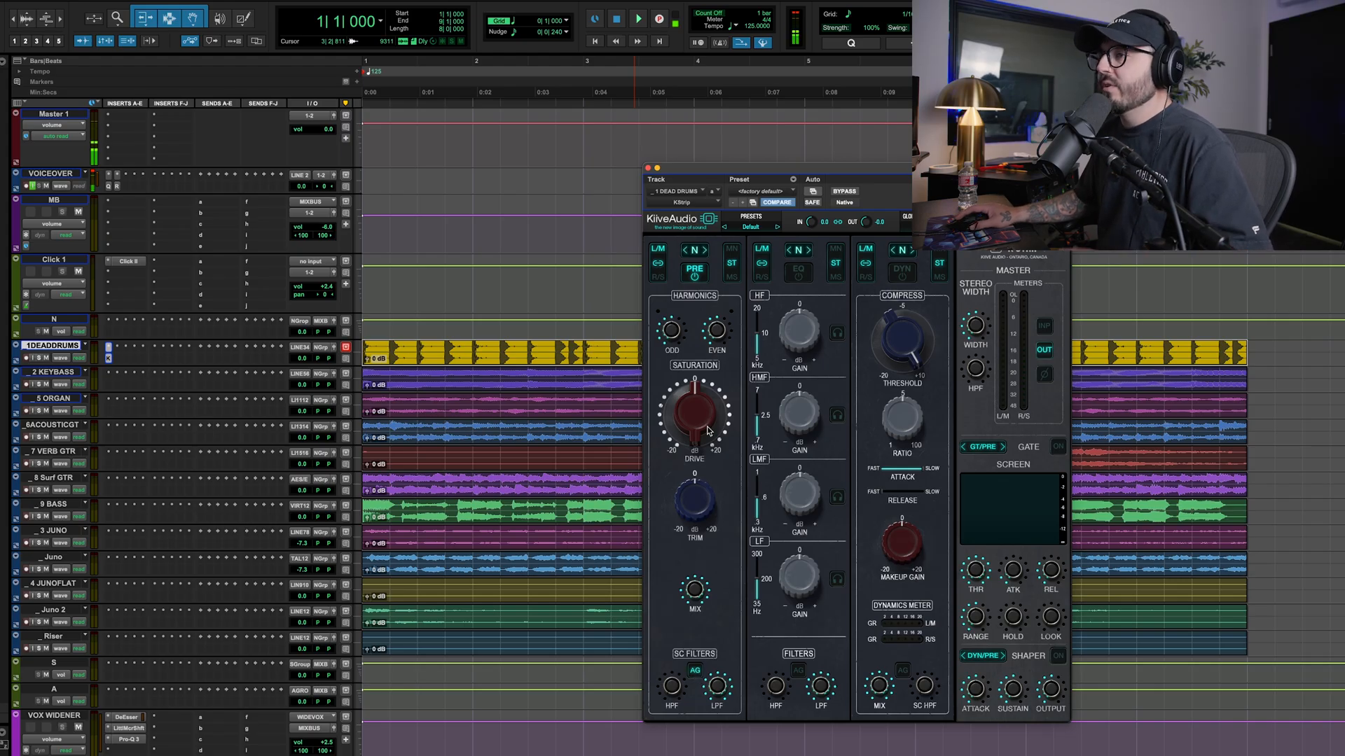
{"action": "key", "text": "space"}
{"action": "left_click_drag", "start_coordinate": [695, 426], "coordinate": [687, 386]}
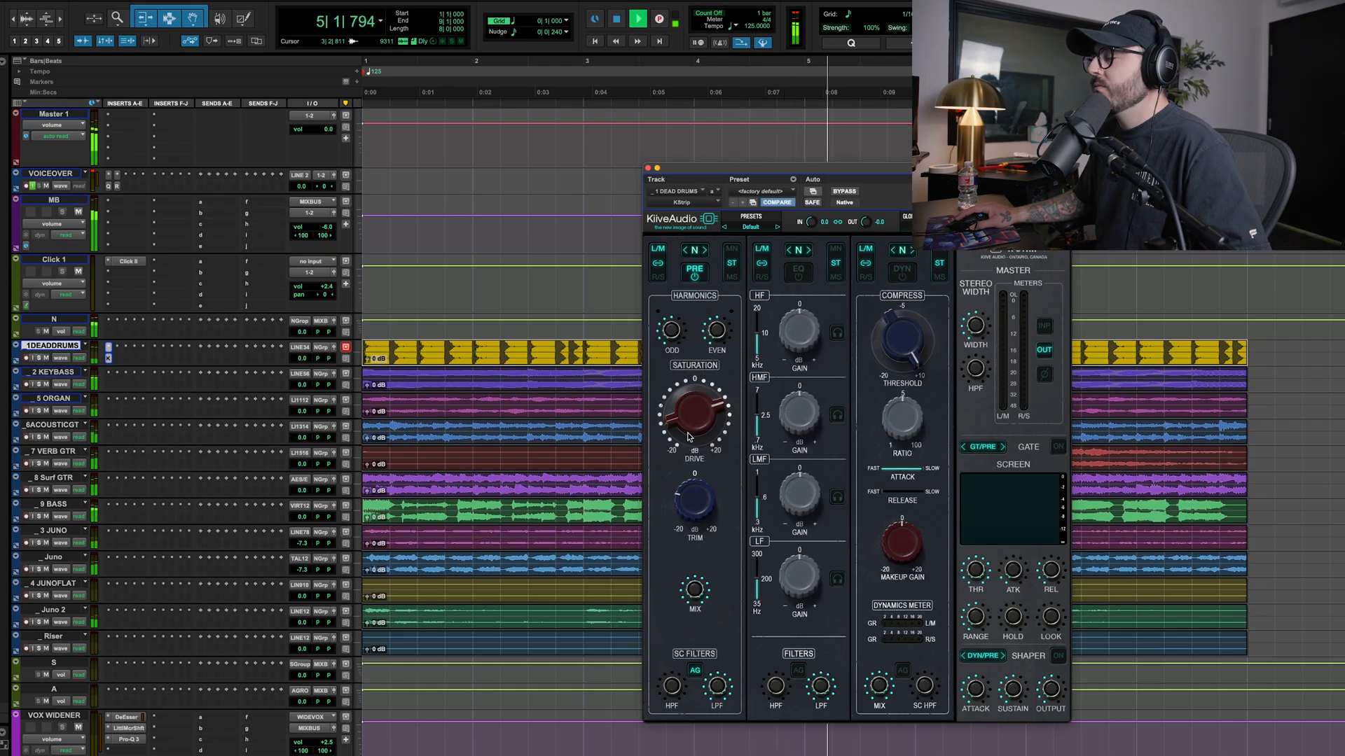
{"action": "left_click", "coordinate": [696, 272]}
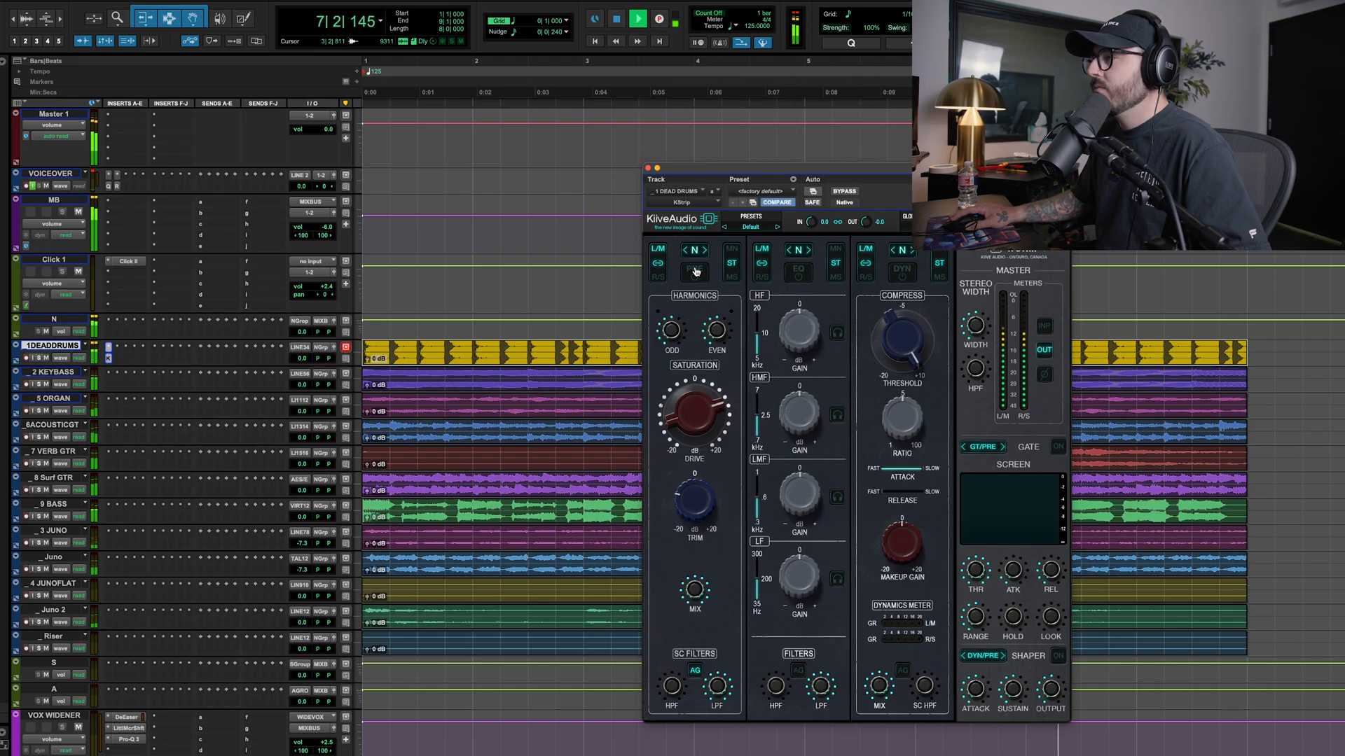
{"action": "left_click", "coordinate": [696, 272]}
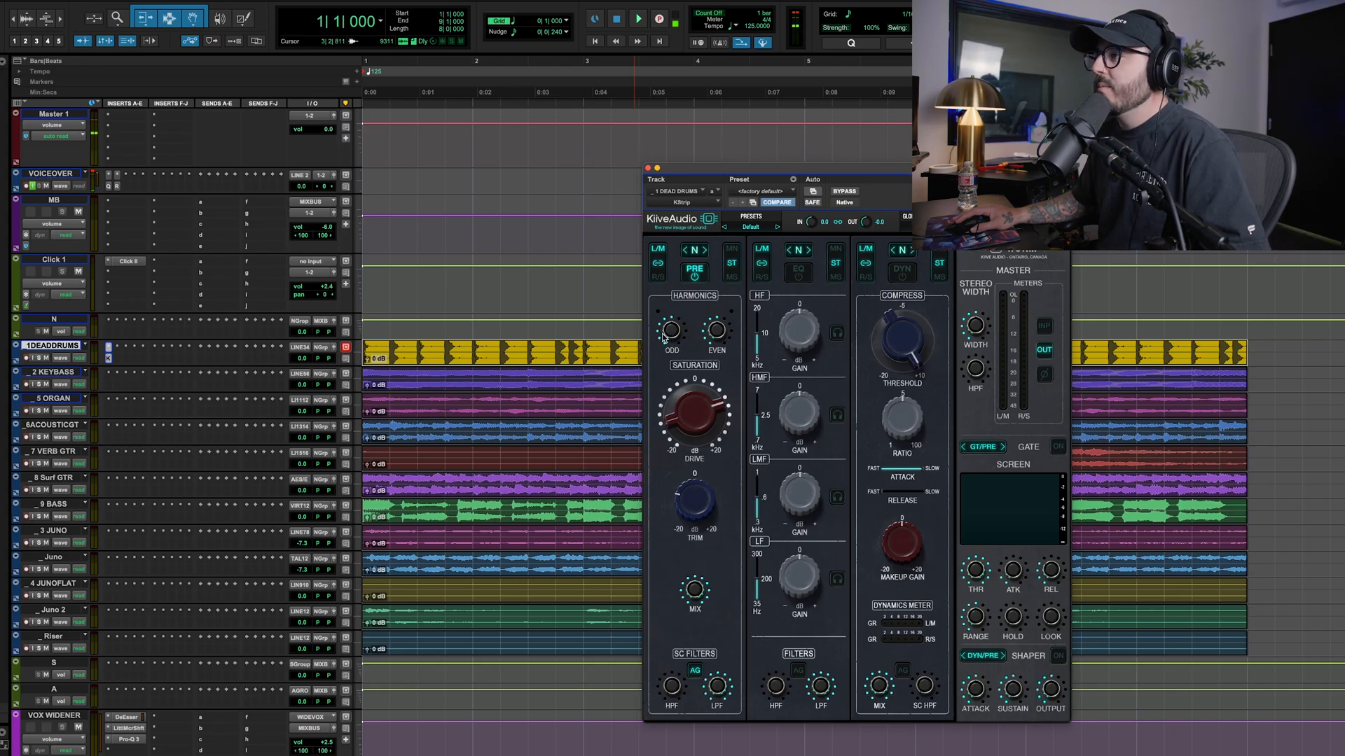
Raise the drums' Odd harmonics to about 3.62 and lower the Trim to about -6.79 during playback, comparing with the preamp off
{"action": "key", "text": "space"}
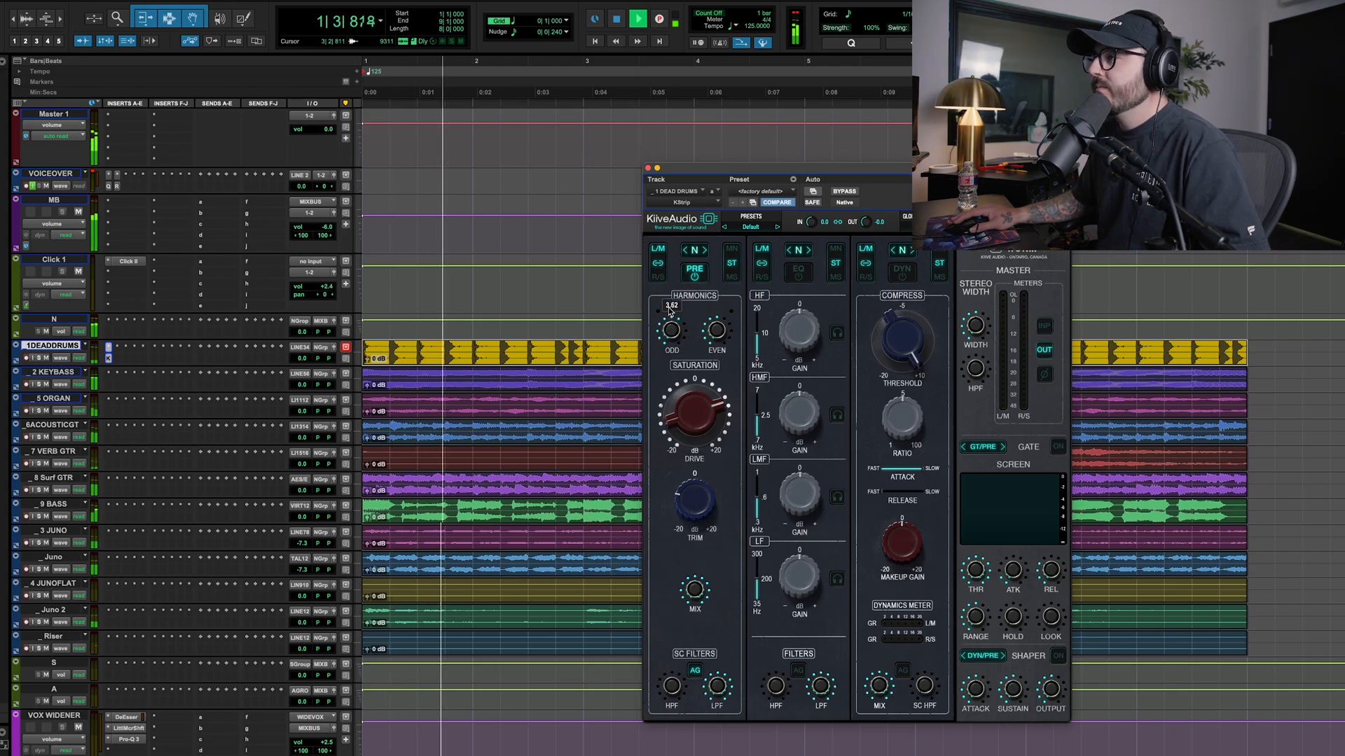
{"action": "left_click_drag", "start_coordinate": [667, 299], "coordinate": [665, 306]}
{"action": "left_click", "coordinate": [696, 278]}
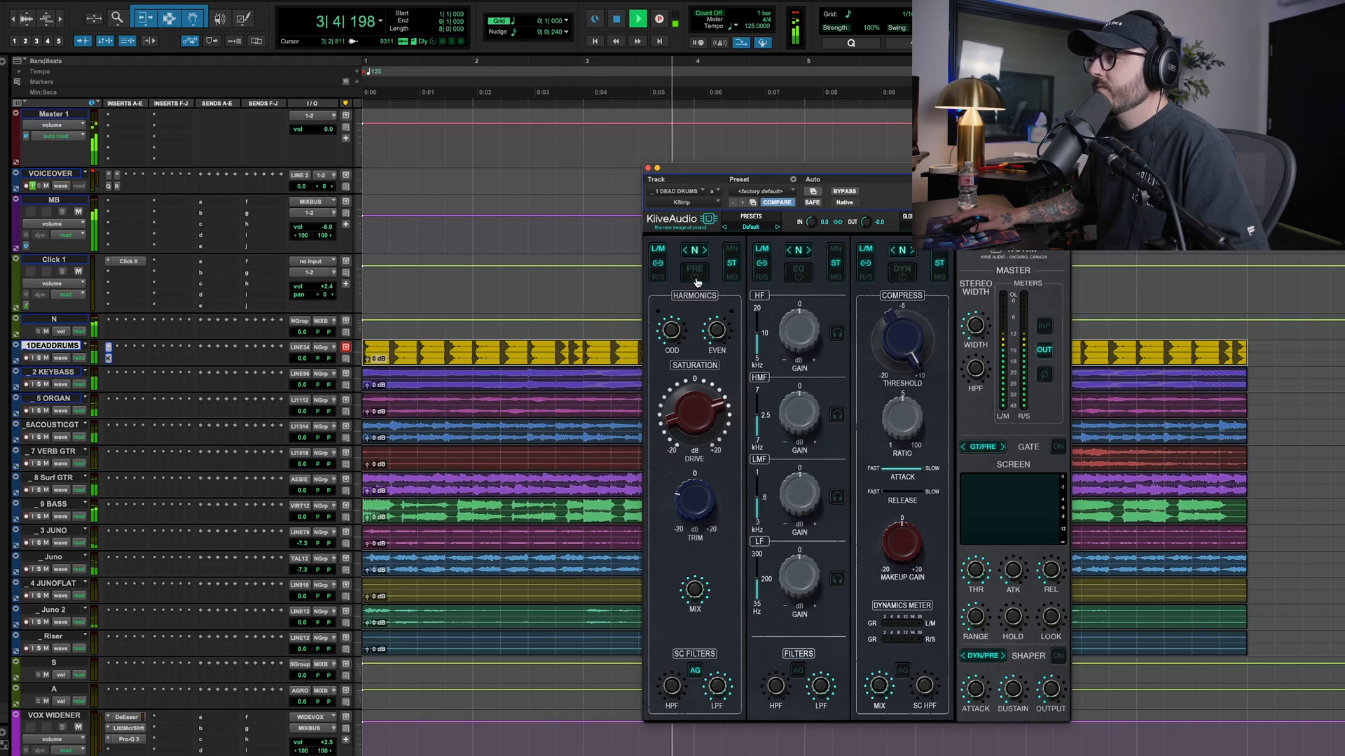
{"action": "left_click", "coordinate": [696, 282]}
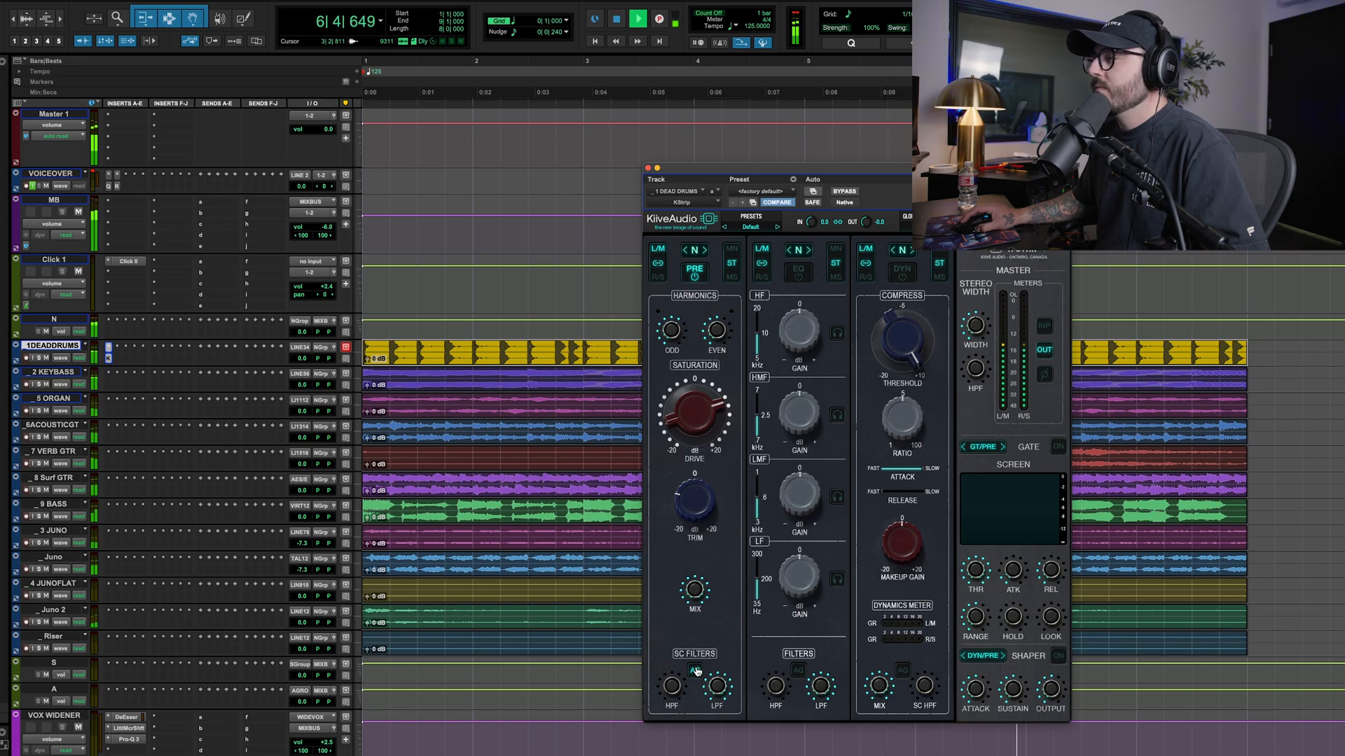
{"action": "left_click_drag", "start_coordinate": [699, 502], "coordinate": [700, 487]}
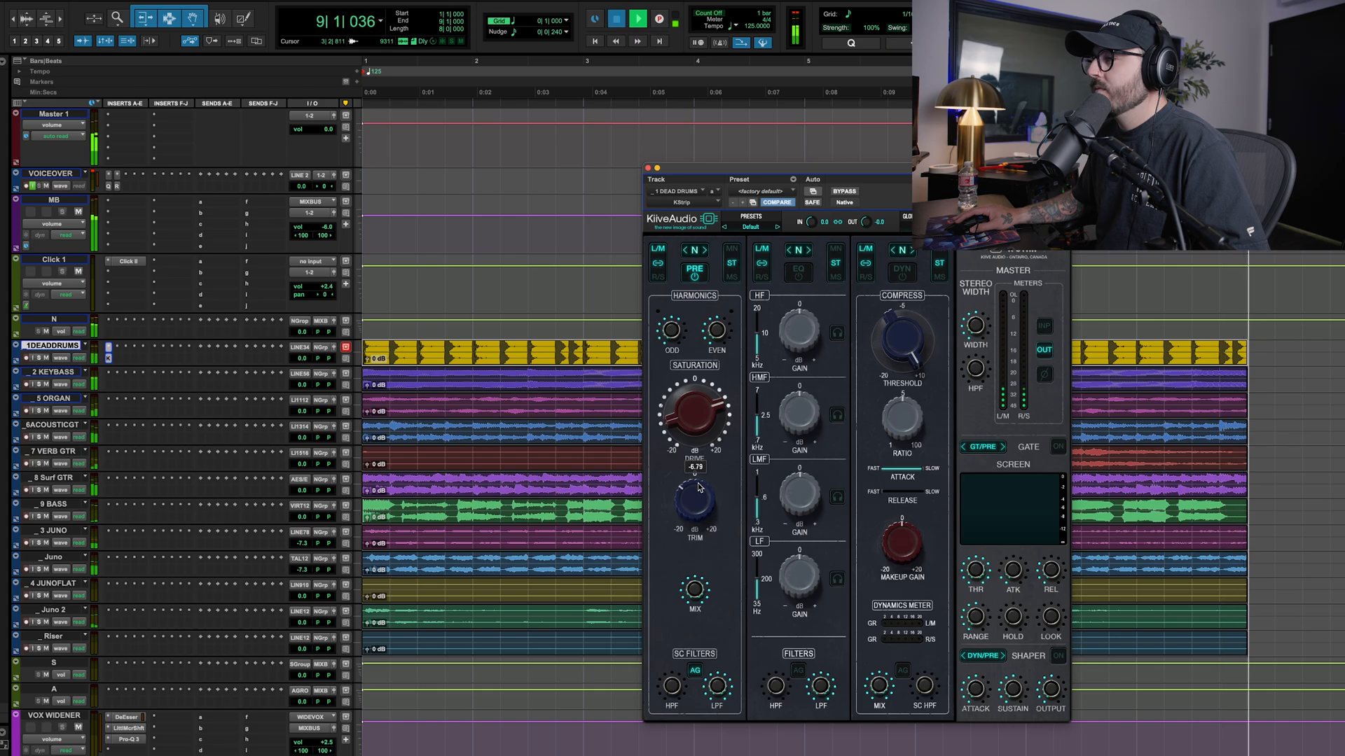
{"action": "key", "text": "space"}
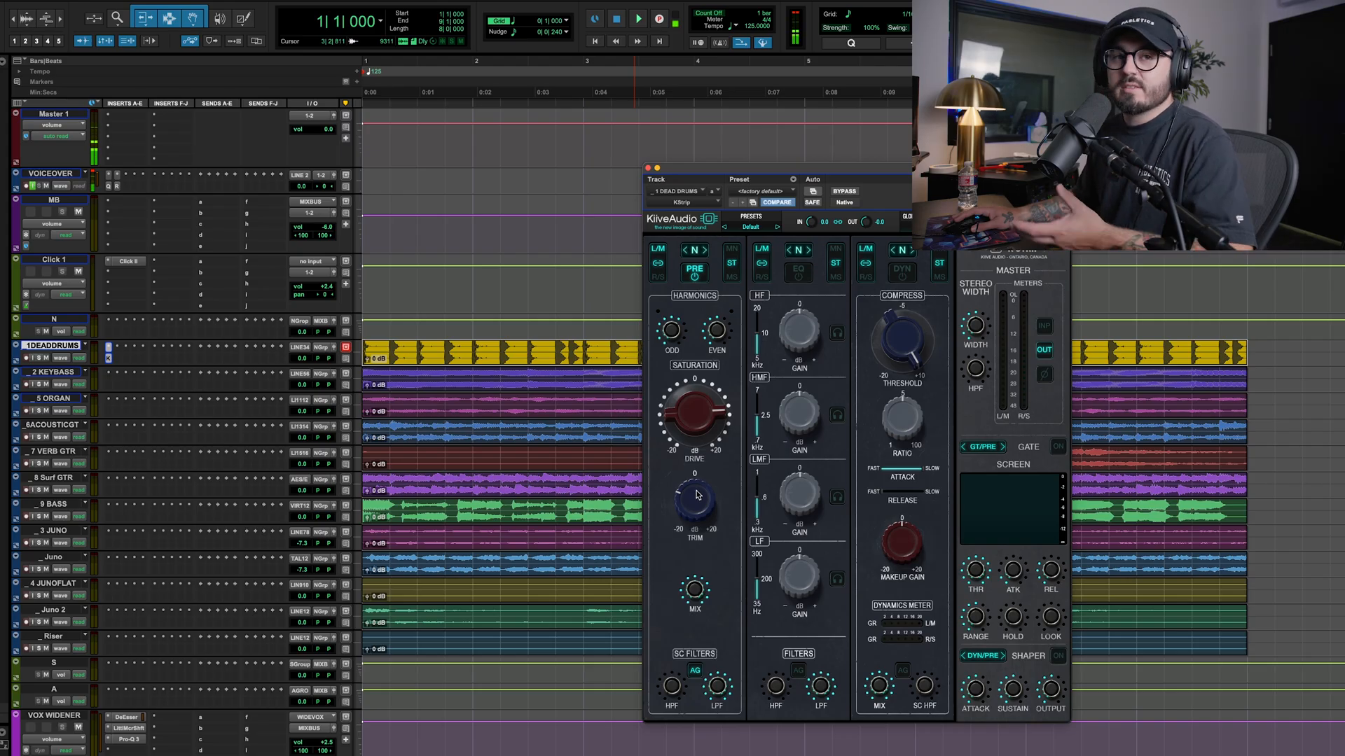
Raise the Drive on the key bass track's KStrip and set Trim to about -10.34, comparing with the plug-in bypassed
{"action": "left_click", "coordinate": [425, 390]}
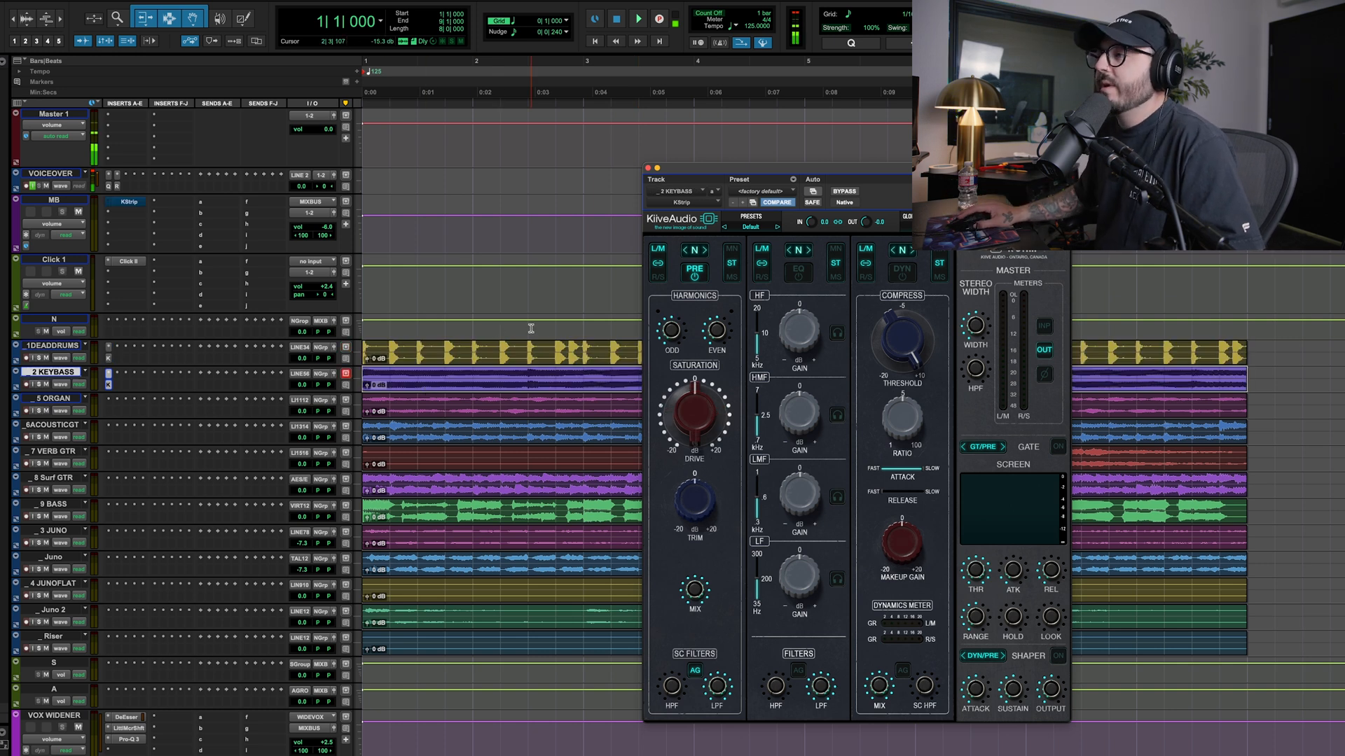
{"action": "key", "text": "space"}
{"action": "left_click_drag", "start_coordinate": [679, 413], "coordinate": [678, 380]}
{"action": "left_click_drag", "start_coordinate": [693, 488], "coordinate": [692, 469]}
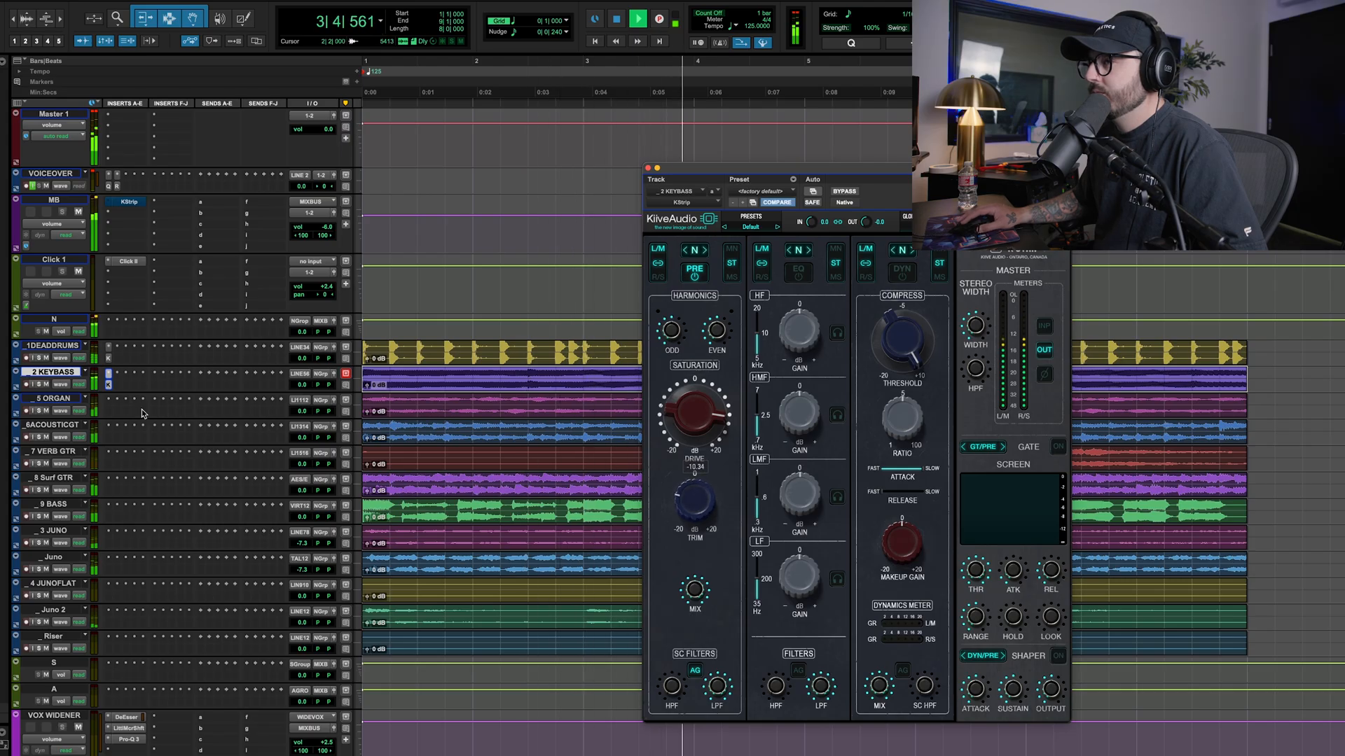
{"action": "left_click", "coordinate": [108, 384], "text": "super"}
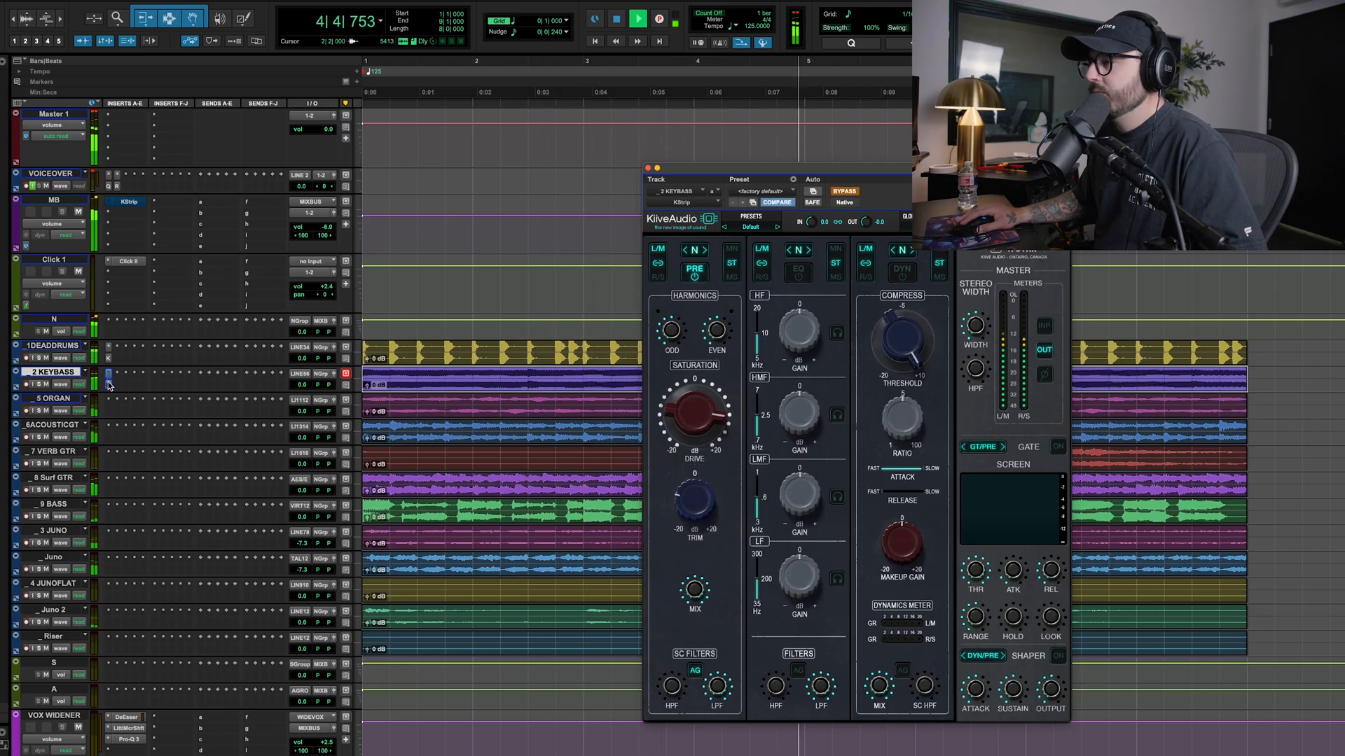
{"action": "left_click", "coordinate": [108, 383], "text": "super"}
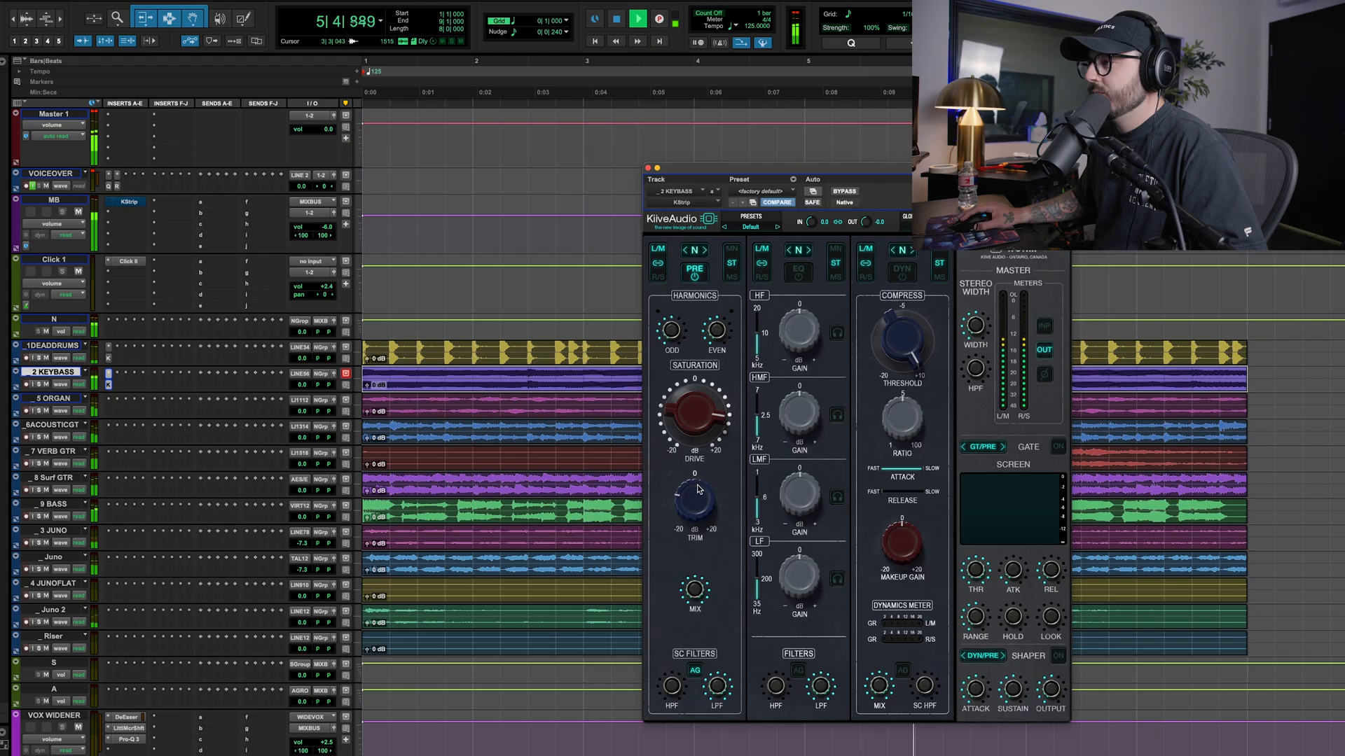
Push the key bass Drive further, lower its Trim to about -13.07, and replay the song from the start
{"action": "left_click_drag", "start_coordinate": [689, 430], "coordinate": [690, 417]}
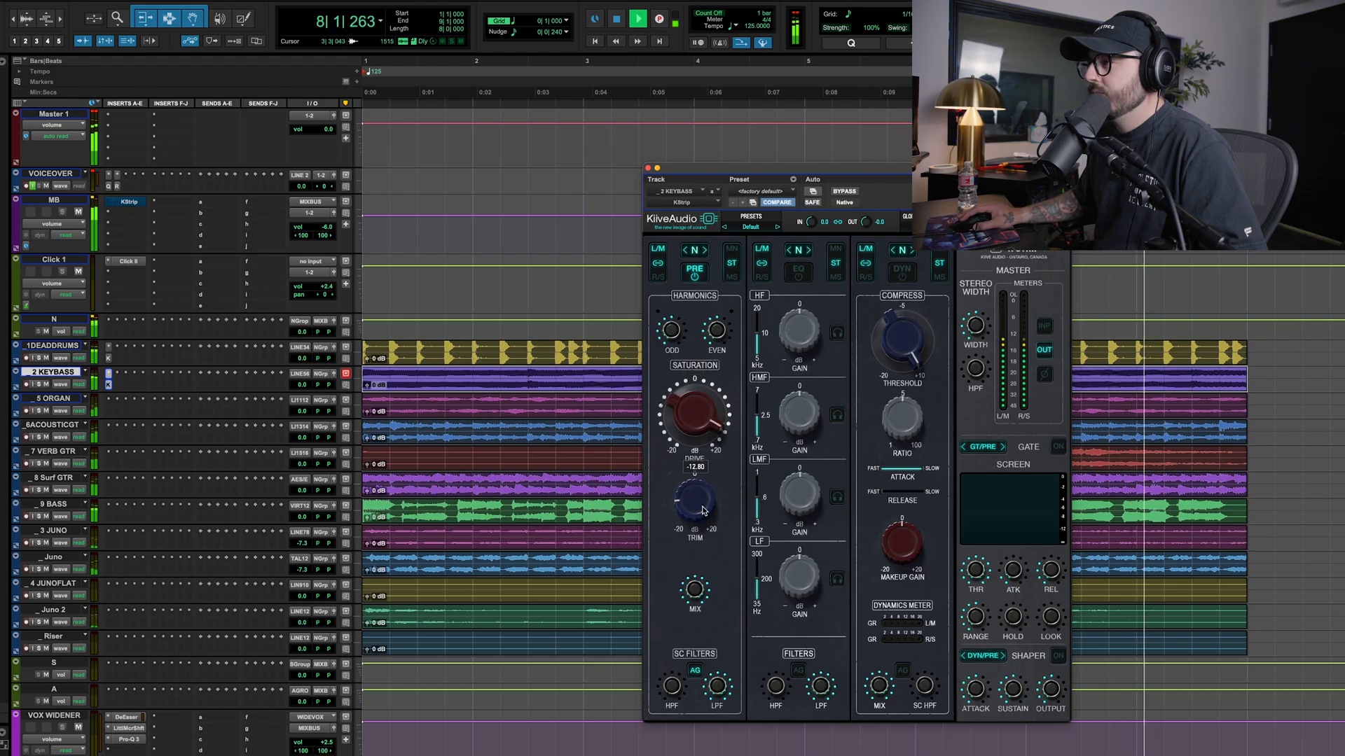
{"action": "key", "text": "space"}
{"action": "key", "text": "space"}
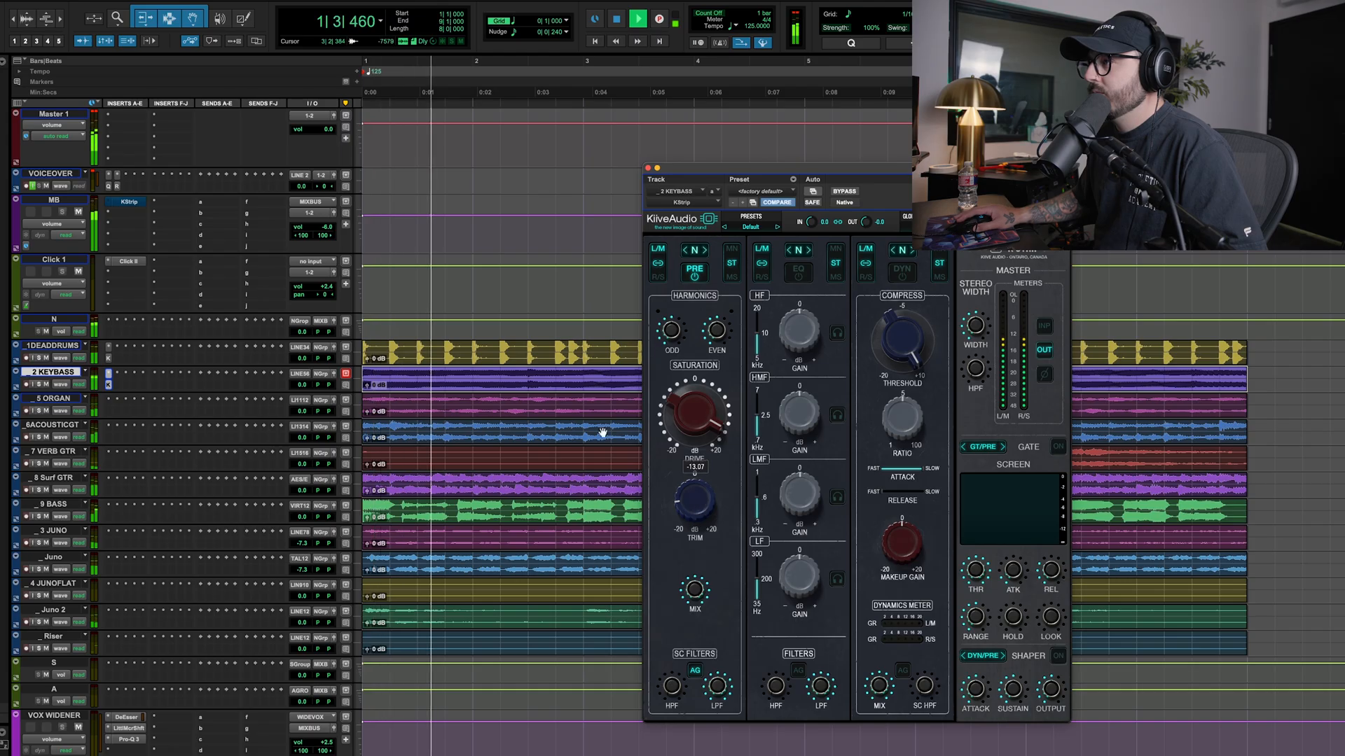
Compare the key bass with its preamp off and on, and raise the Even harmonics
{"action": "left_click", "coordinate": [40, 385]}
{"action": "left_click", "coordinate": [692, 276]}
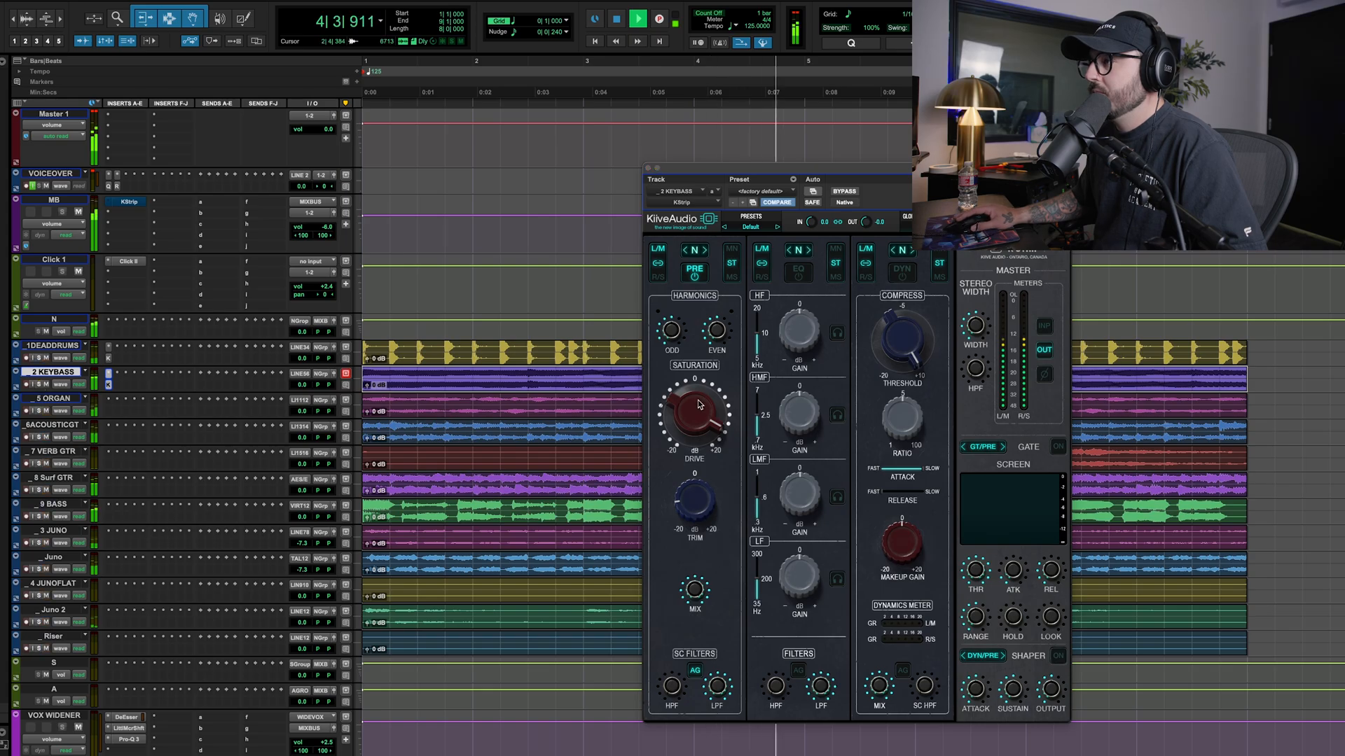
{"action": "left_click_drag", "start_coordinate": [717, 325], "coordinate": [718, 269]}
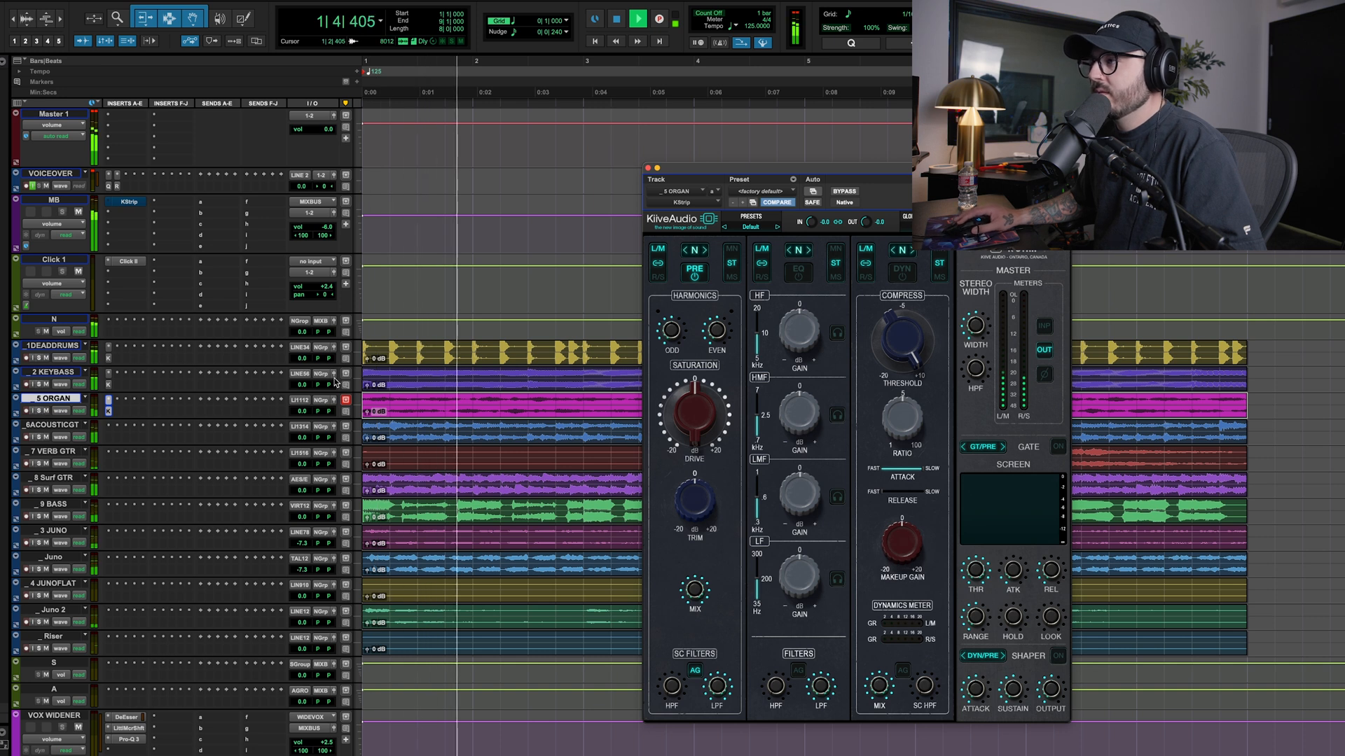
Raise the saturation Drive on the organ and set Trim to about -3.32, comparing with the preamp off
{"action": "left_click_drag", "start_coordinate": [694, 415], "coordinate": [709, 440]}
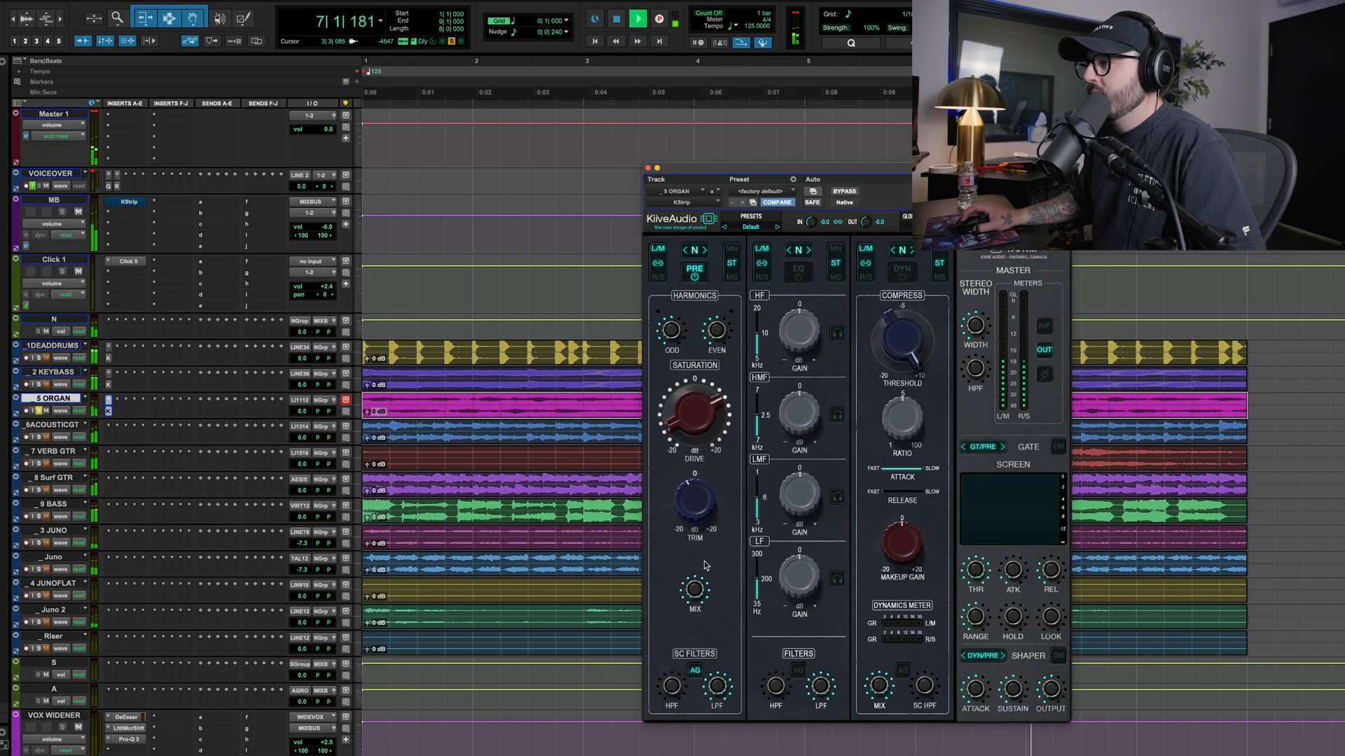
{"action": "left_click", "coordinate": [695, 273]}
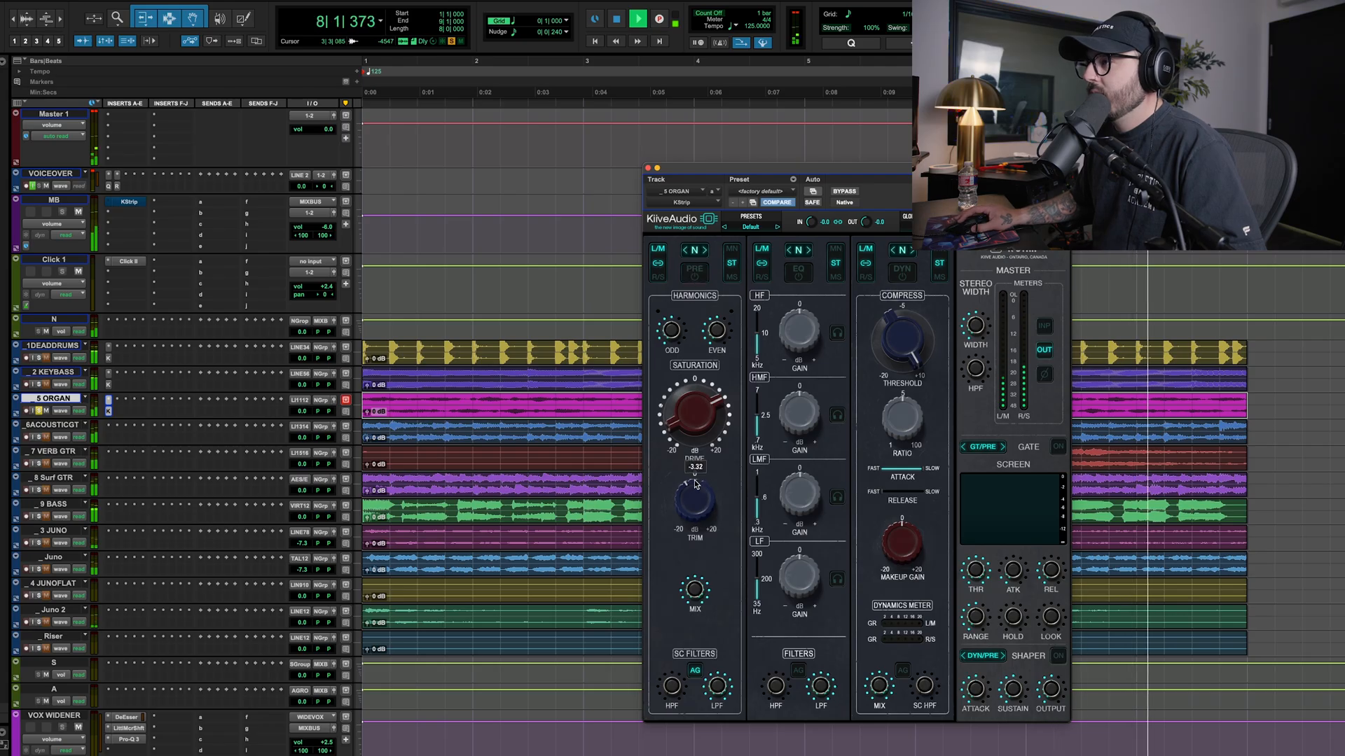
{"action": "left_click", "coordinate": [695, 276]}
Raise the organ's Odd harmonics and fine-tune its Trim during playback, comparing with the preamp off and the plug-in bypassed
{"action": "key", "text": "space"}
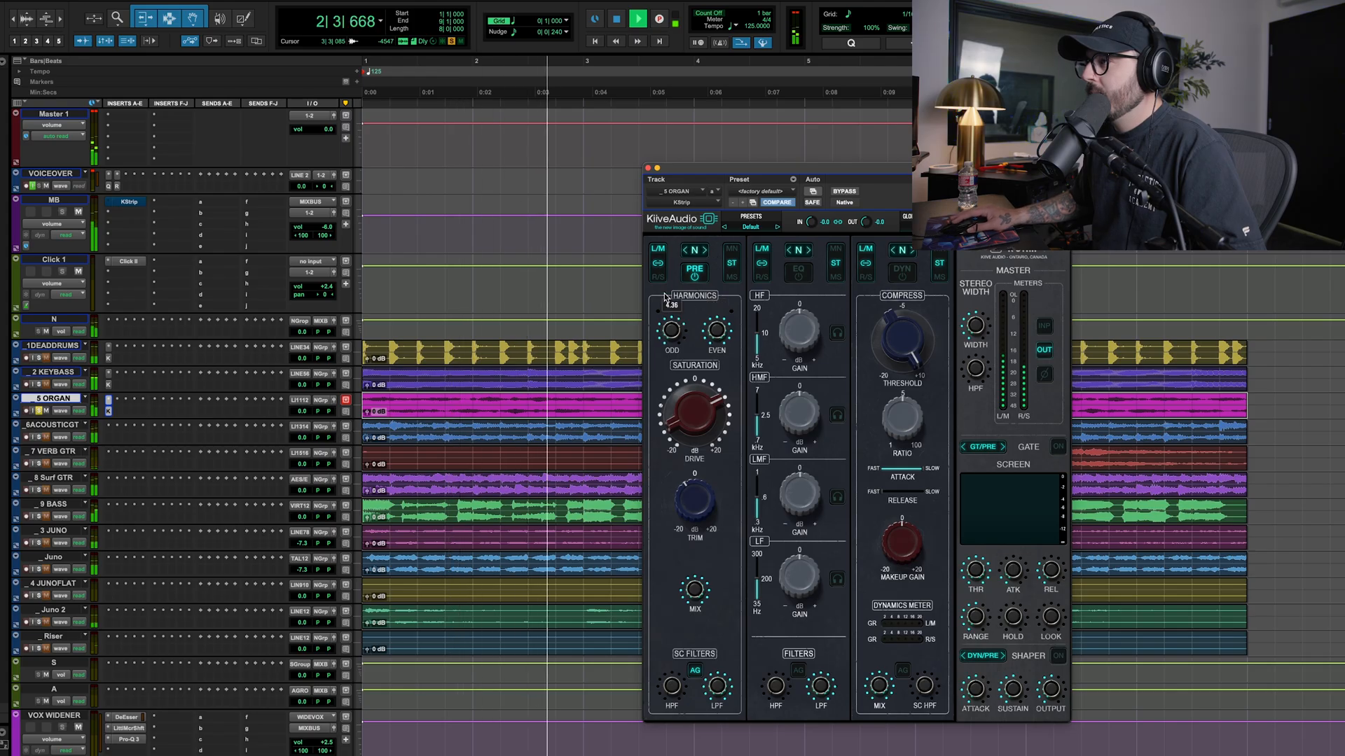
{"action": "left_click", "coordinate": [696, 275]}
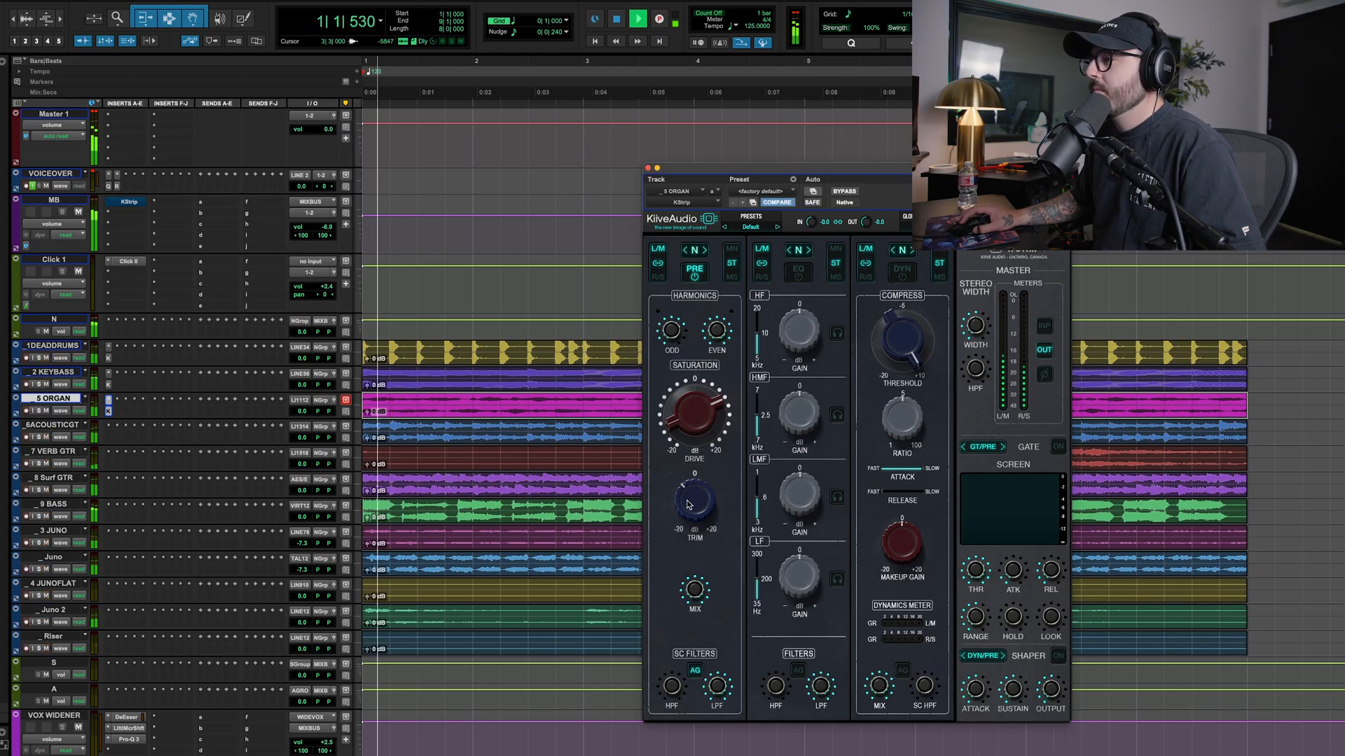
{"action": "left_click_drag", "start_coordinate": [691, 500], "coordinate": [688, 492]}
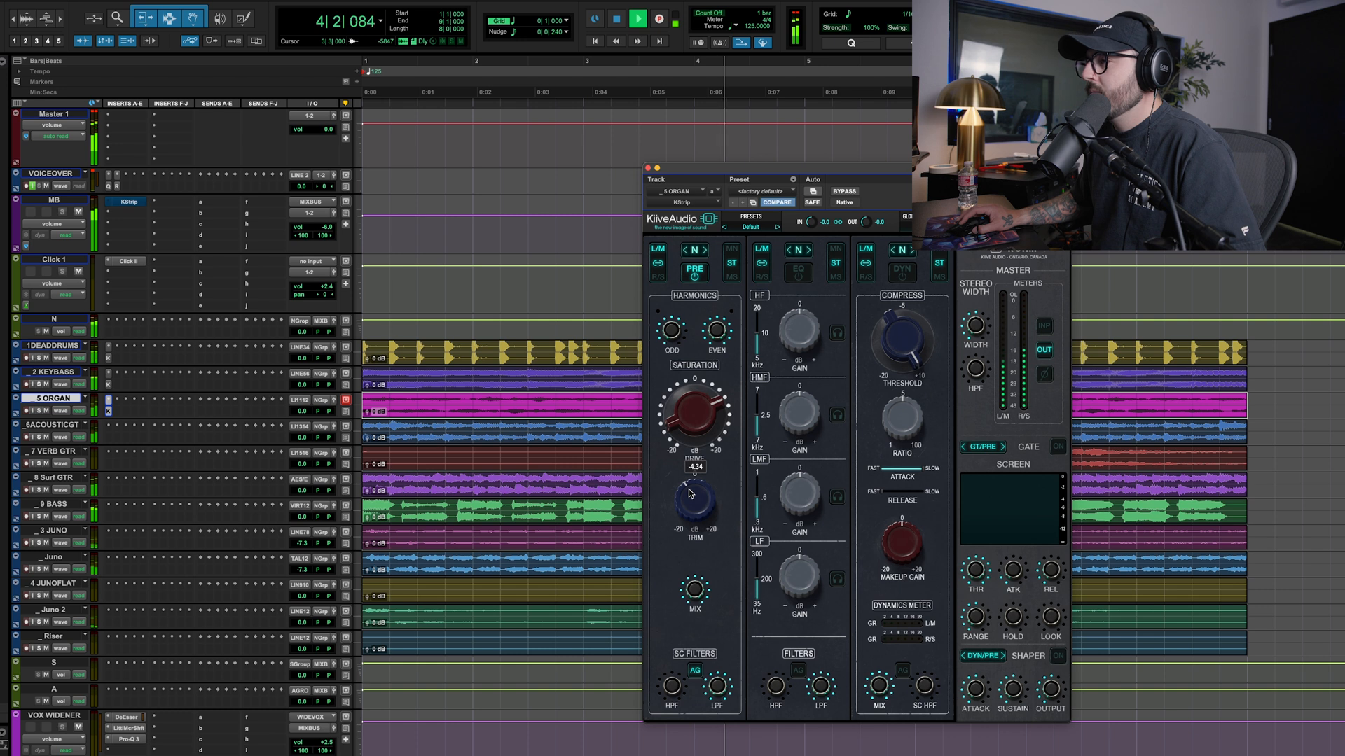
{"action": "left_click_drag", "start_coordinate": [689, 492], "coordinate": [693, 497]}
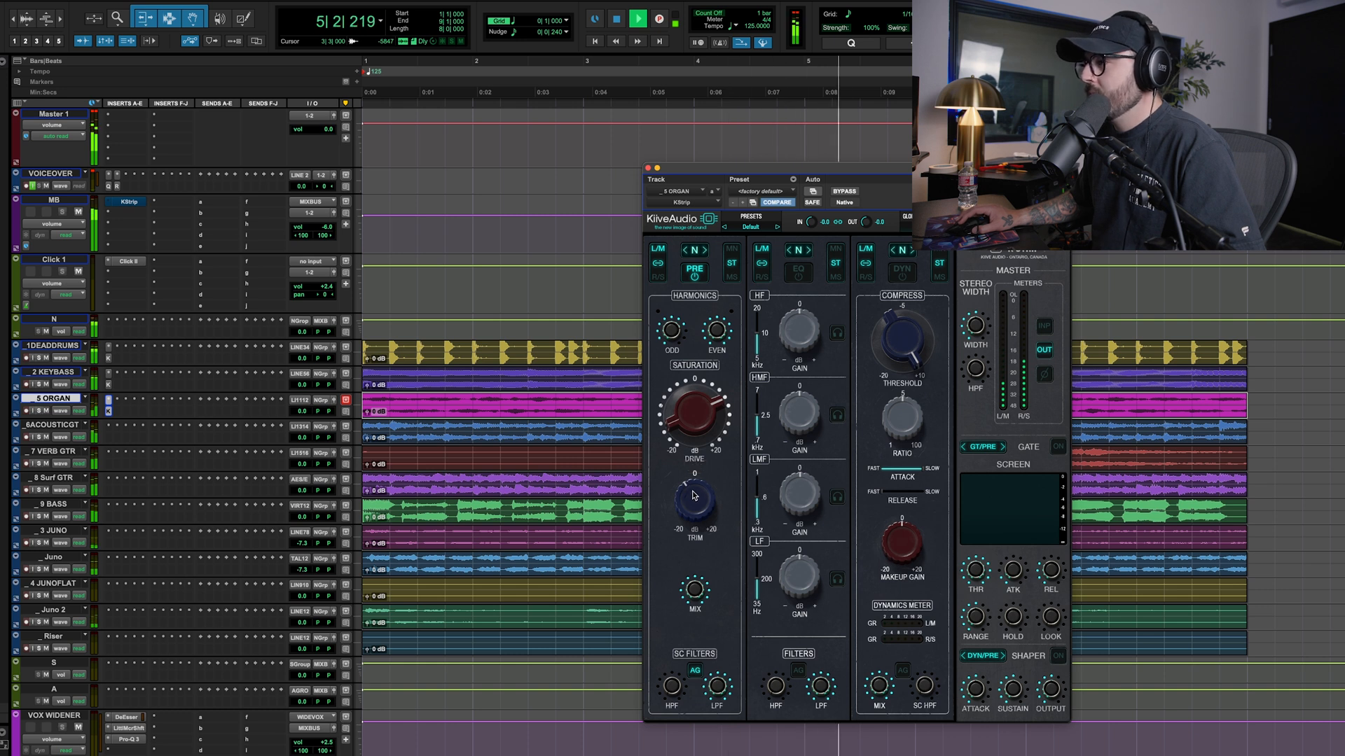
{"action": "left_click", "coordinate": [109, 412], "text": "super"}
{"action": "left_click", "coordinate": [109, 412], "text": "super"}
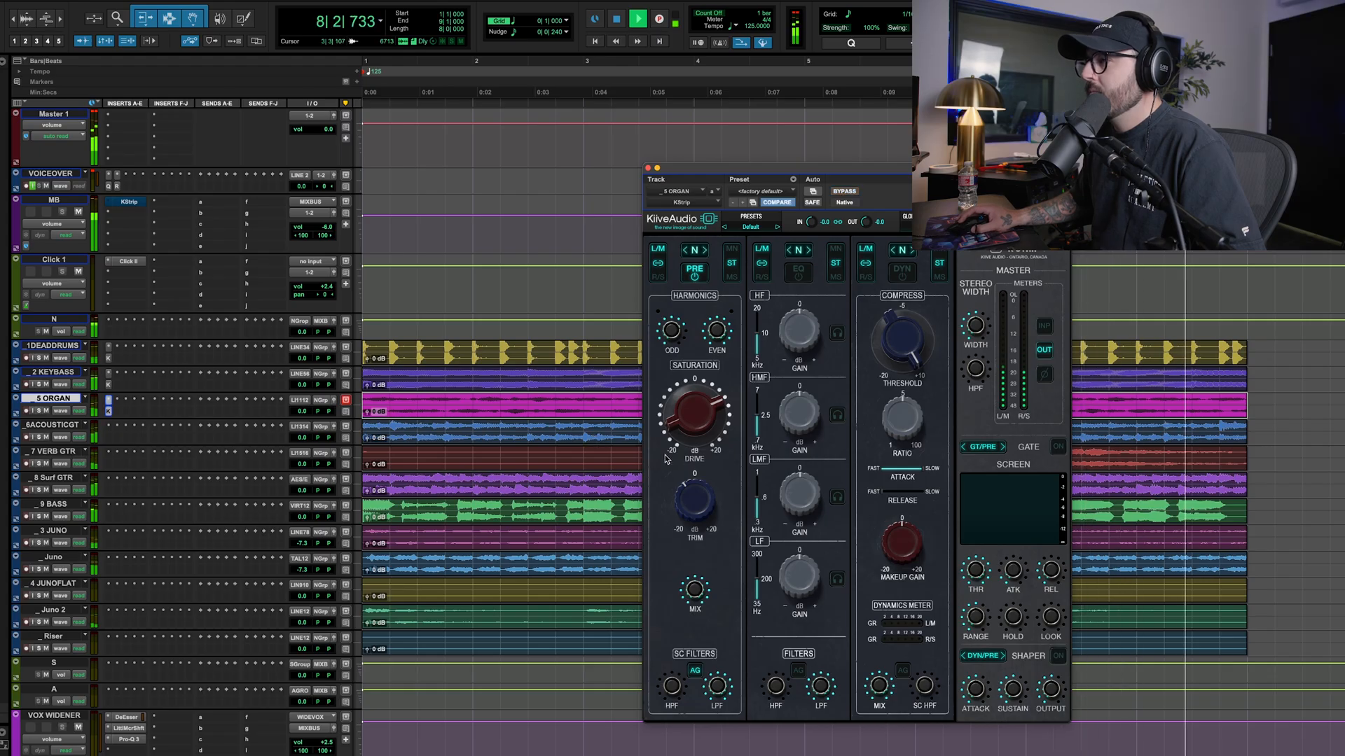
Copy the KStrip insert from the MB track to the acoustic guitar track and open the copy
{"action": "left_click", "coordinate": [593, 439]}
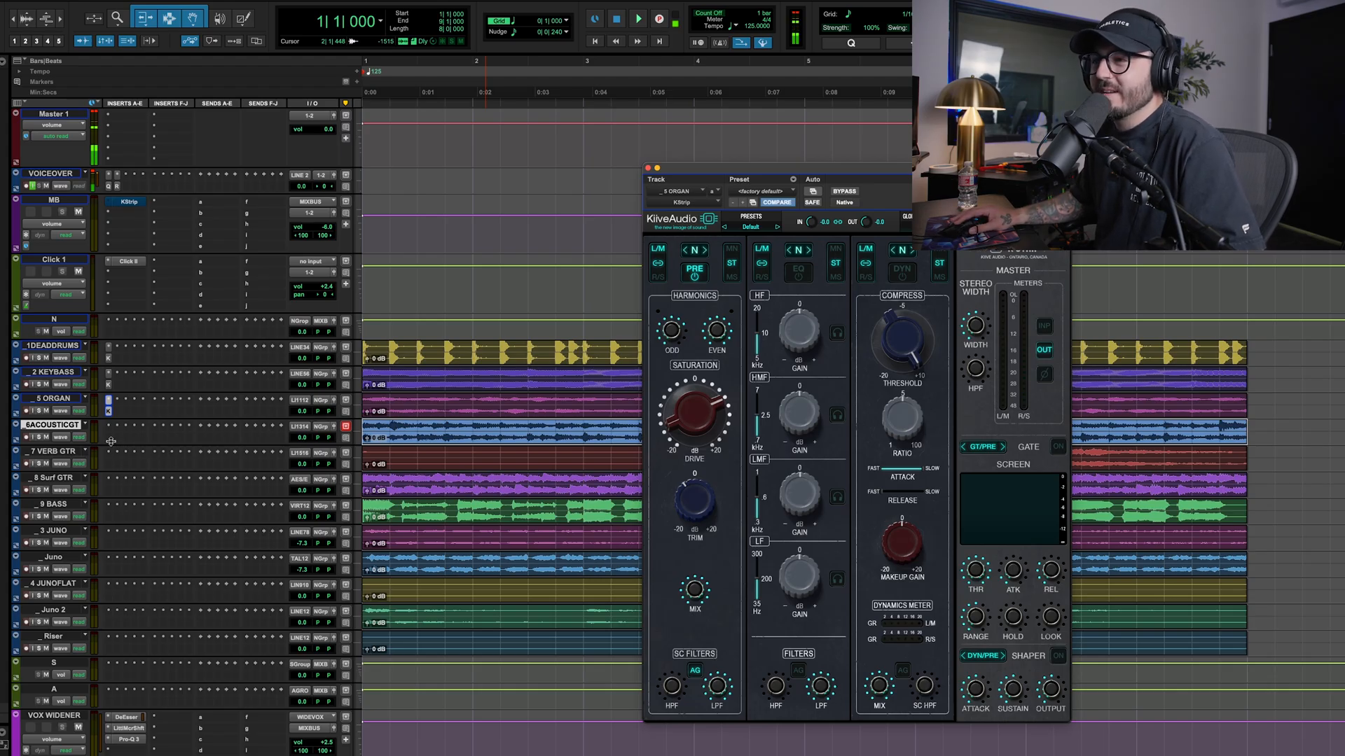
{"action": "left_click", "coordinate": [109, 435]}
{"action": "left_click", "coordinate": [129, 203]}
{"action": "left_click_drag", "start_coordinate": [129, 204], "coordinate": [114, 428]}
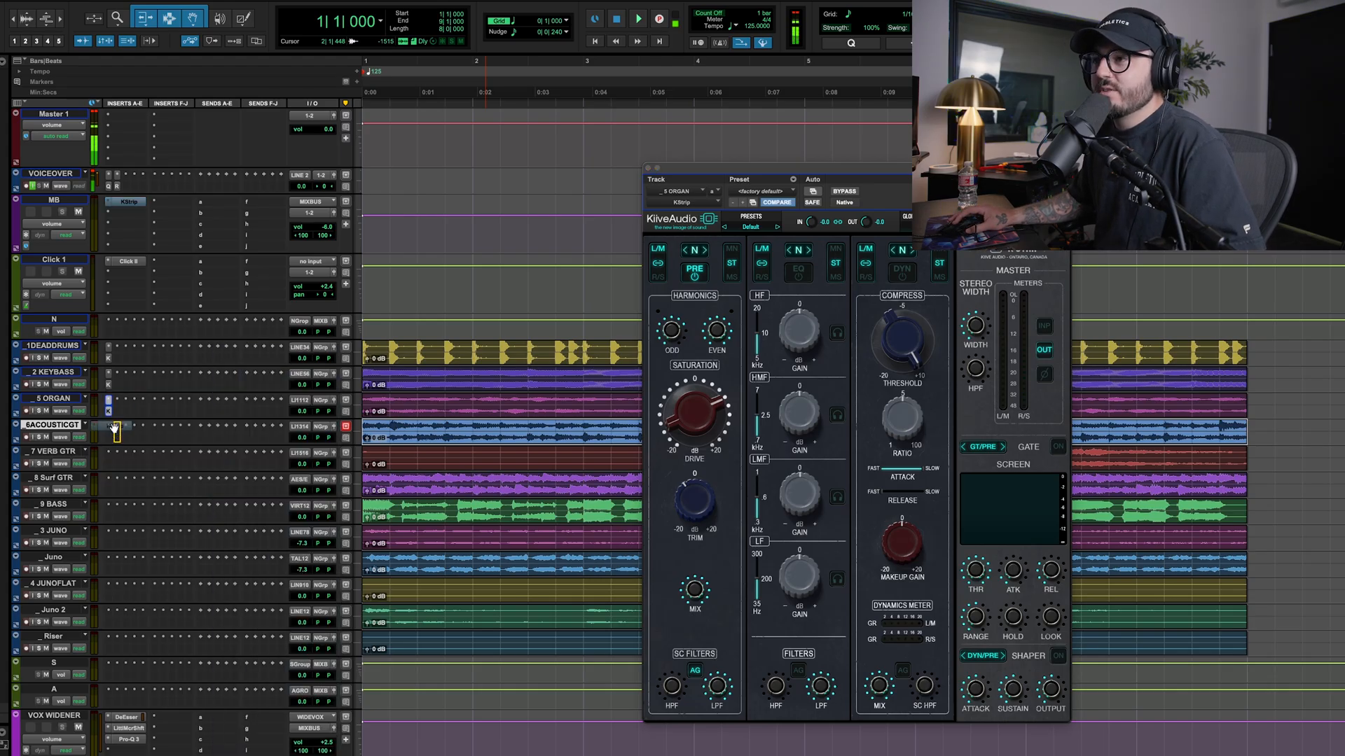
{"action": "left_click", "coordinate": [109, 439]}
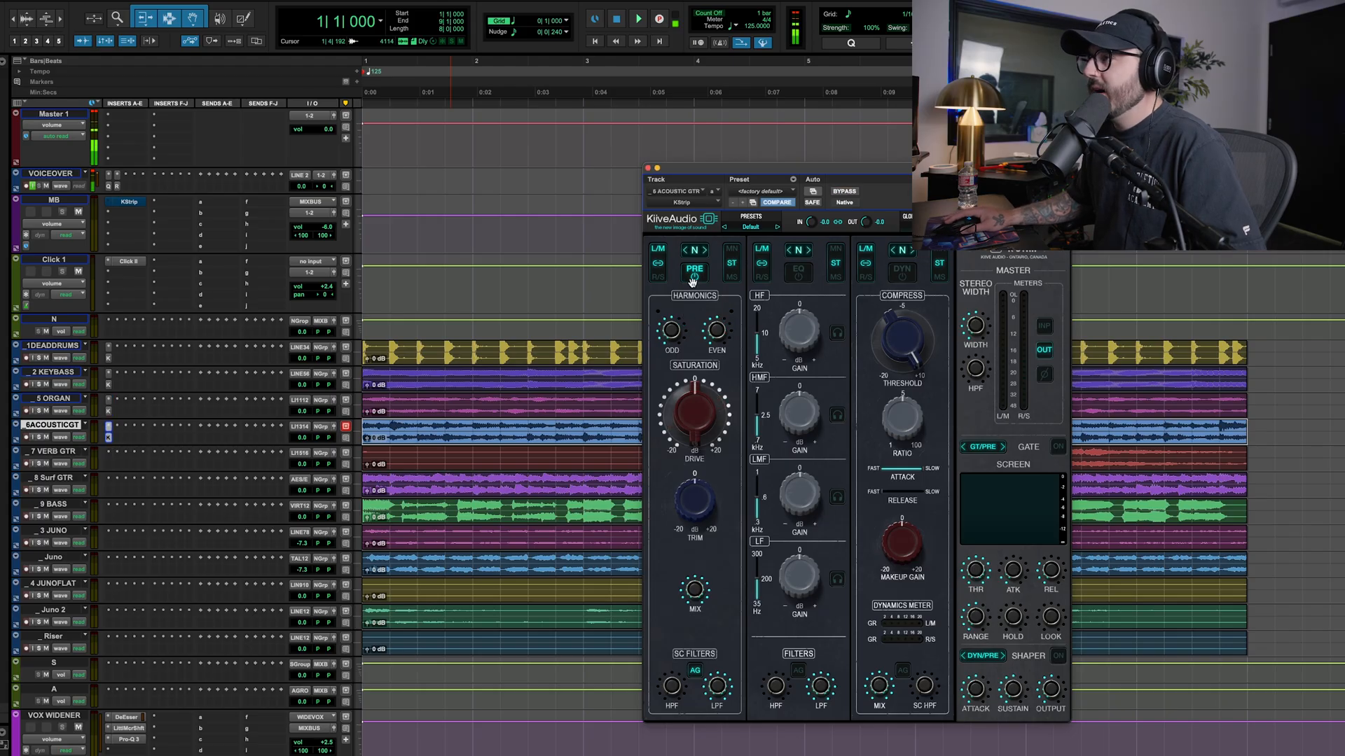
Solo the acoustic guitar, raise its saturation Drive during playback, and fine-tune it after comparing with the preamp off
{"action": "left_click", "coordinate": [39, 438]}
{"action": "key", "text": "space"}
{"action": "left_click_drag", "start_coordinate": [701, 422], "coordinate": [701, 362]}
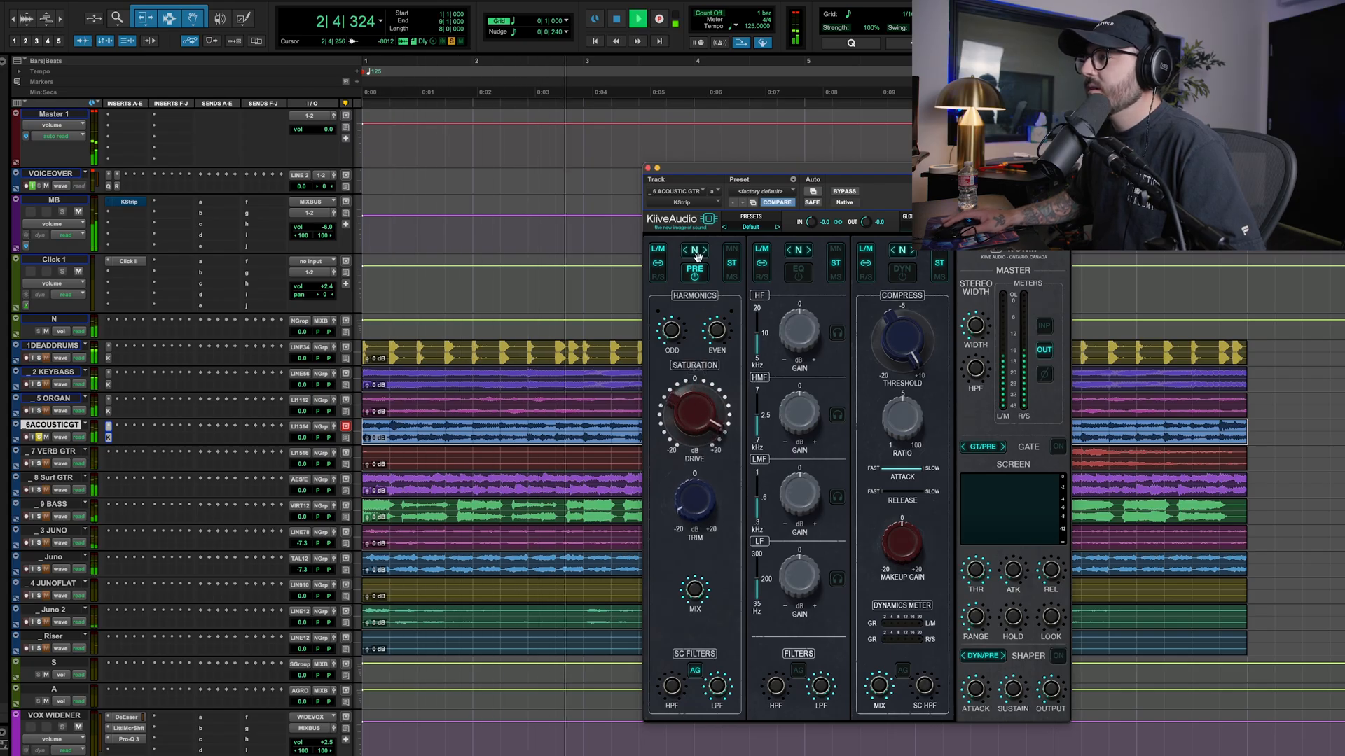
{"action": "left_click", "coordinate": [696, 279]}
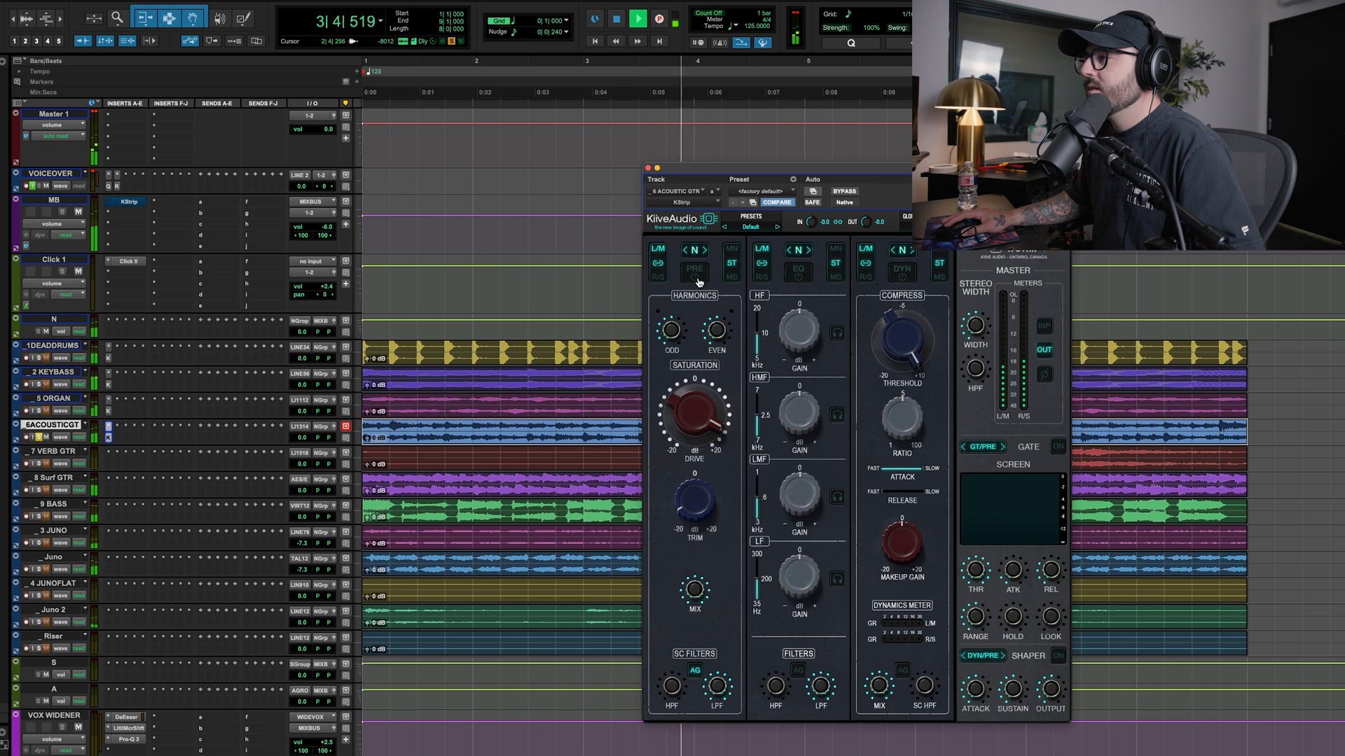
{"action": "left_click_drag", "start_coordinate": [692, 407], "coordinate": [692, 413]}
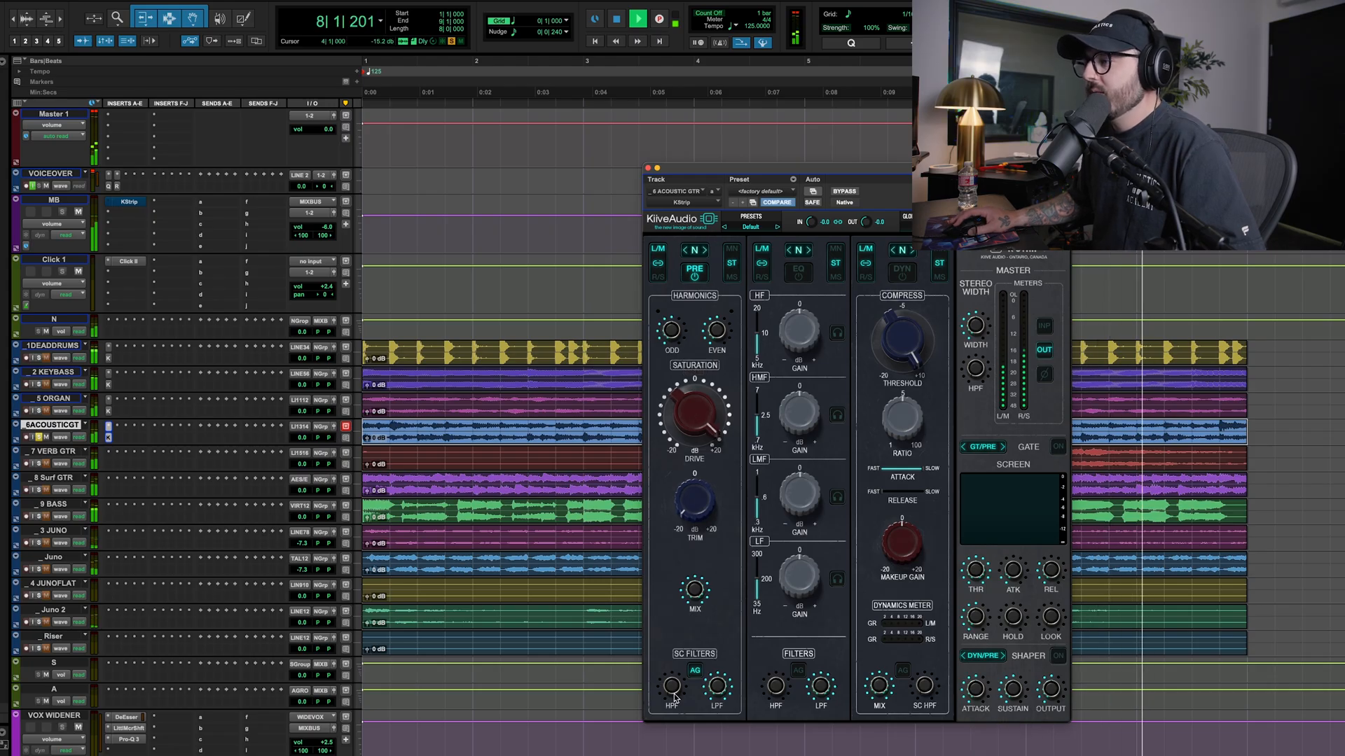
Raise the acoustic guitar's saturation side-chain high-pass filter to about 199 Hz, compare with the preamp off, and adjust the Even harmonics
{"action": "left_click_drag", "start_coordinate": [674, 695], "coordinate": [674, 643]}
{"action": "key", "text": "space"}
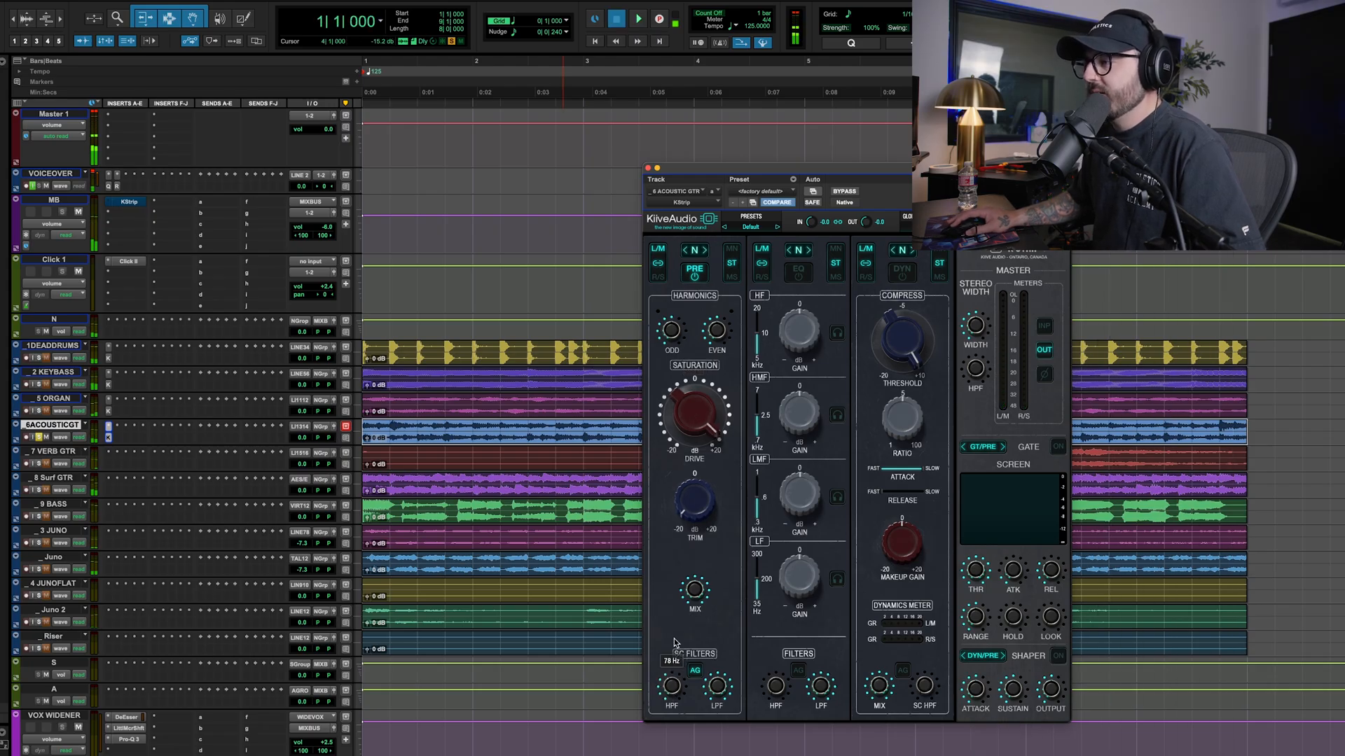
{"action": "key", "text": "space"}
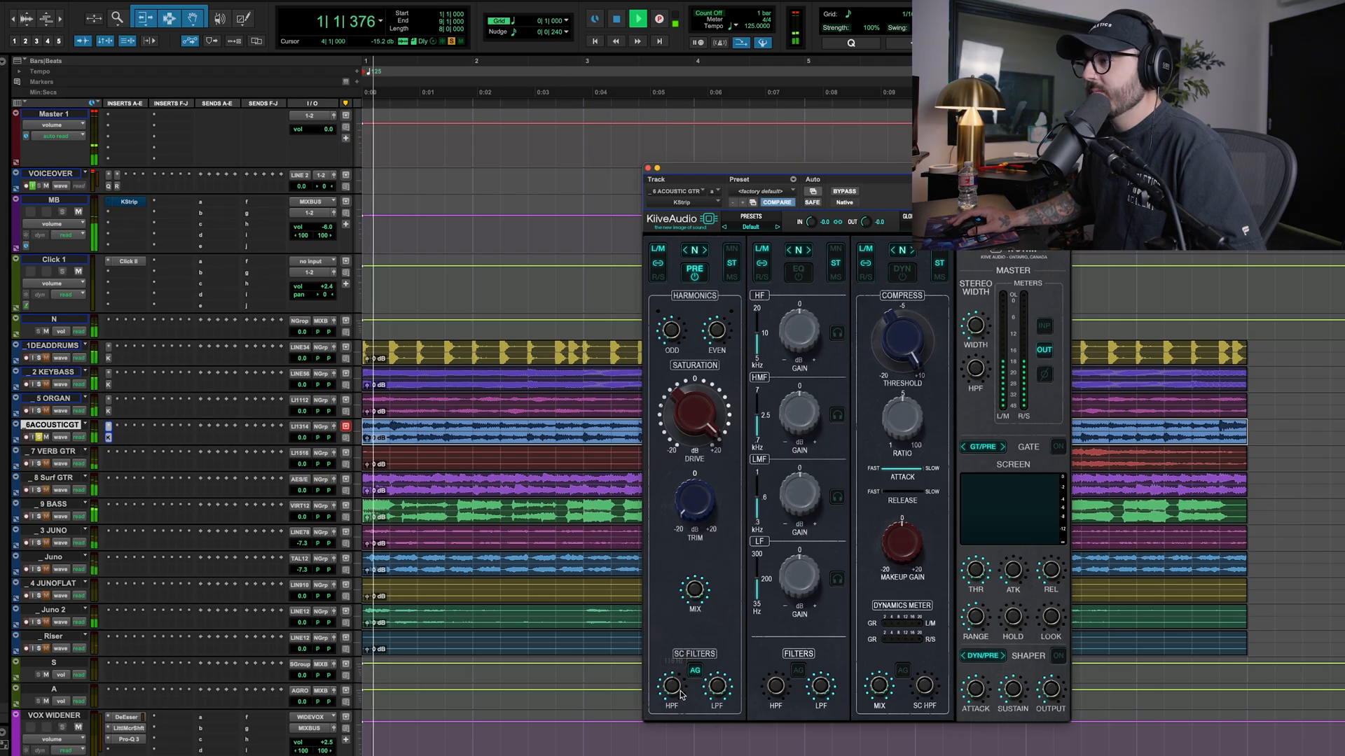
{"action": "left_click_drag", "start_coordinate": [674, 683], "coordinate": [676, 664]}
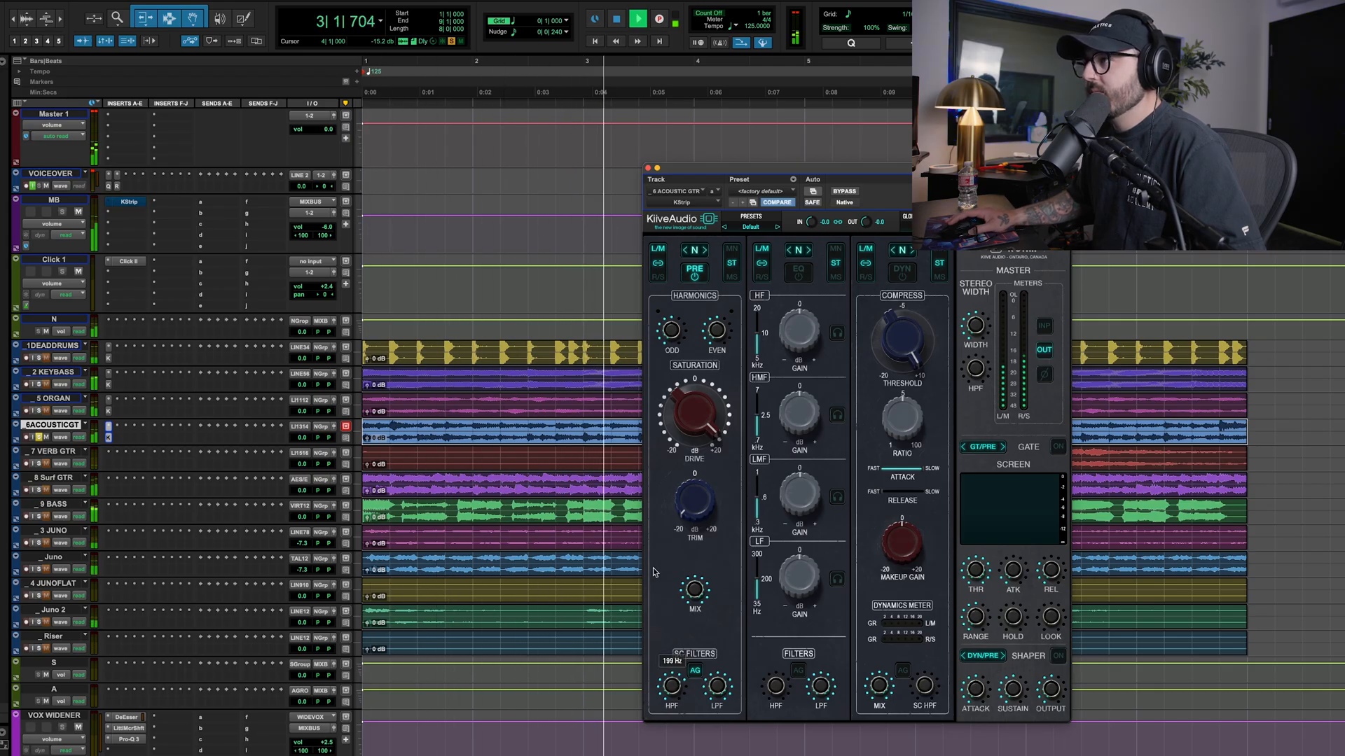
{"action": "left_click", "coordinate": [696, 279]}
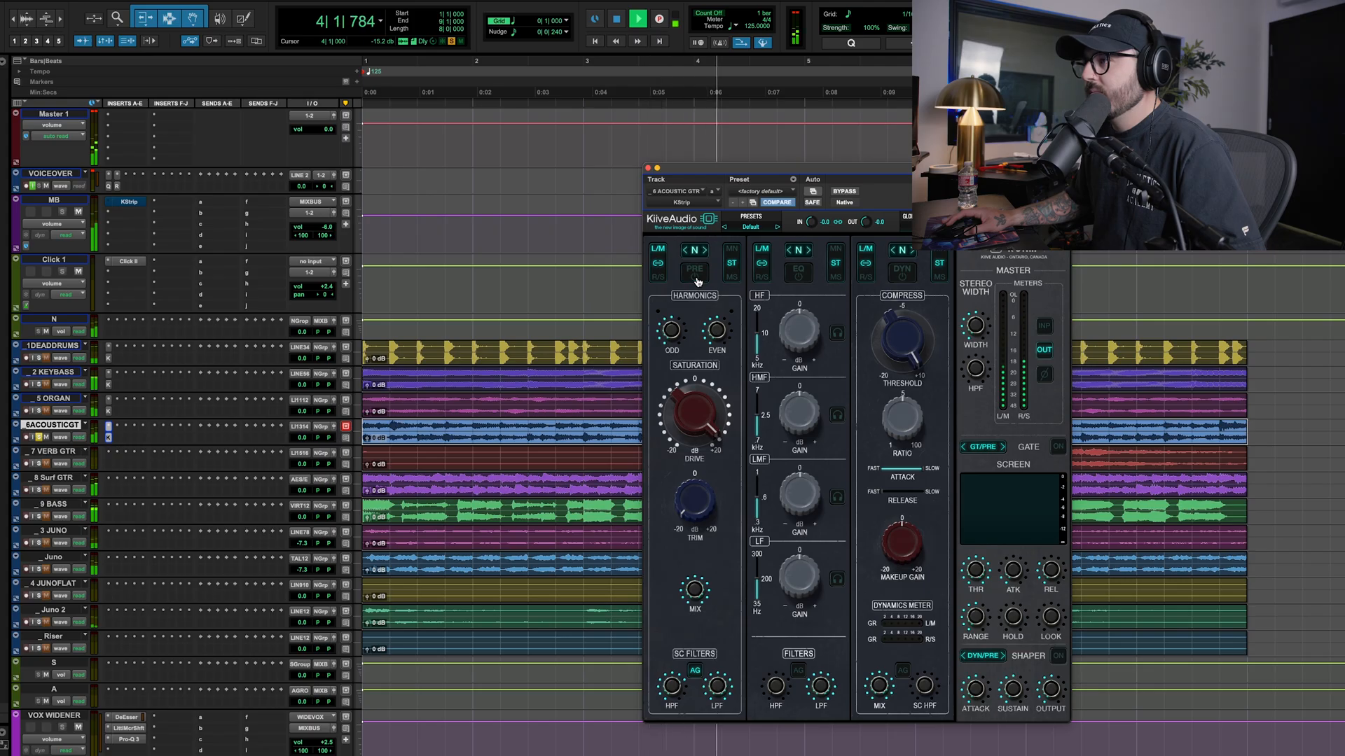
{"action": "left_click", "coordinate": [696, 278]}
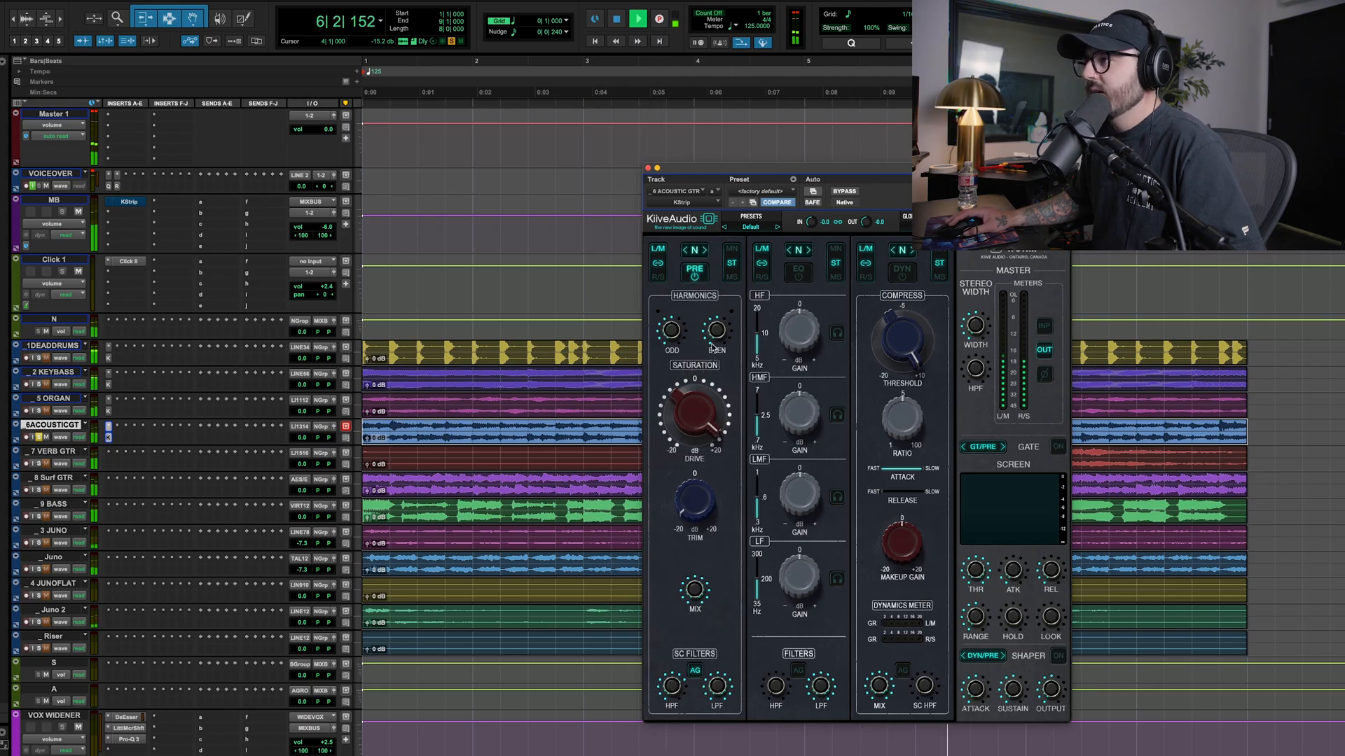
{"action": "left_click_drag", "start_coordinate": [716, 334], "coordinate": [722, 294]}
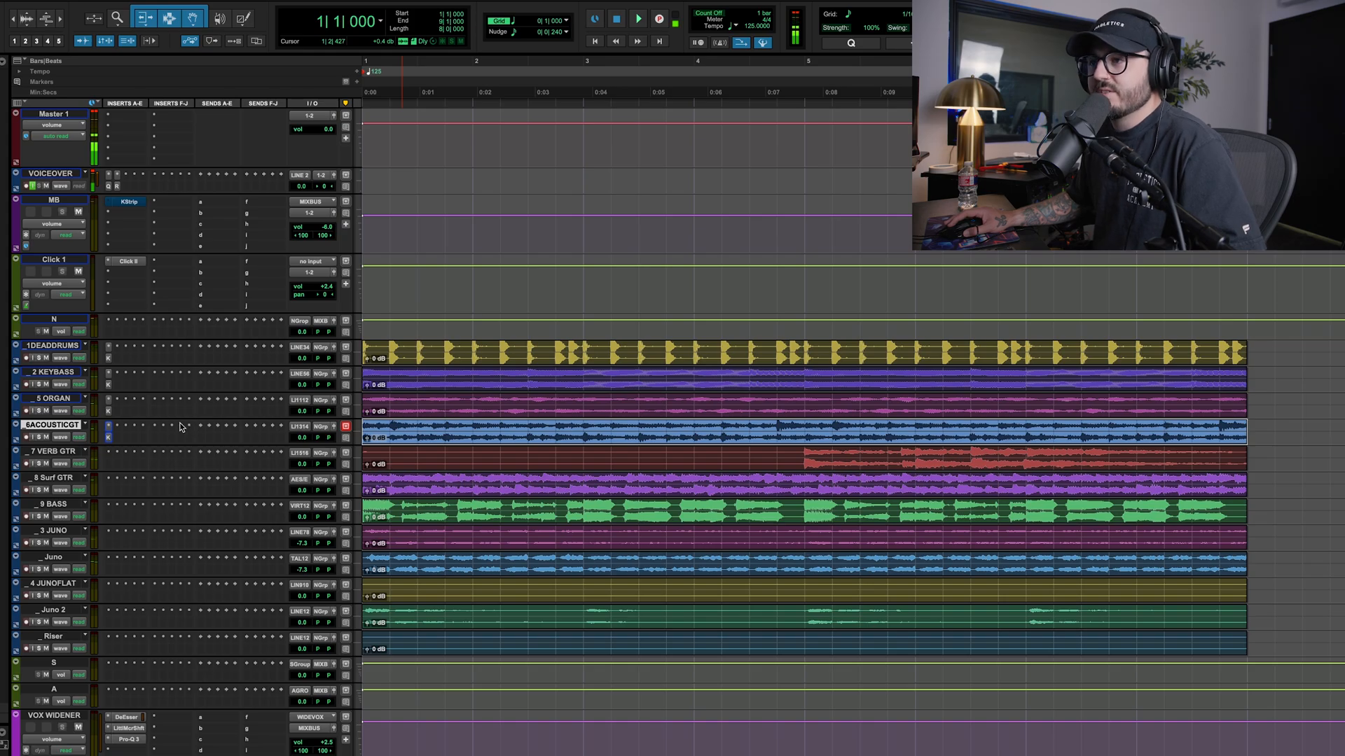
Set the acoustic guitar's side-chain high-pass filter to about 128 Hz, compare with the preamp off in the full mix, and close the plug-in
{"action": "left_click", "coordinate": [109, 437]}
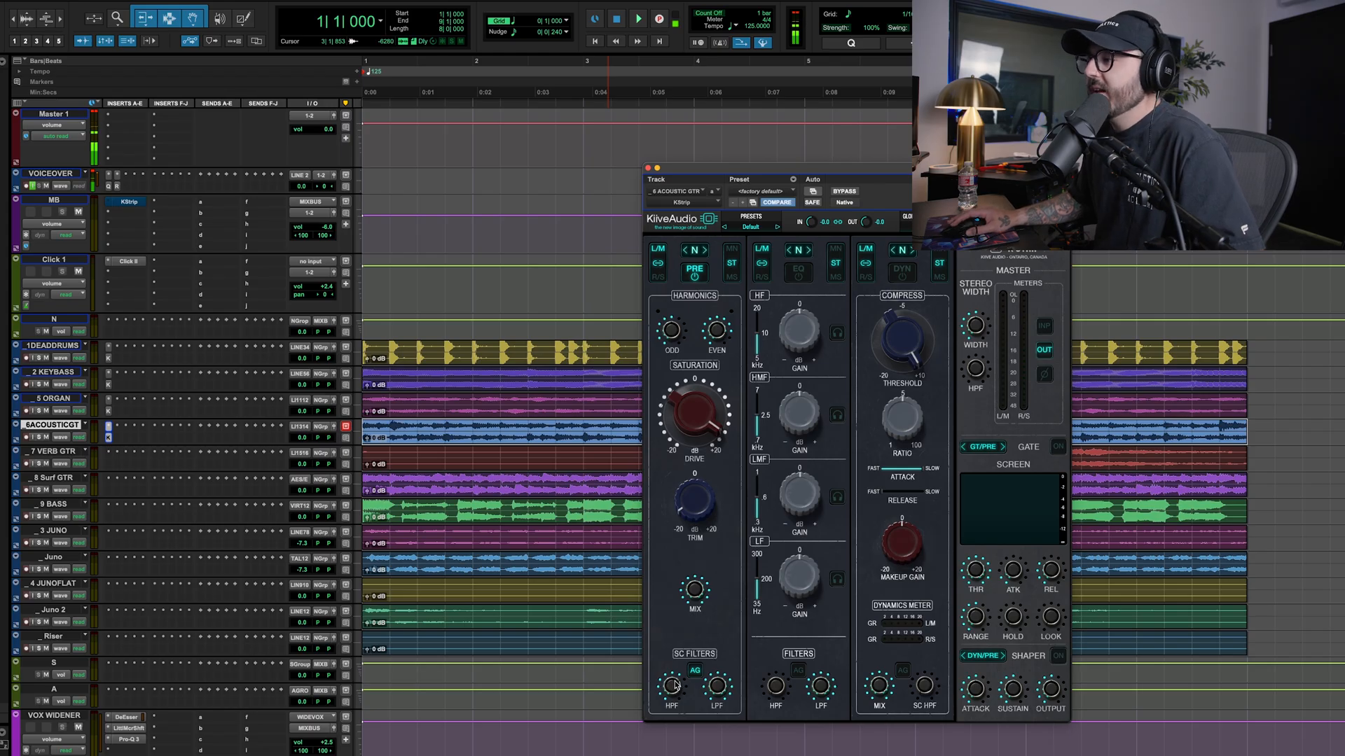
{"action": "key", "text": "space"}
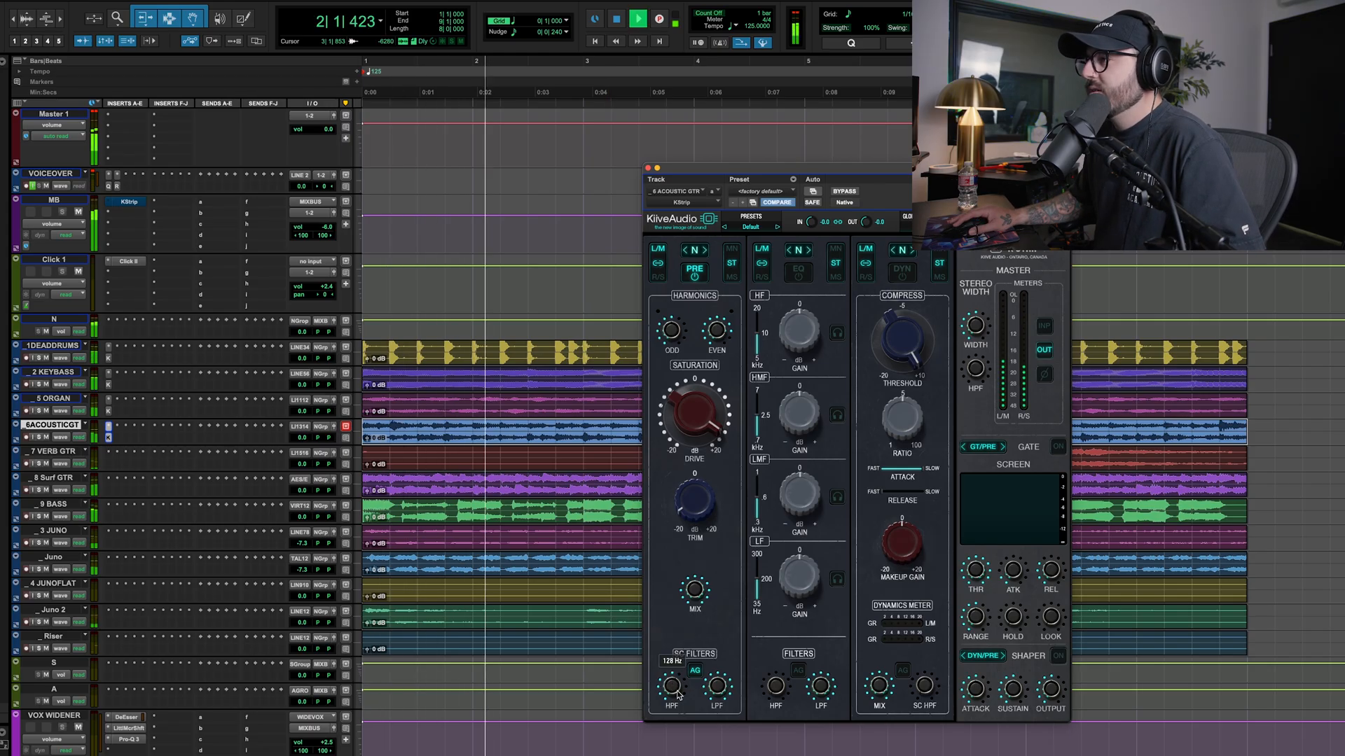
{"action": "left_click", "coordinate": [695, 273]}
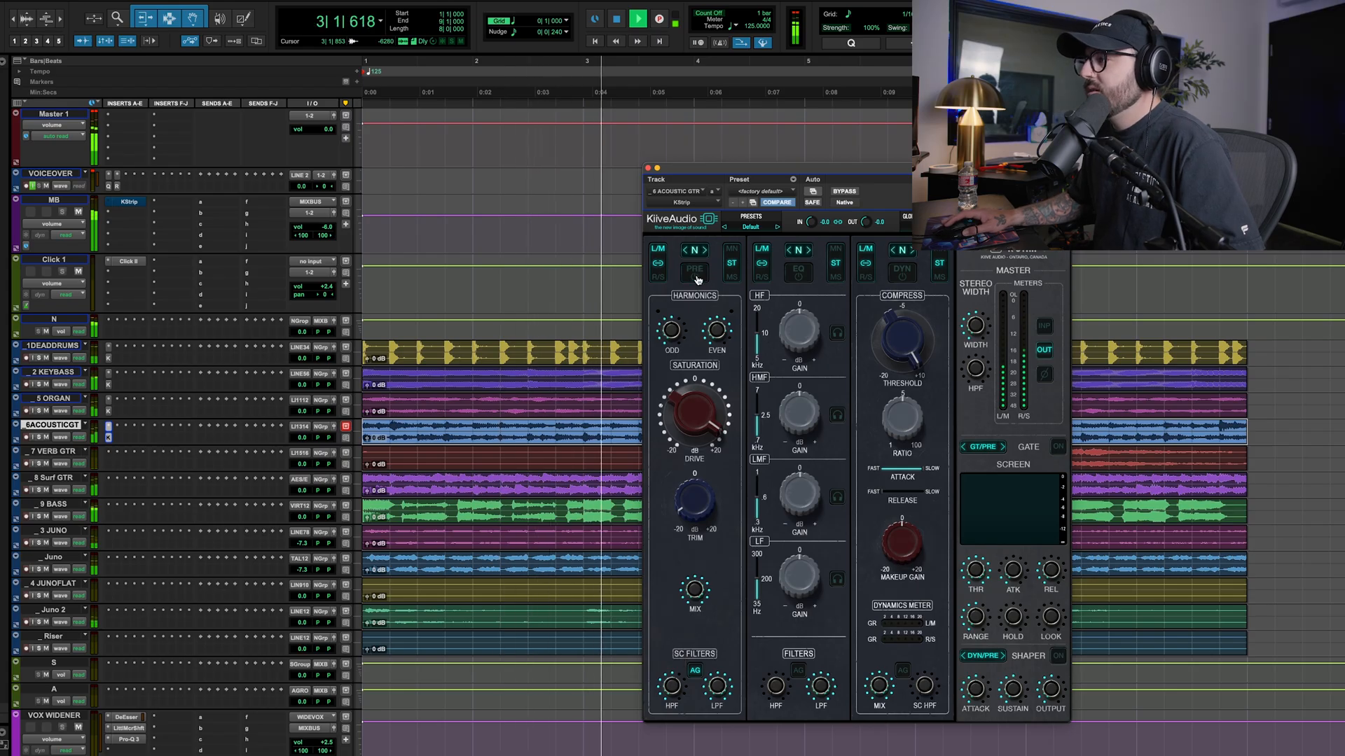
{"action": "left_click", "coordinate": [695, 273]}
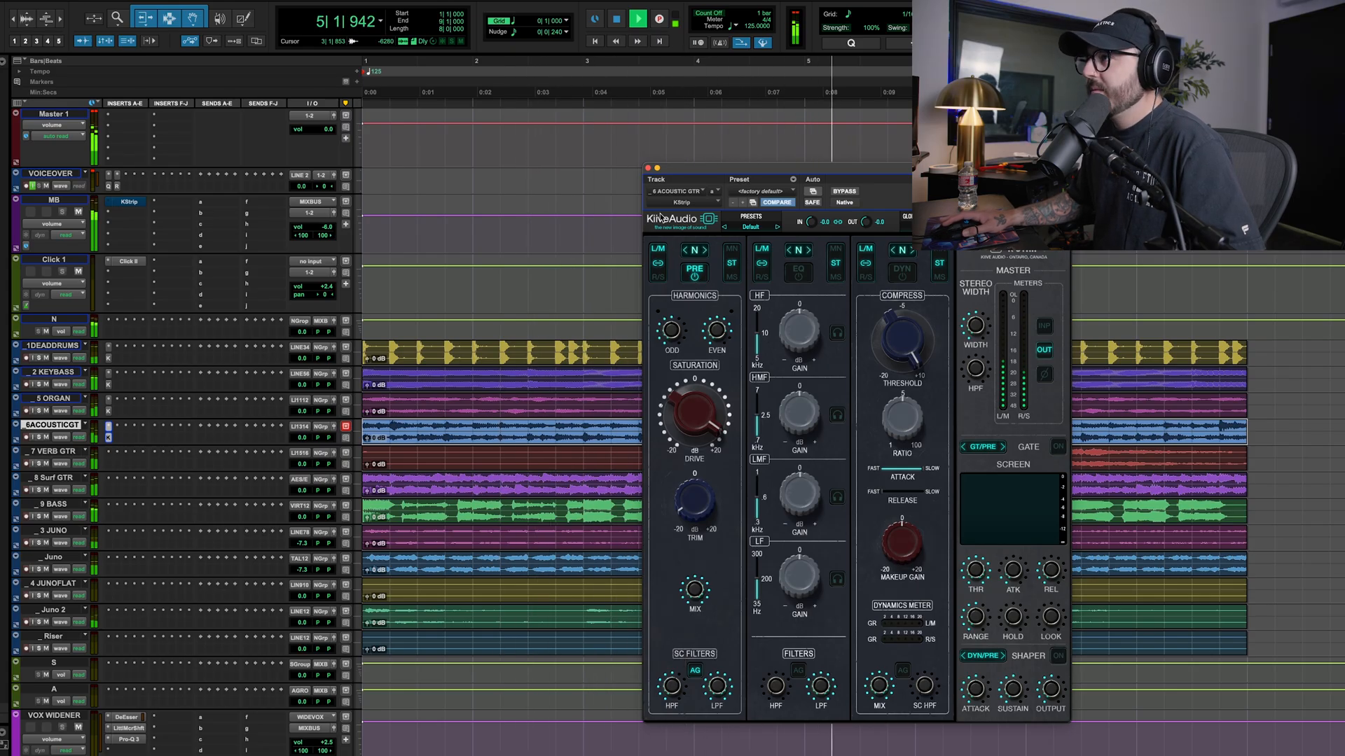
{"action": "left_click", "coordinate": [652, 166]}
{"action": "key", "text": "space"}
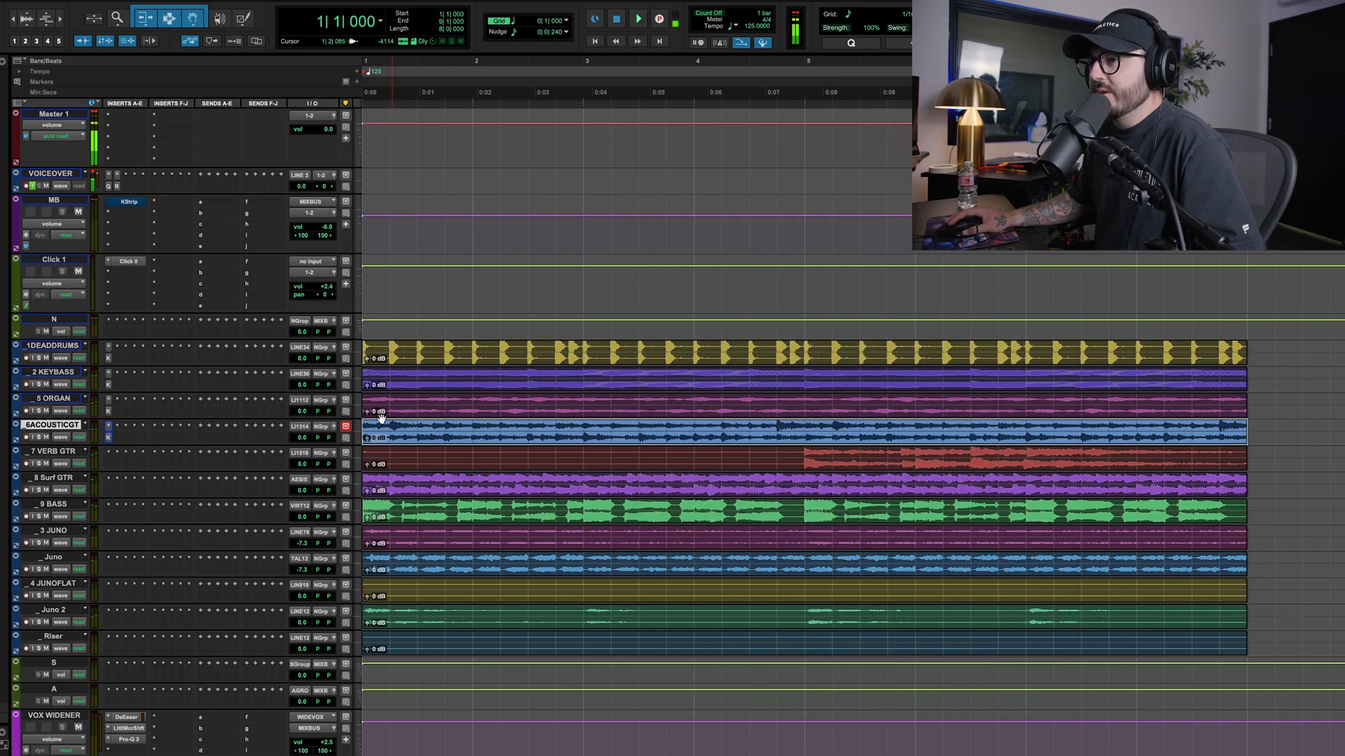
Copy the KStrip insert from the MB track to the verb guitar track, open it, and set playback to start at bar 5
{"action": "left_click", "coordinate": [66, 456]}
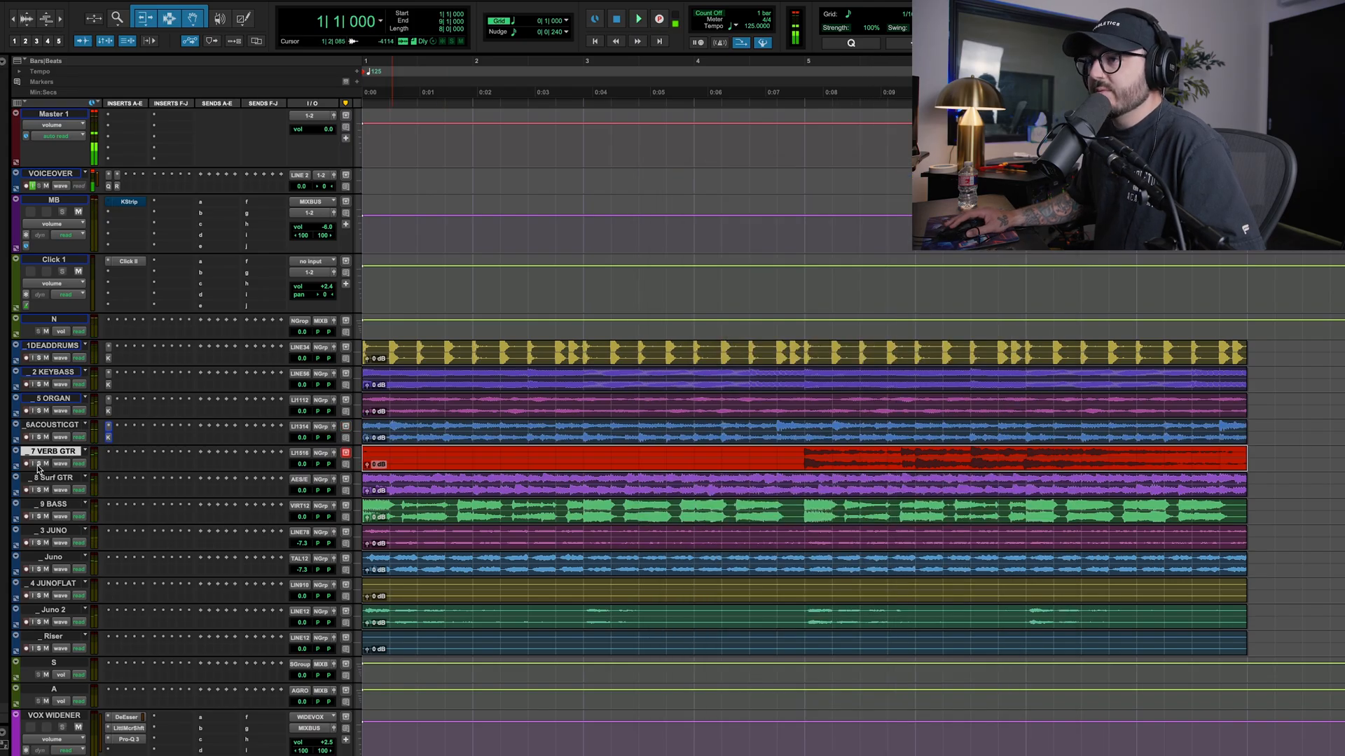
{"action": "left_click", "coordinate": [800, 449]}
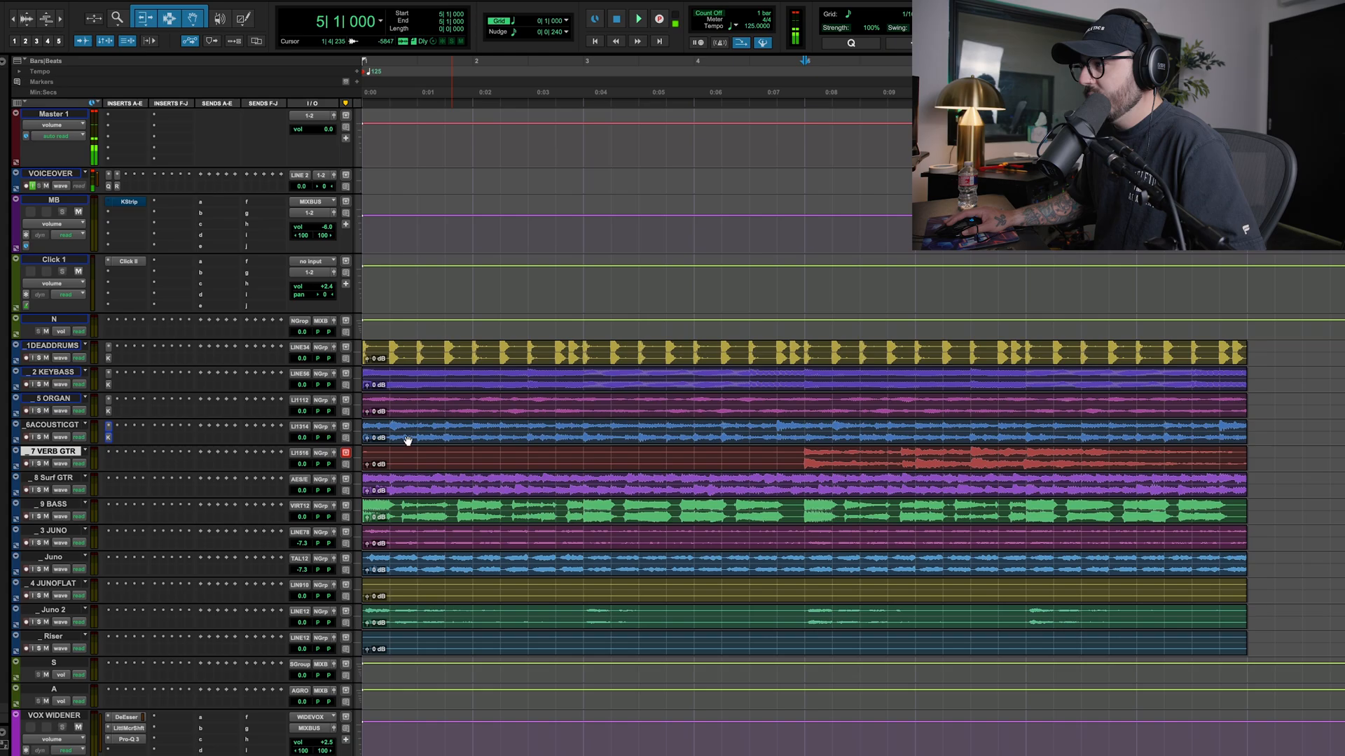
{"action": "left_click_drag", "start_coordinate": [128, 202], "coordinate": [121, 276]}
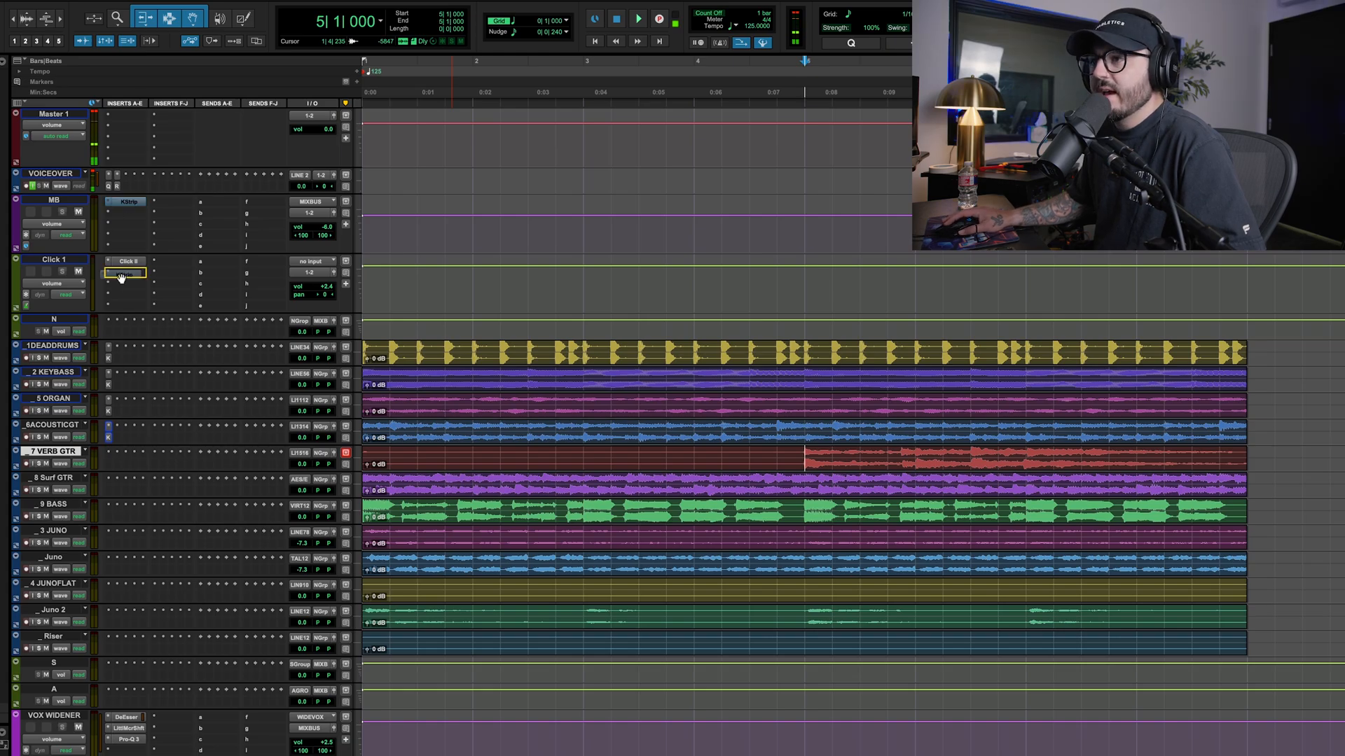
{"action": "left_click", "coordinate": [110, 461]}
Take KStrip out of bypass on the verb guitar, raise its saturation Drive with a lower Trim, and compare with the preamp off
{"action": "key", "text": "space"}
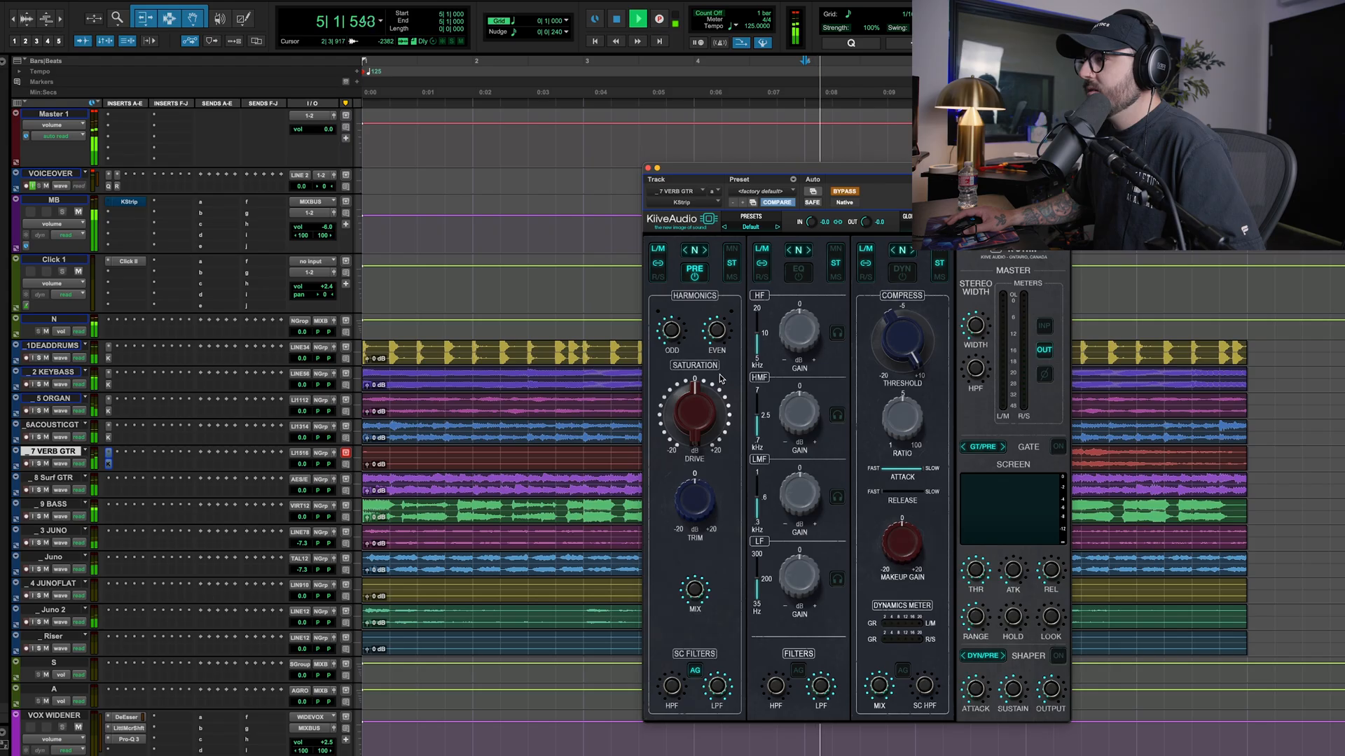
{"action": "left_click", "coordinate": [845, 192]}
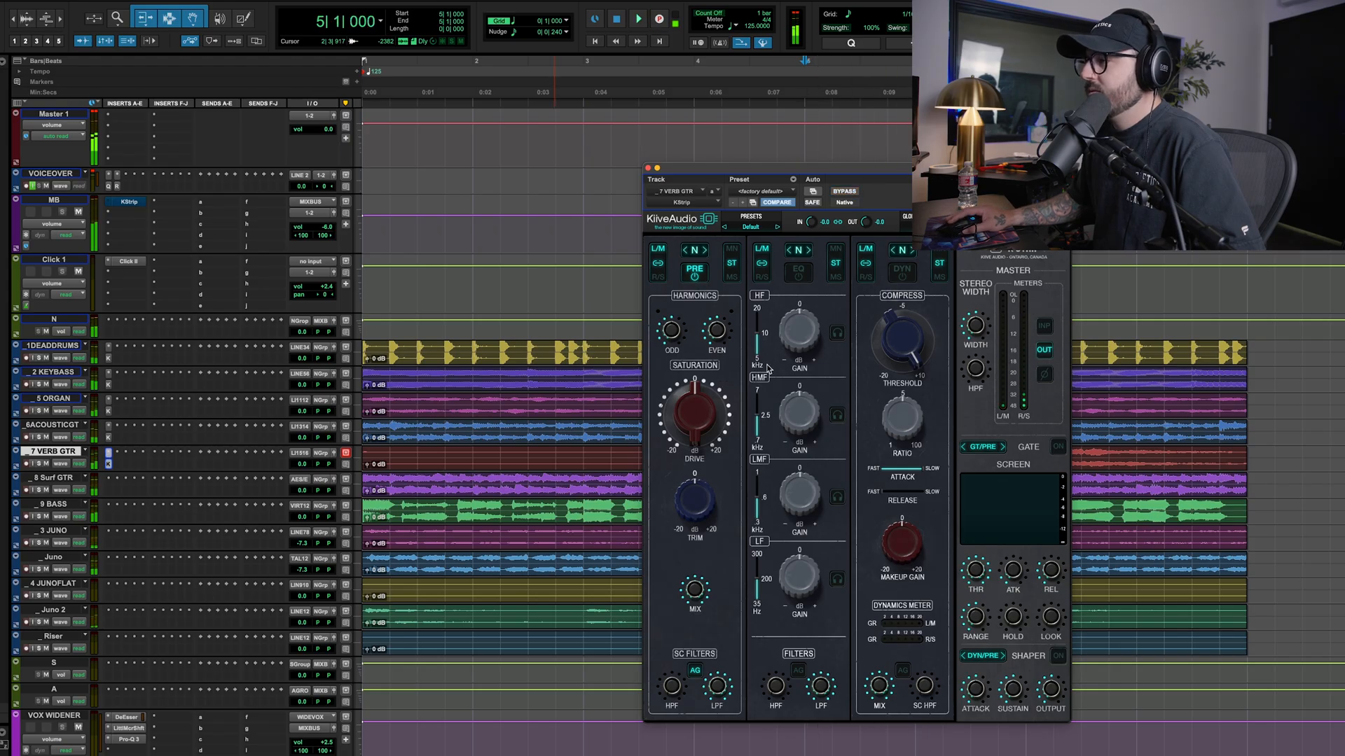
{"action": "left_click_drag", "start_coordinate": [695, 414], "coordinate": [705, 361]}
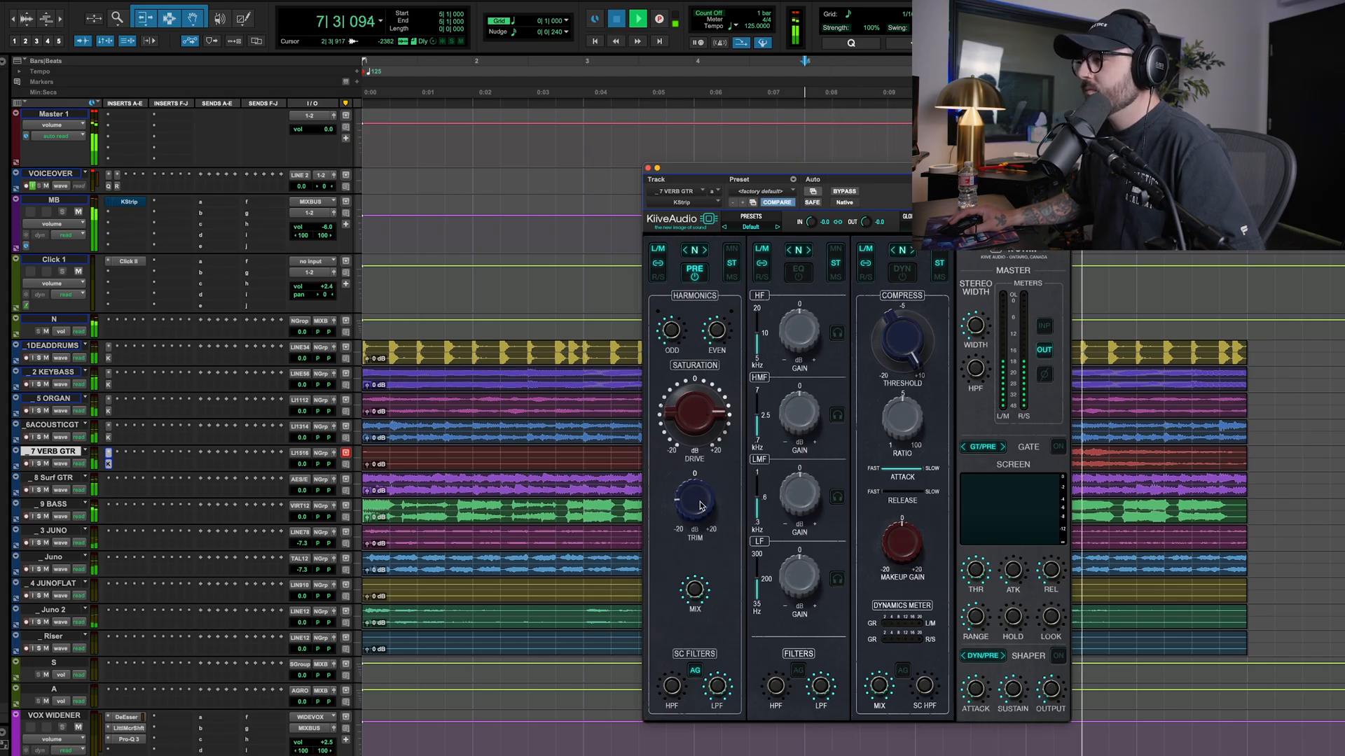
{"action": "left_click", "coordinate": [691, 278]}
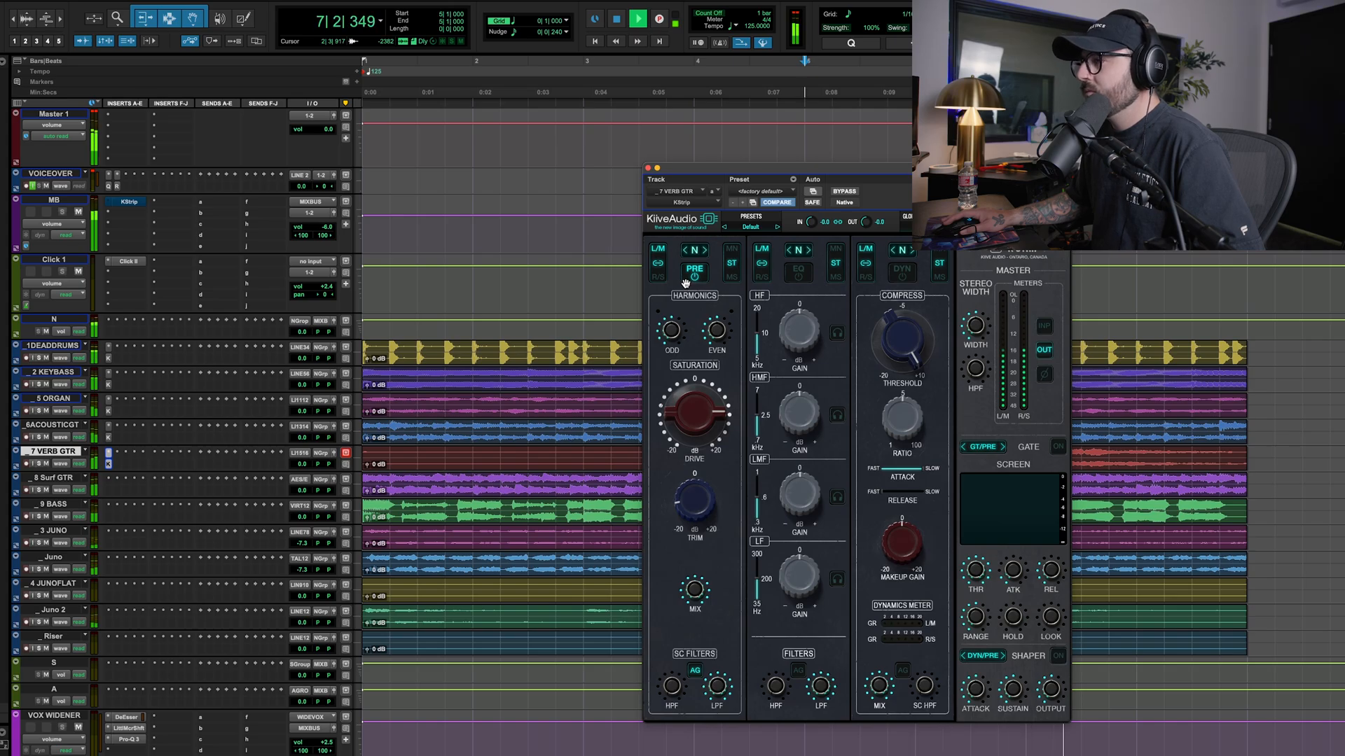
{"action": "key", "text": "space"}
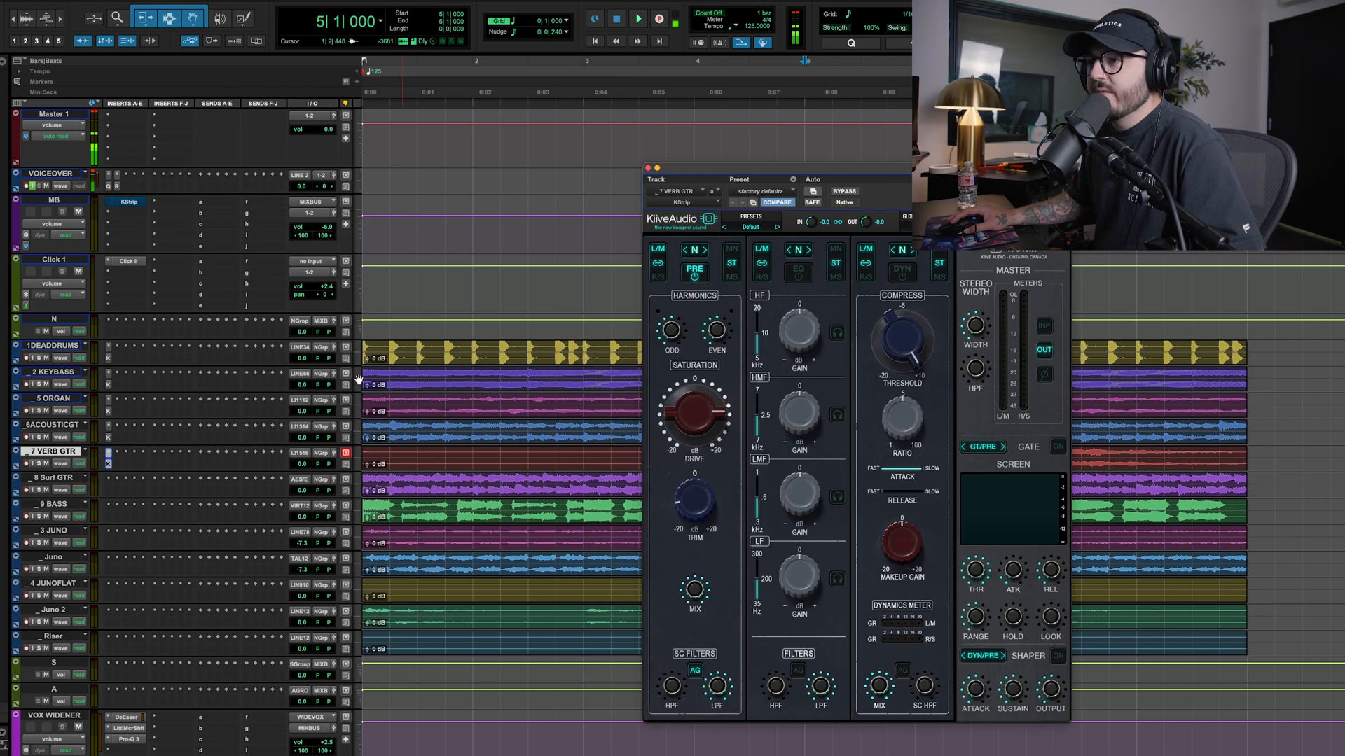
Copy the KStrip insert to the surf guitar track, open it, and play the track soloed from bar 1
{"action": "left_click", "coordinate": [137, 496]}
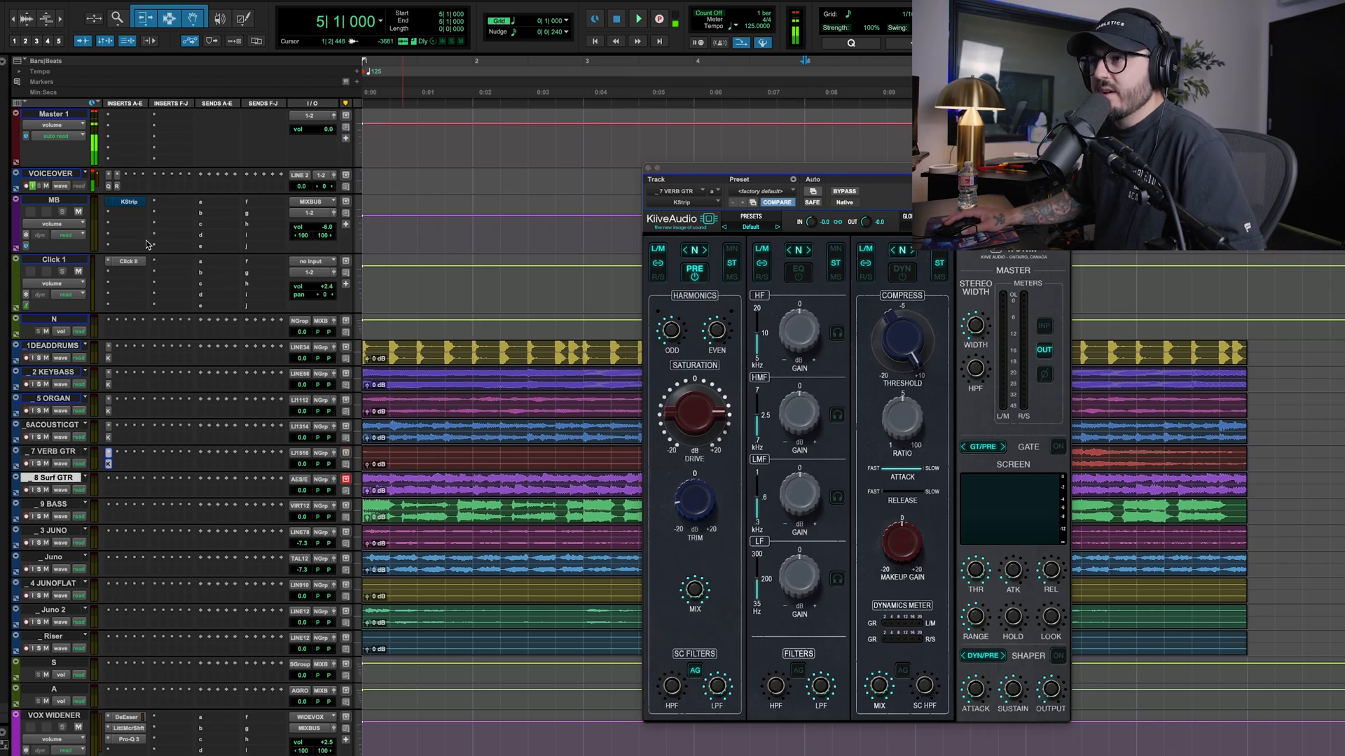
{"action": "left_click", "coordinate": [109, 491]}
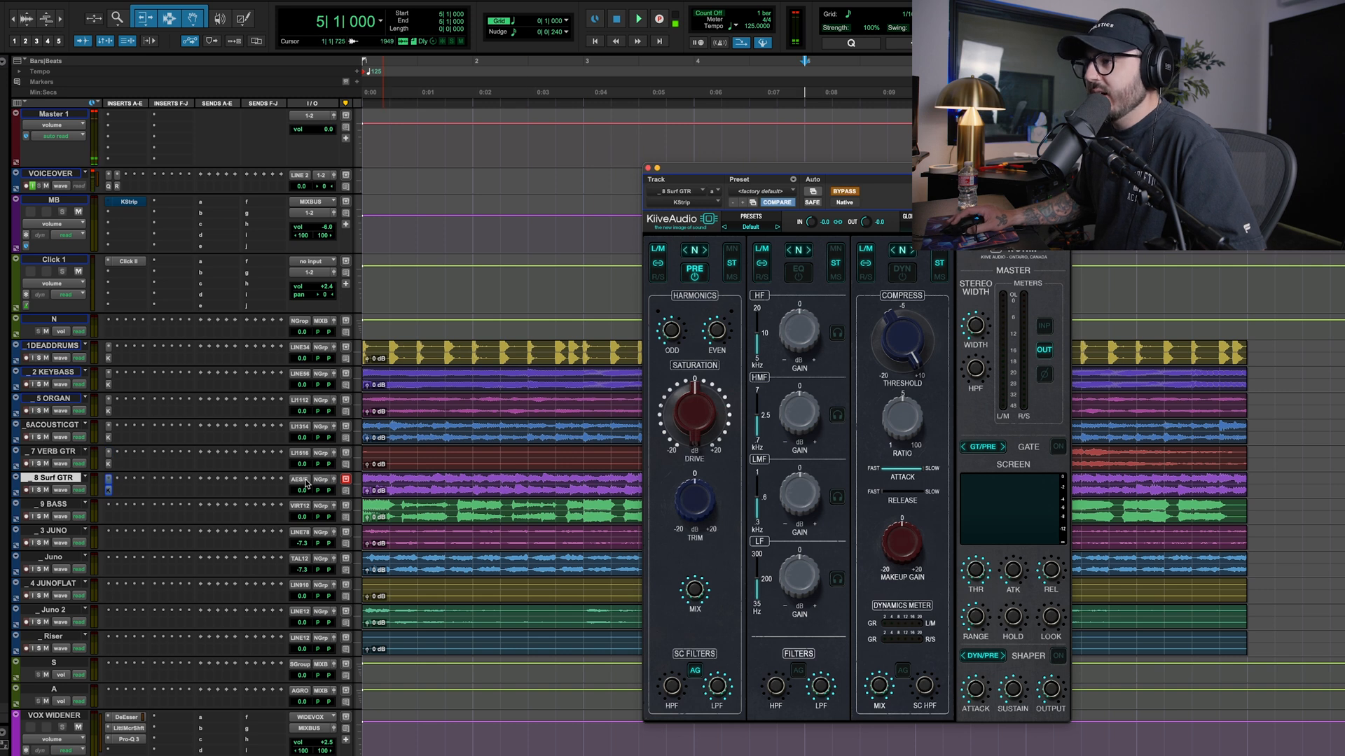
{"action": "left_click", "coordinate": [385, 495]}
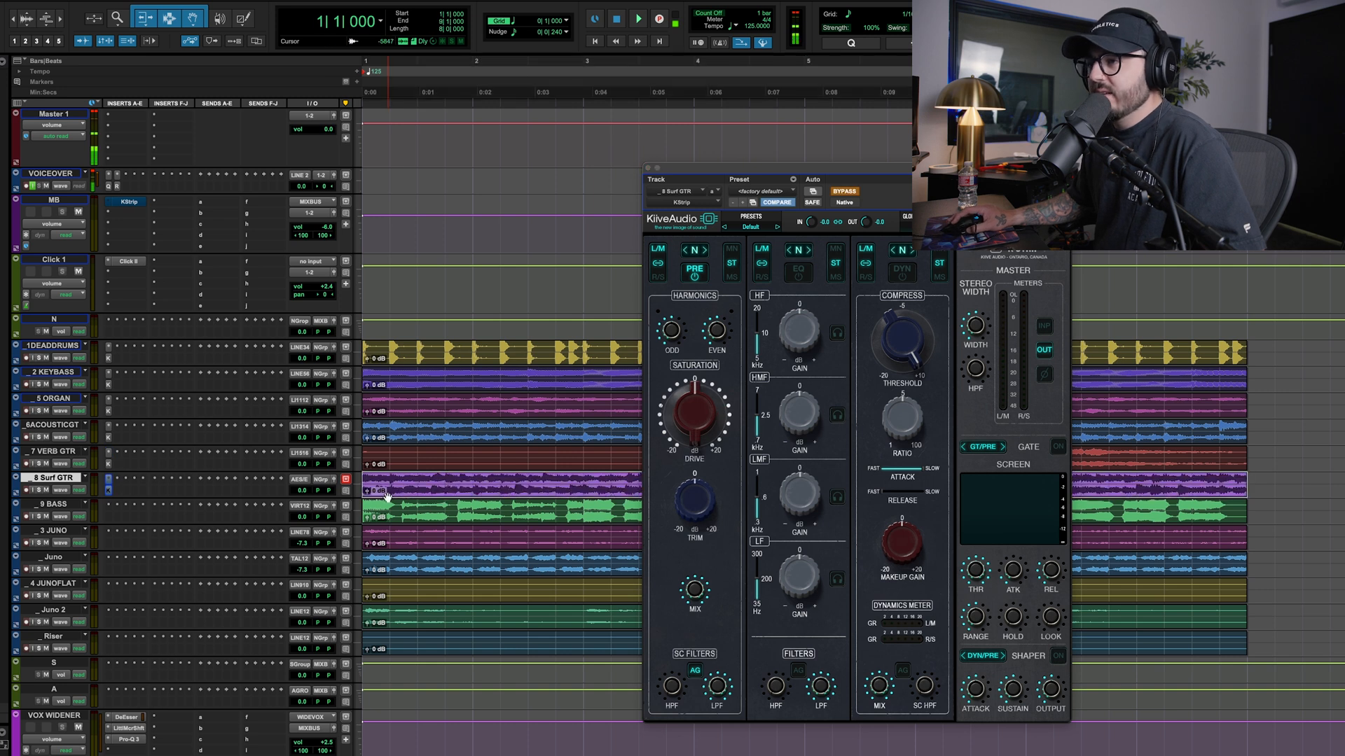
{"action": "key", "text": "space"}
{"action": "left_click", "coordinate": [109, 490]}
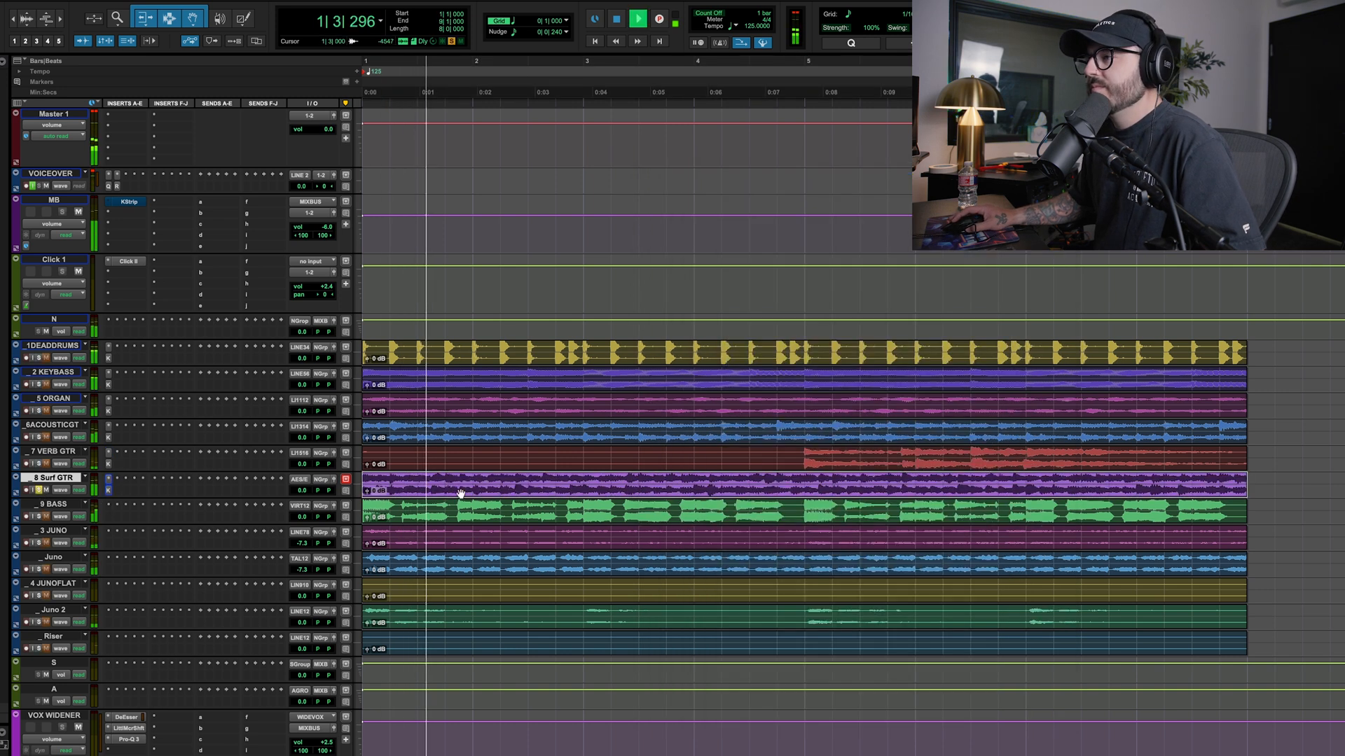
{"action": "left_click", "coordinate": [108, 491]}
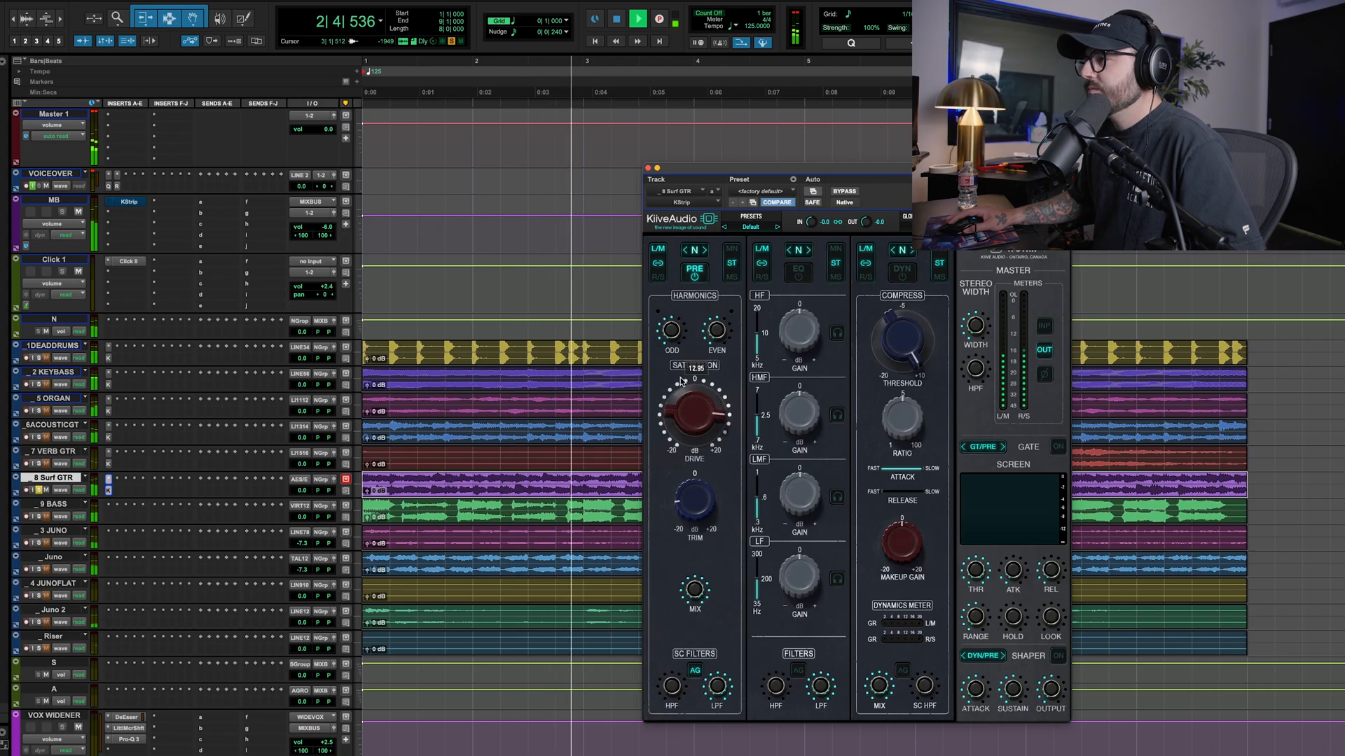
Raise the surf guitar's saturation Drive and Even harmonics, then unsolo it and lower Trim to match the level
{"action": "left_click_drag", "start_coordinate": [681, 381], "coordinate": [675, 385]}
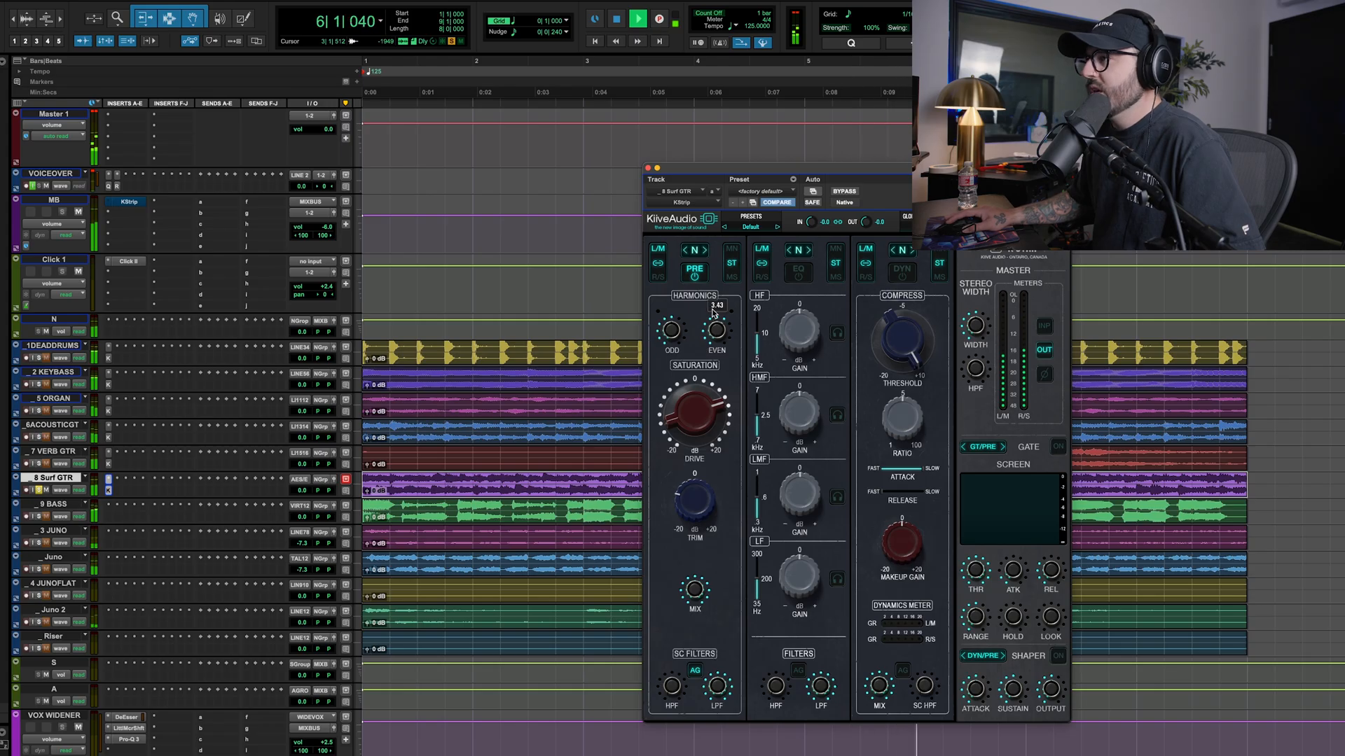
{"action": "left_click_drag", "start_coordinate": [709, 274], "coordinate": [709, 279]}
{"action": "left_click_drag", "start_coordinate": [688, 420], "coordinate": [687, 410]}
{"action": "key", "text": "shift+s"}
{"action": "left_click_drag", "start_coordinate": [697, 510], "coordinate": [697, 508]}
Compare the surf guitar with the preamp off, refine its Trim, reduce Drive slightly, and close the plug-in
{"action": "left_click", "coordinate": [694, 271]}
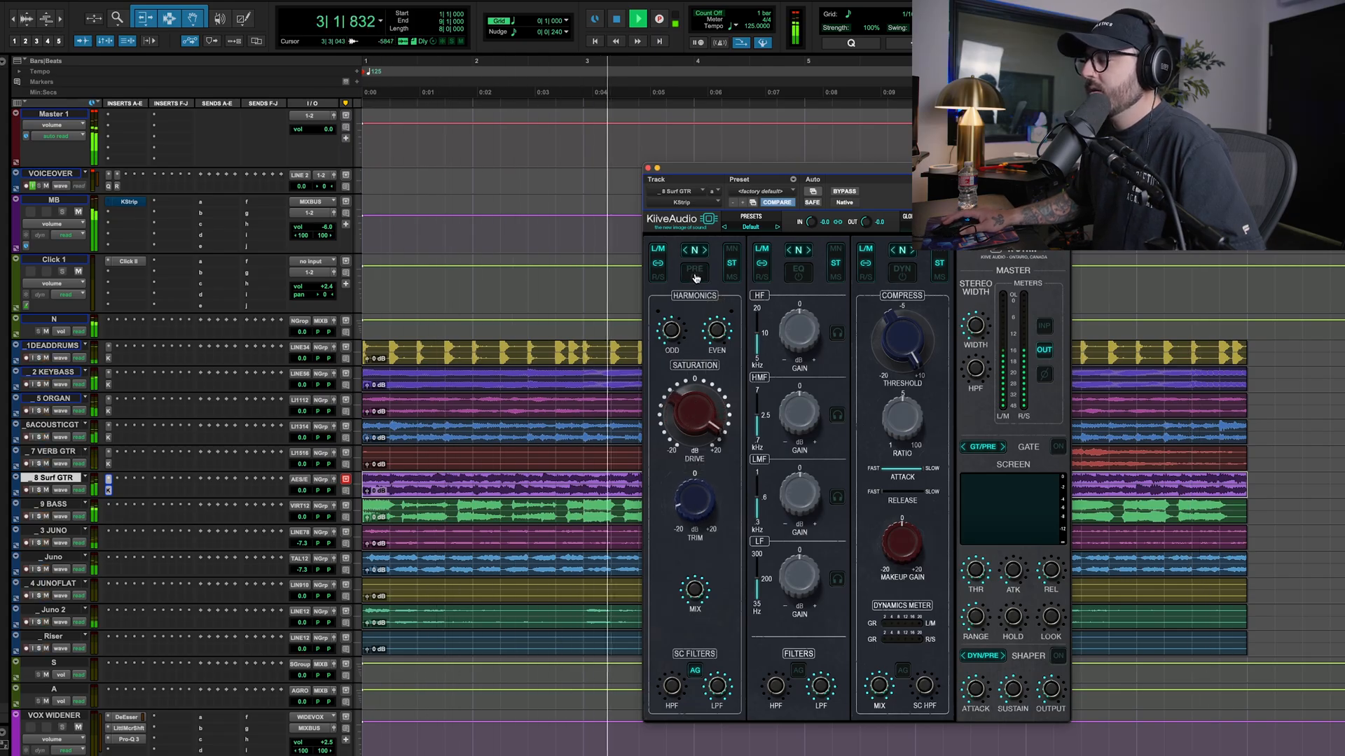
{"action": "left_click", "coordinate": [695, 274]}
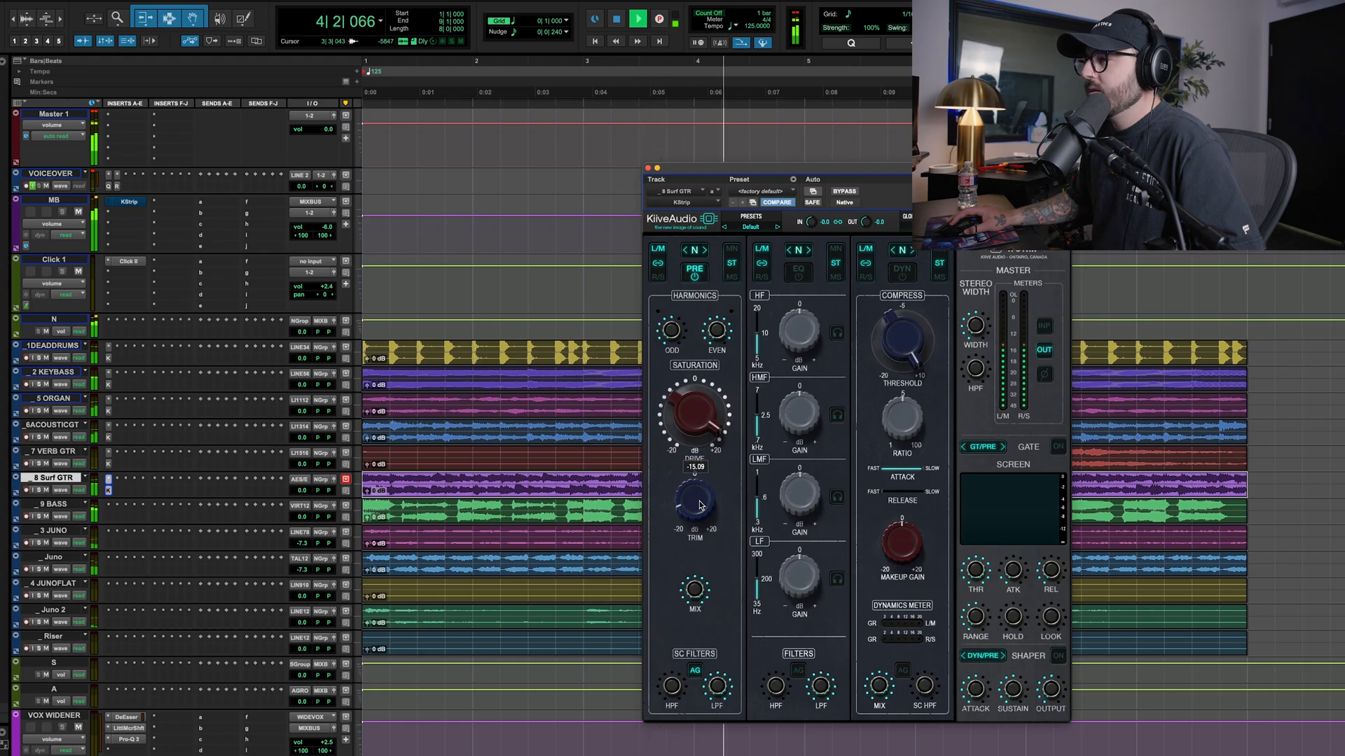
{"action": "left_click_drag", "start_coordinate": [684, 414], "coordinate": [693, 418]}
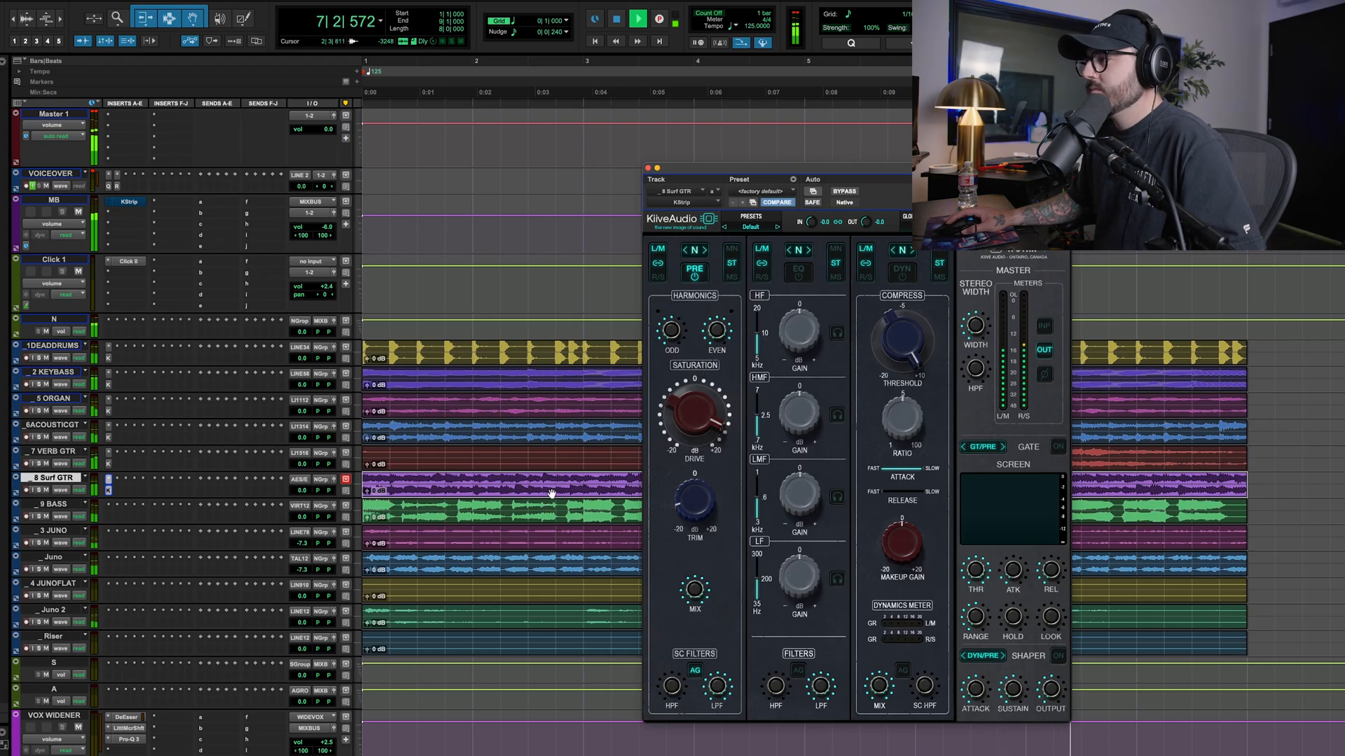
{"action": "left_click", "coordinate": [648, 168]}
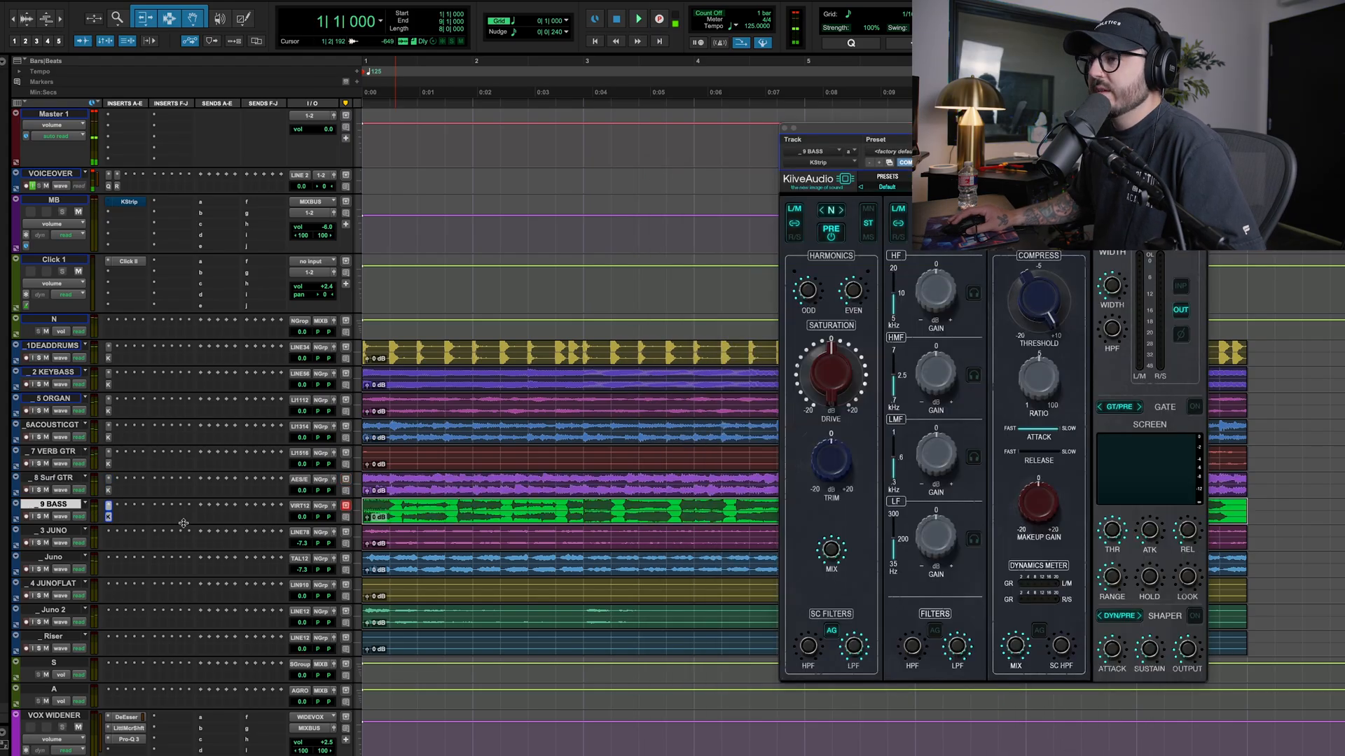
Solo the bass and raise its saturation Drive while replaying the song from bar 1
{"action": "left_click", "coordinate": [39, 517]}
{"action": "key", "text": "space"}
{"action": "left_click_drag", "start_coordinate": [831, 371], "coordinate": [822, 334]}
{"action": "key", "text": "space"}
{"action": "key", "text": "space"}
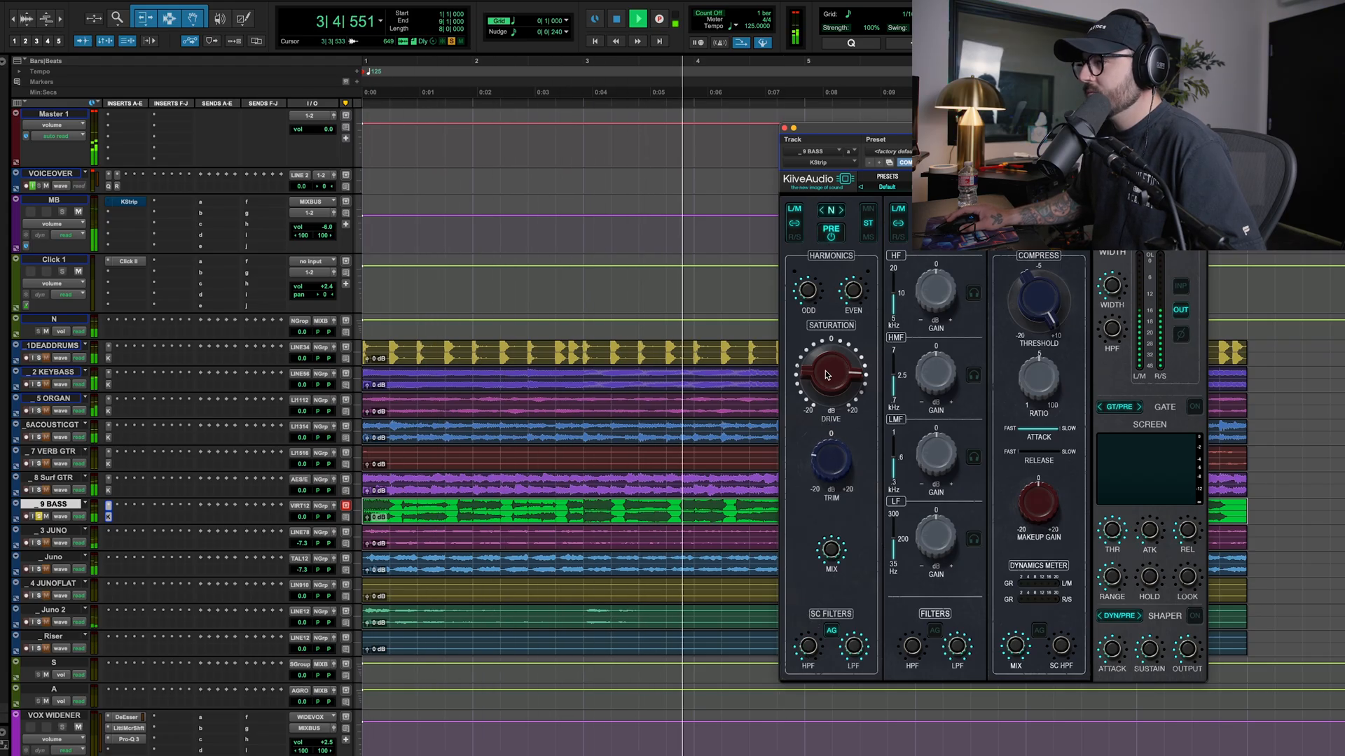
{"action": "key", "text": "space"}
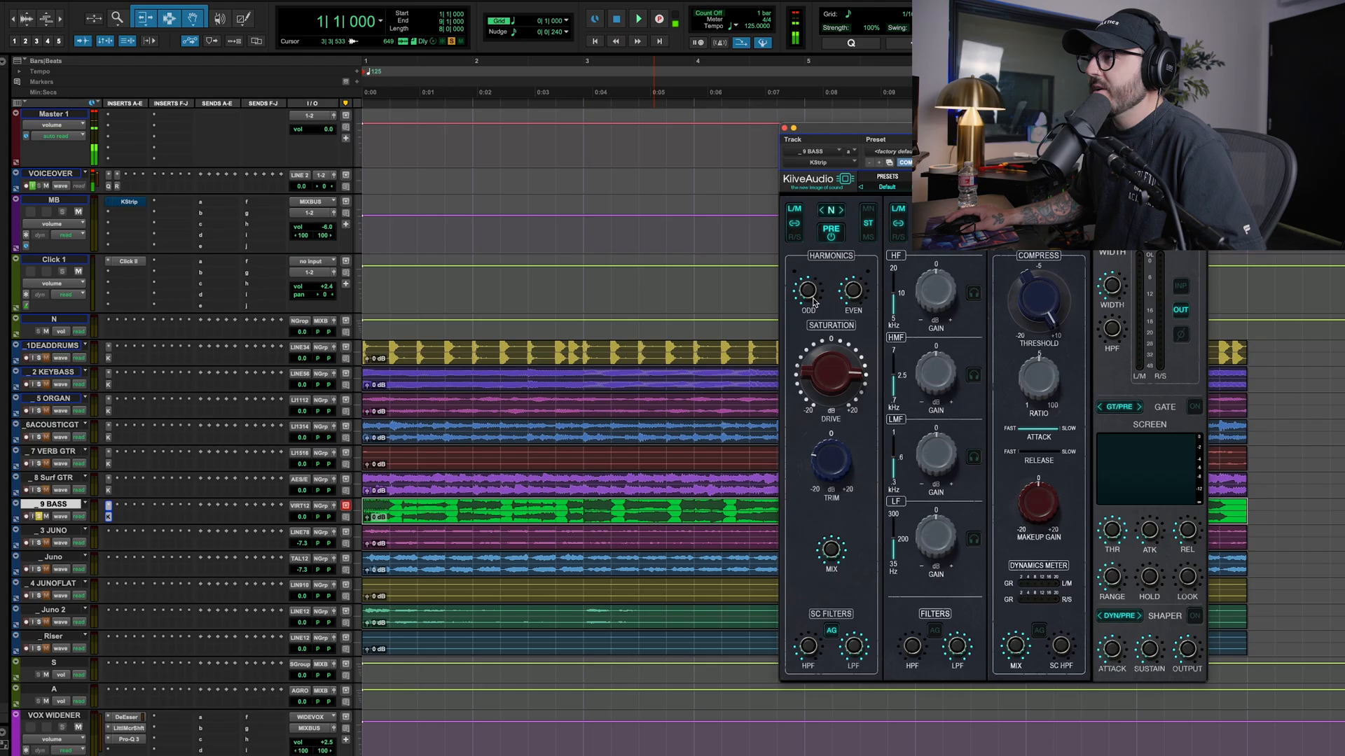
Play the bass in the full mix, compare with the preamp off, and lower its Trim to about -10.07
{"action": "key", "text": "space"}
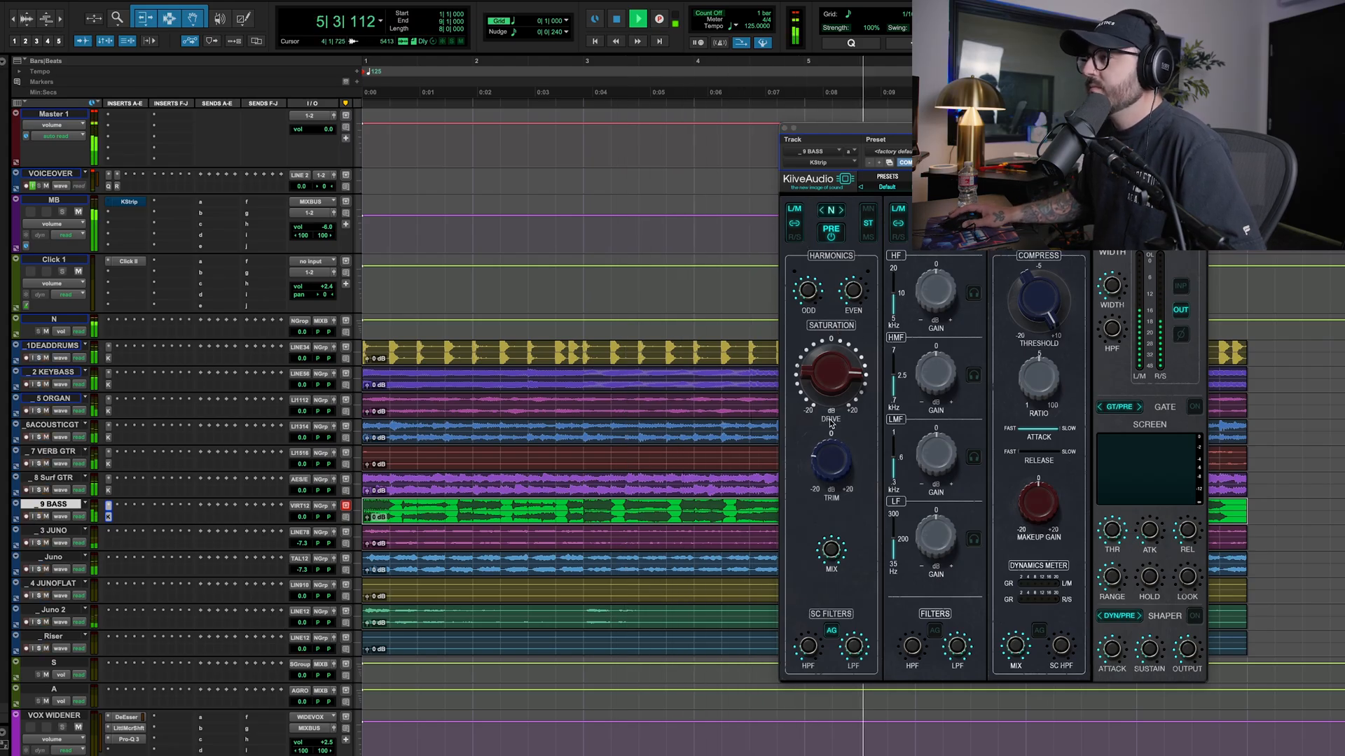
{"action": "key", "text": "space"}
{"action": "key", "text": "space"}
{"action": "left_click", "coordinate": [831, 237]}
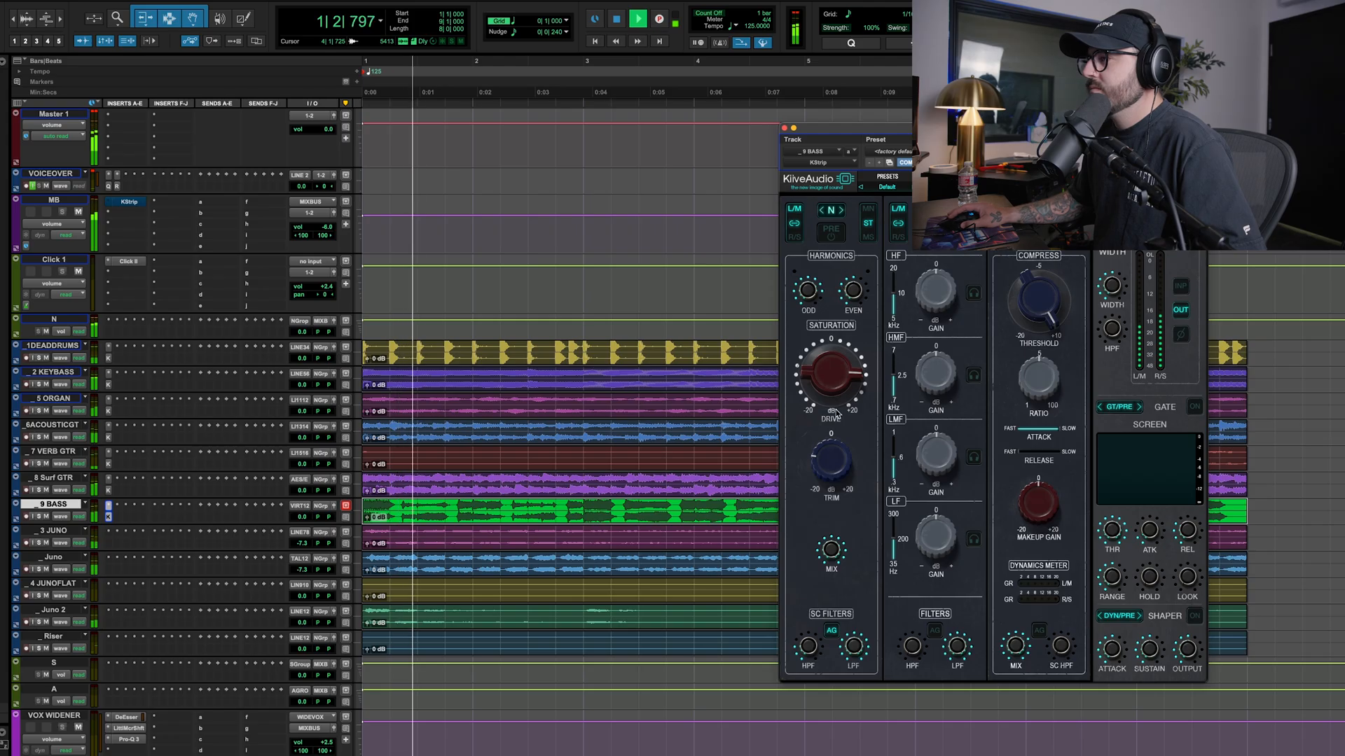
{"action": "left_click", "coordinate": [829, 238]}
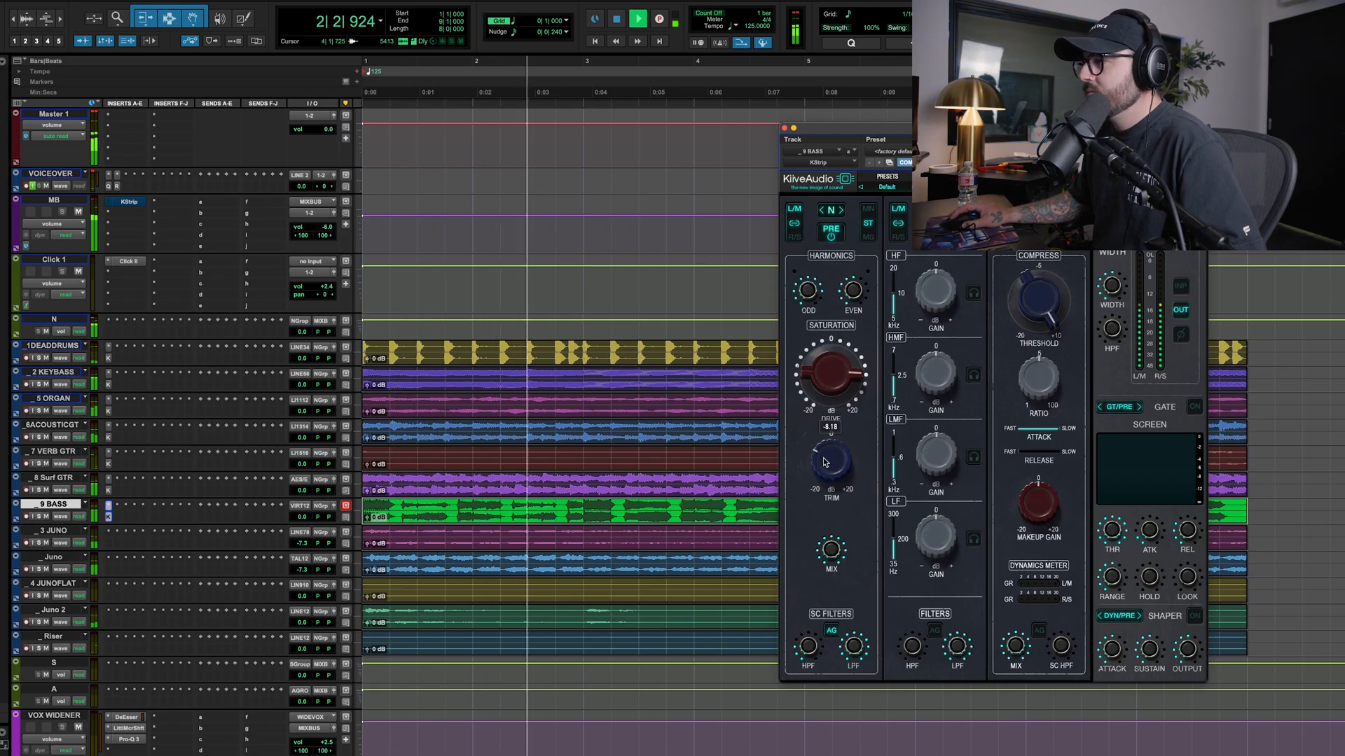
{"action": "left_click_drag", "start_coordinate": [829, 456], "coordinate": [823, 466]}
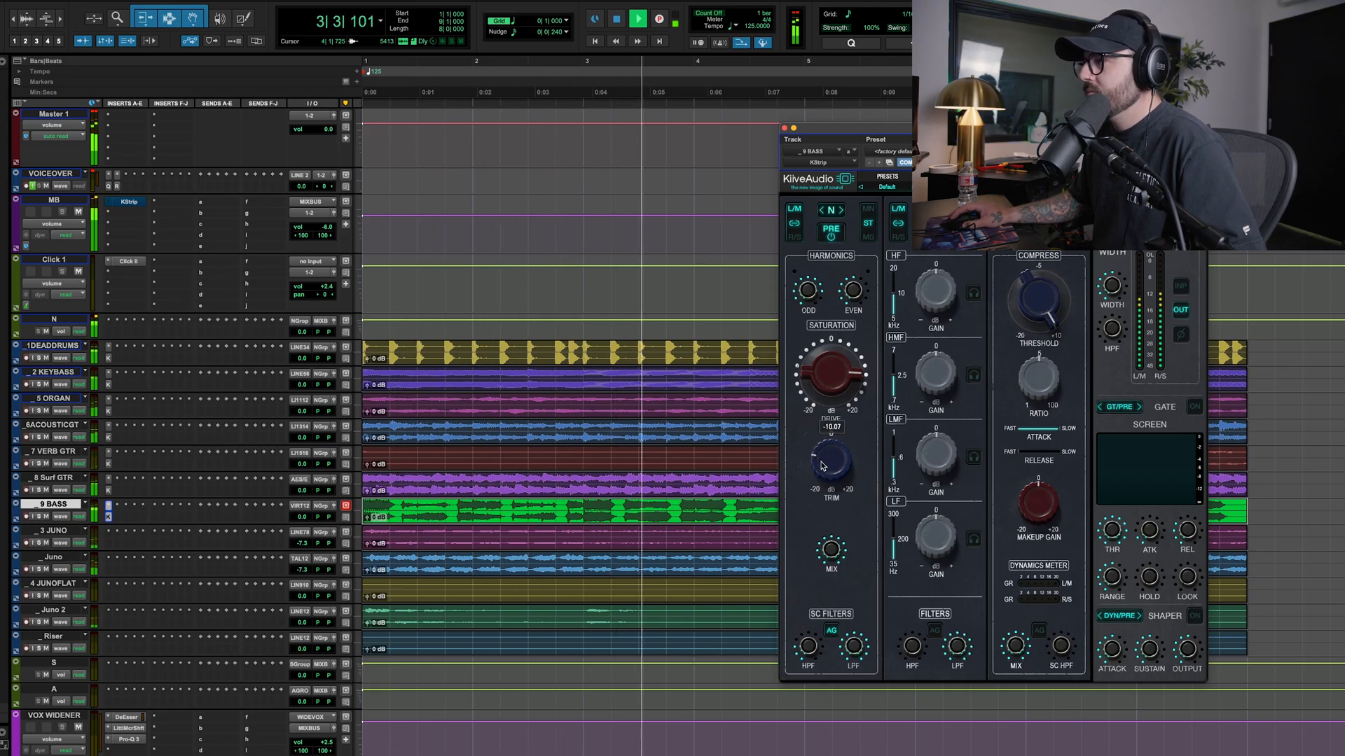
Close the bass plug-in and listen to the 3 JUNO track on solo
{"action": "mouse_move", "coordinate": [812, 299]}
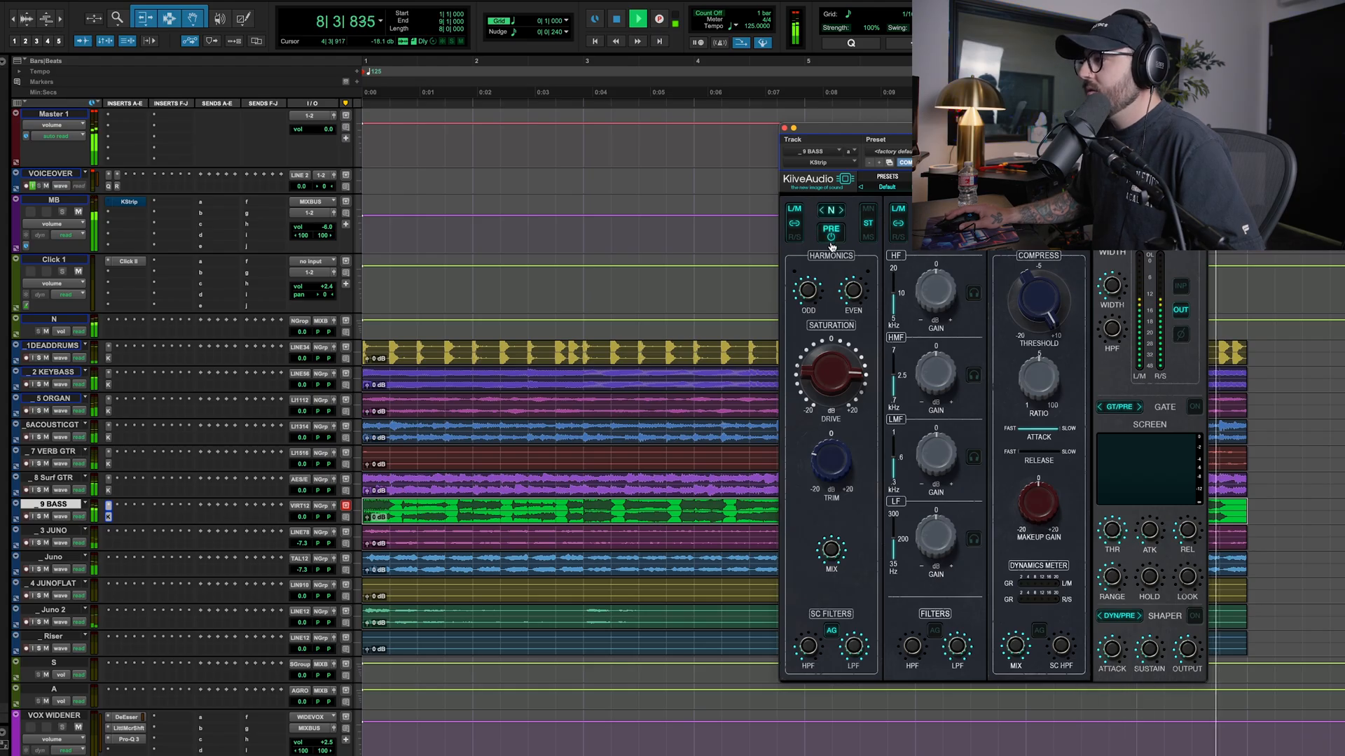
{"action": "left_click", "coordinate": [784, 129]}
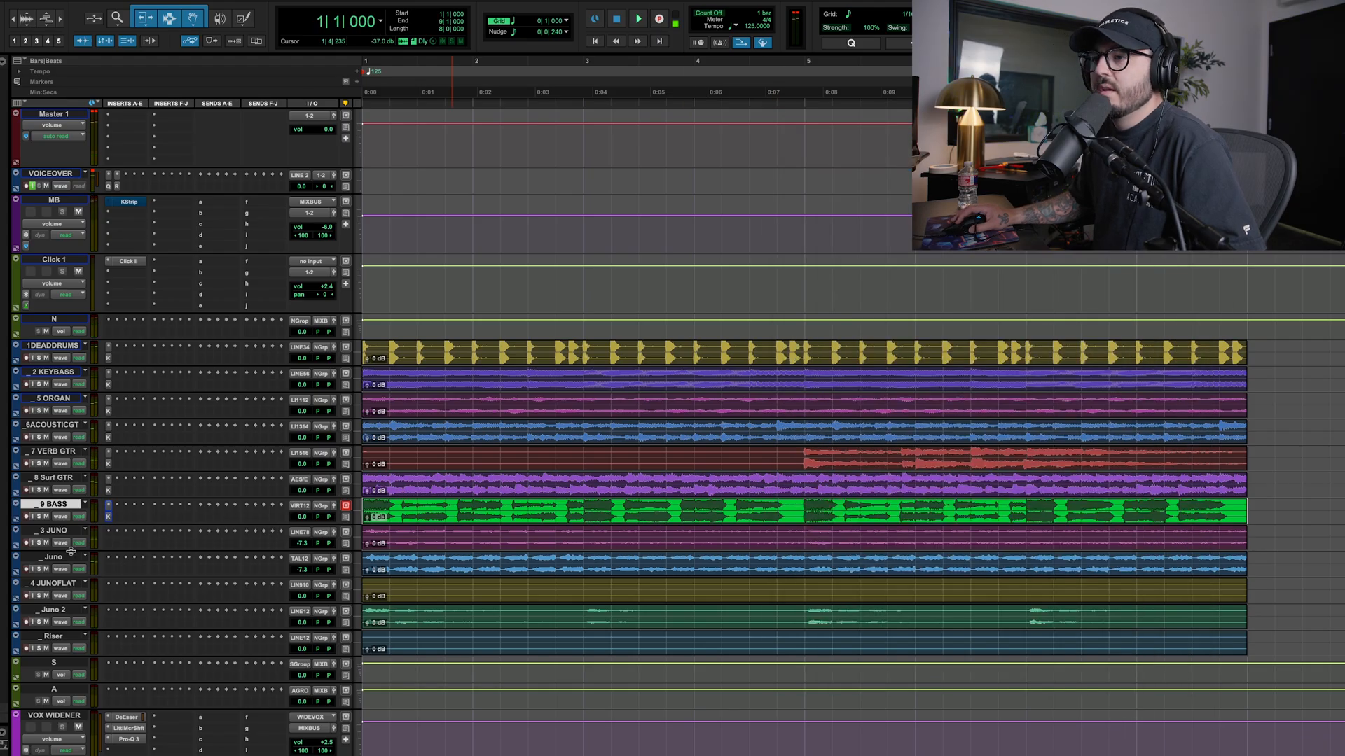
{"action": "left_click", "coordinate": [60, 532]}
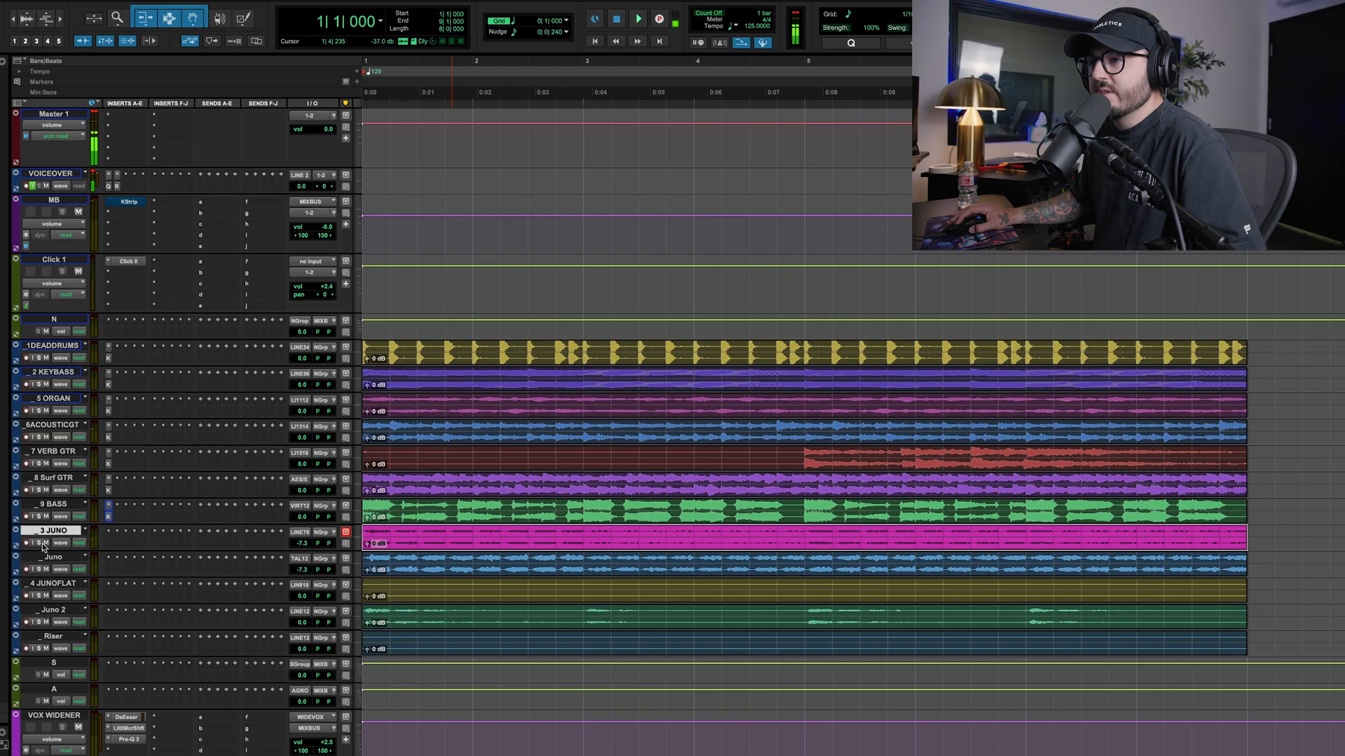
{"action": "key", "text": "space"}
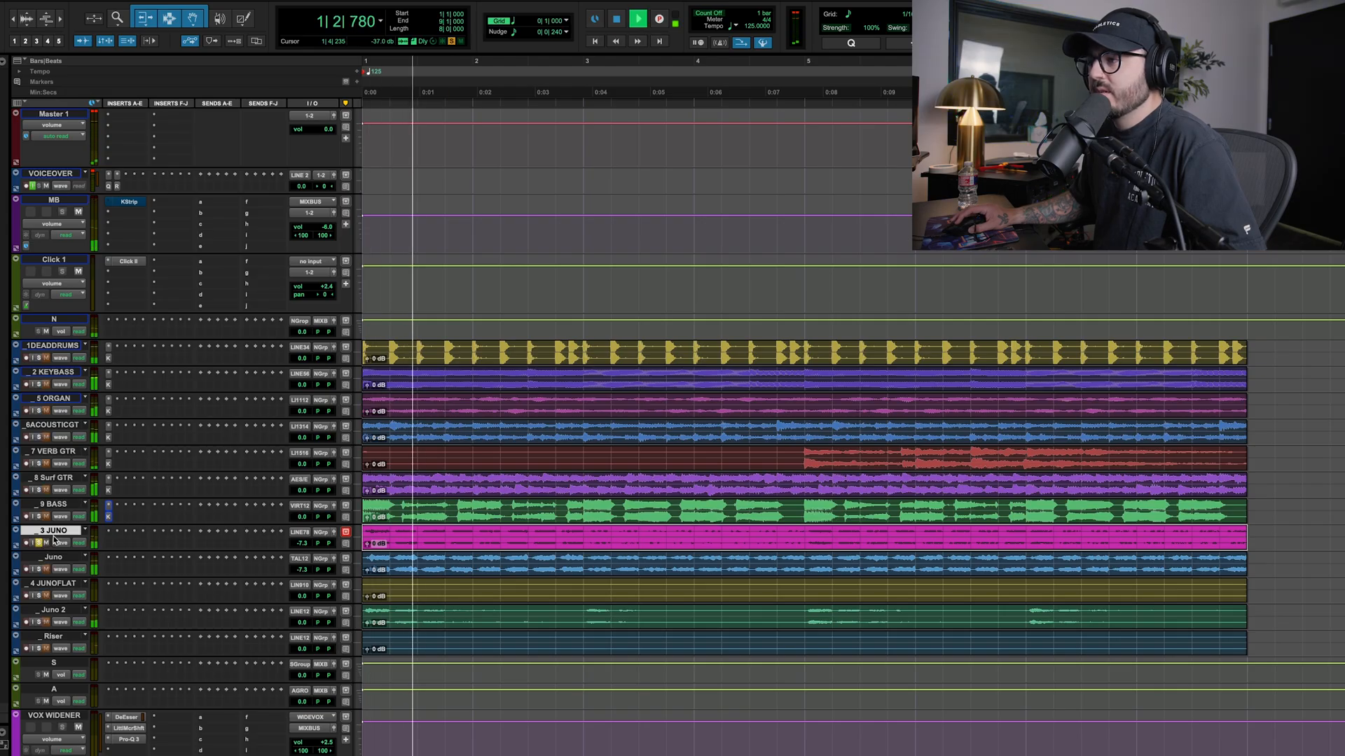
{"action": "key", "text": "space"}
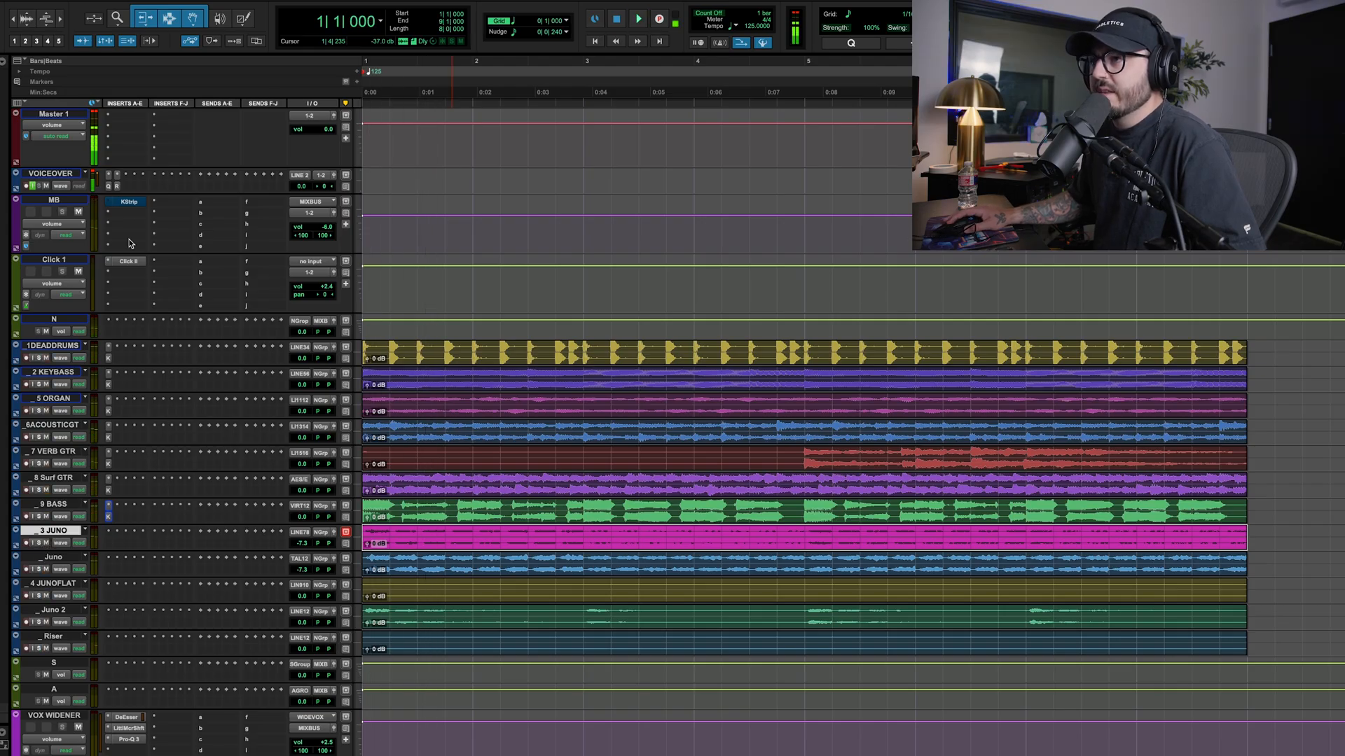
{"action": "left_click", "coordinate": [109, 538]}
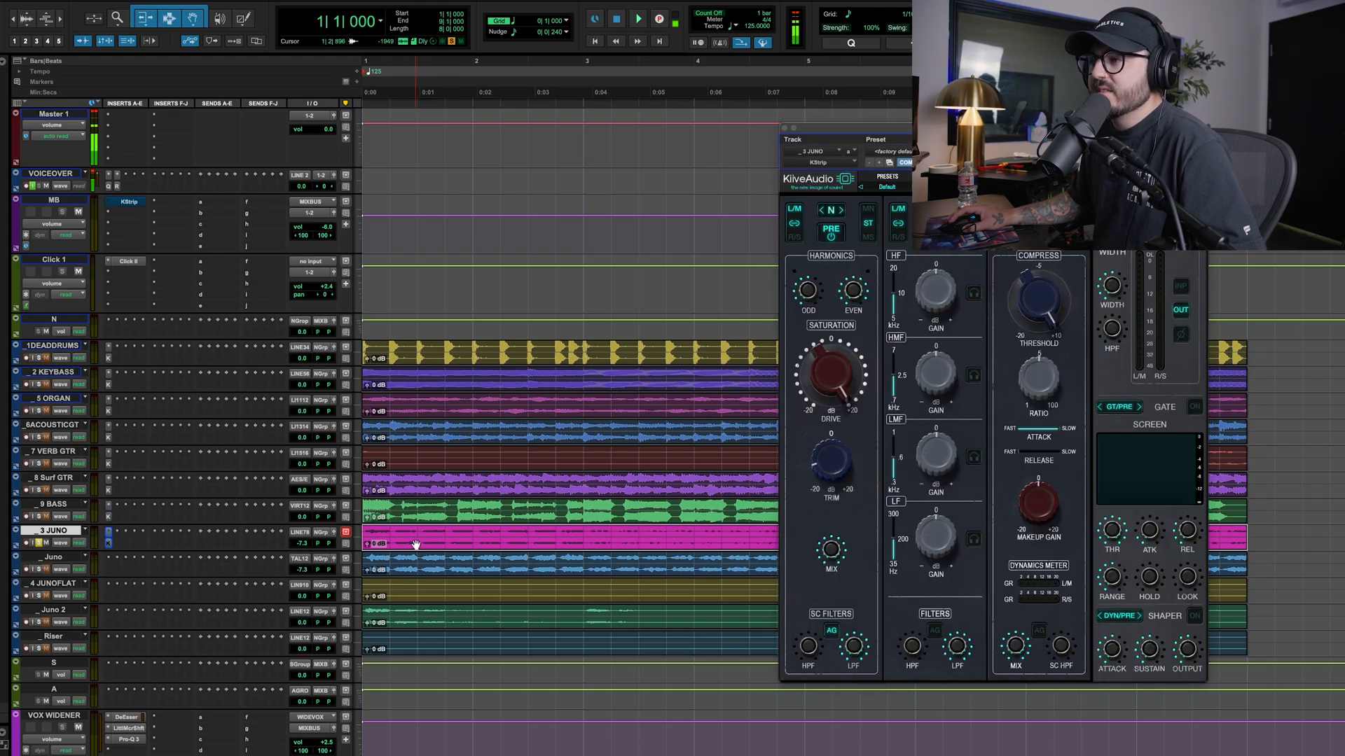
{"action": "key", "text": "space"}
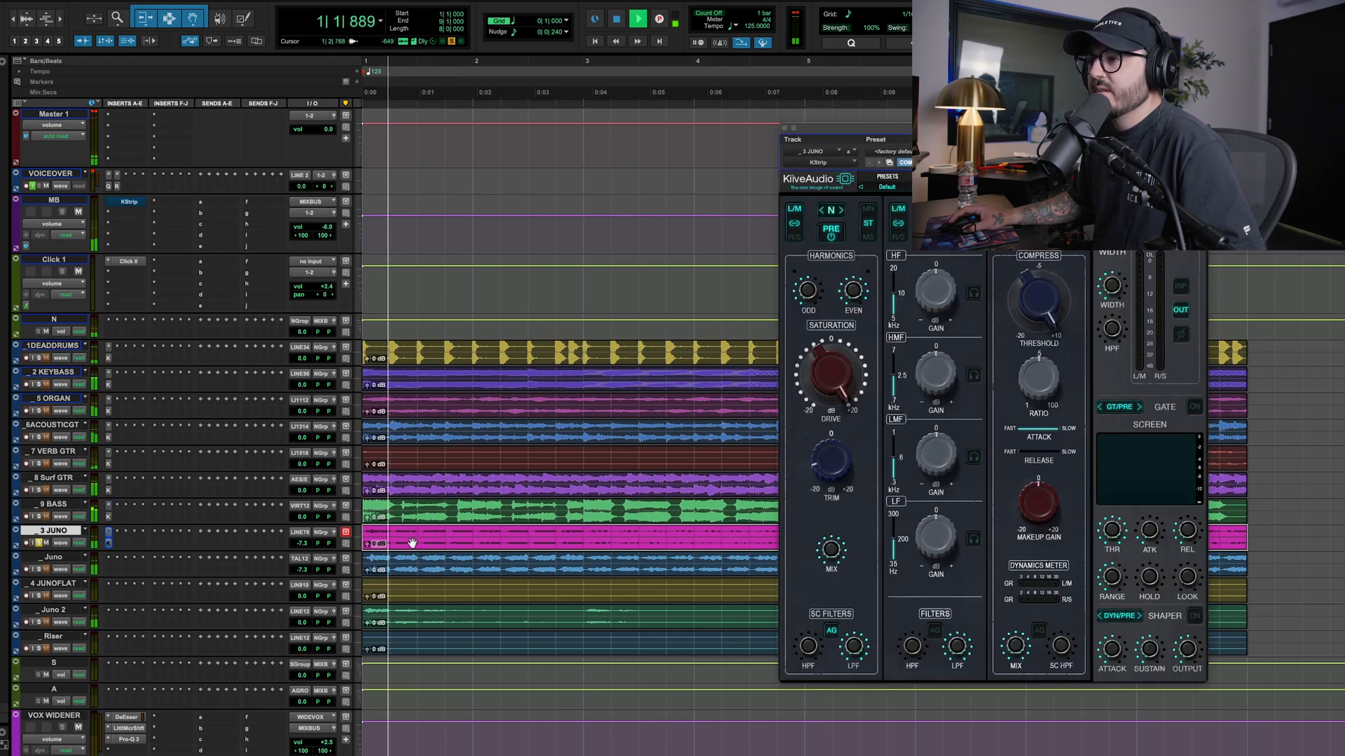
{"action": "left_click", "coordinate": [109, 534]}
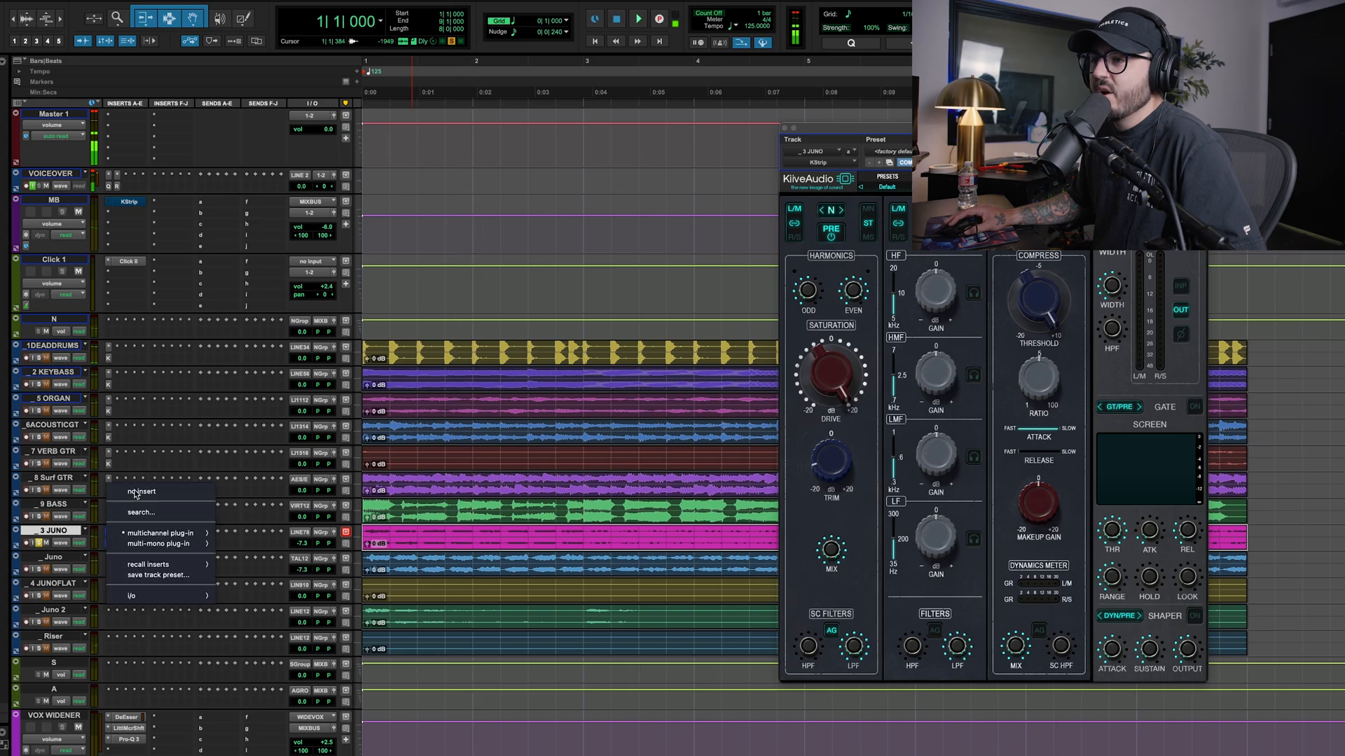
Solo and play the Juno 2 track, then move it directly below 9 BASS
{"action": "left_click", "coordinate": [70, 546]}
{"action": "left_click", "coordinate": [53, 559]}
{"action": "left_click", "coordinate": [52, 584]}
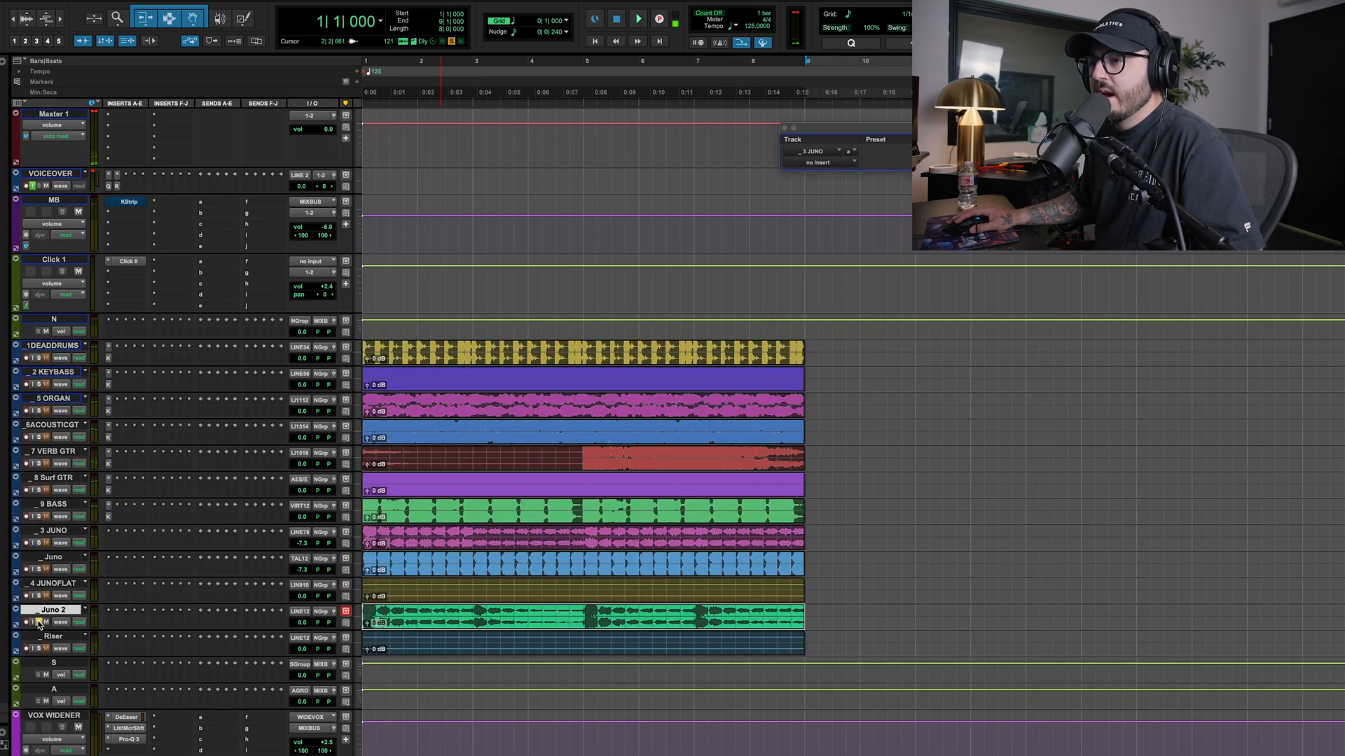
{"action": "key", "text": "space"}
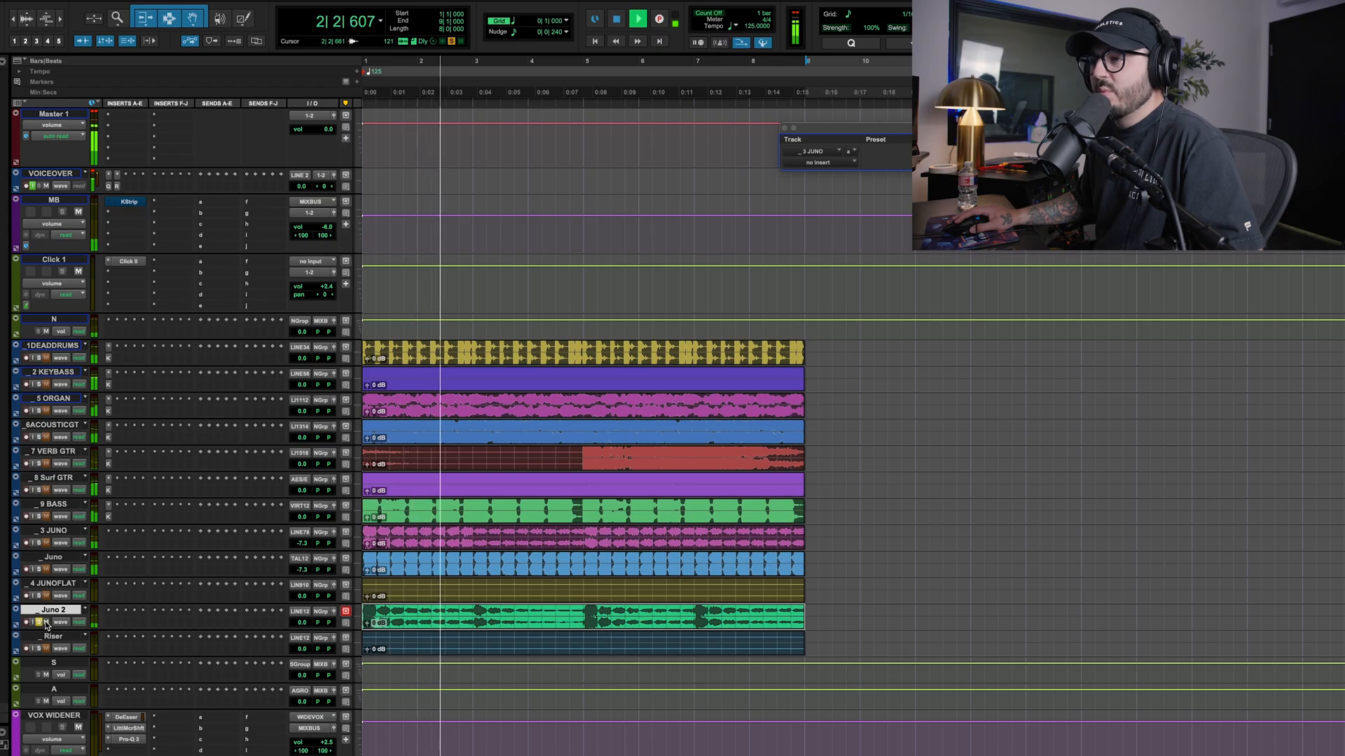
{"action": "key", "text": "space"}
{"action": "left_click_drag", "start_coordinate": [54, 614], "coordinate": [54, 533]}
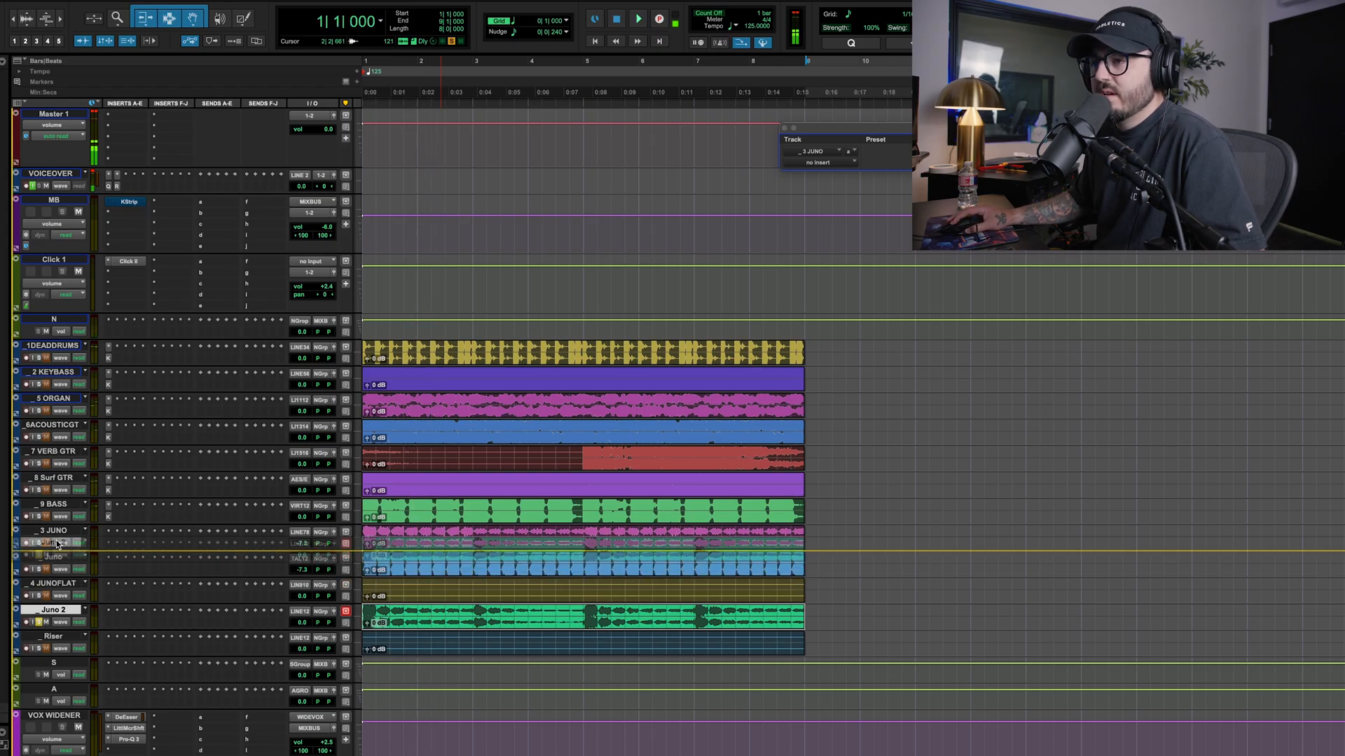
Copy the KStrip insert to Juno 2, play it soloed from bar 5, and raise its saturation Drive to about 13.37
{"action": "left_click", "coordinate": [131, 203]}
{"action": "key", "text": "space"}
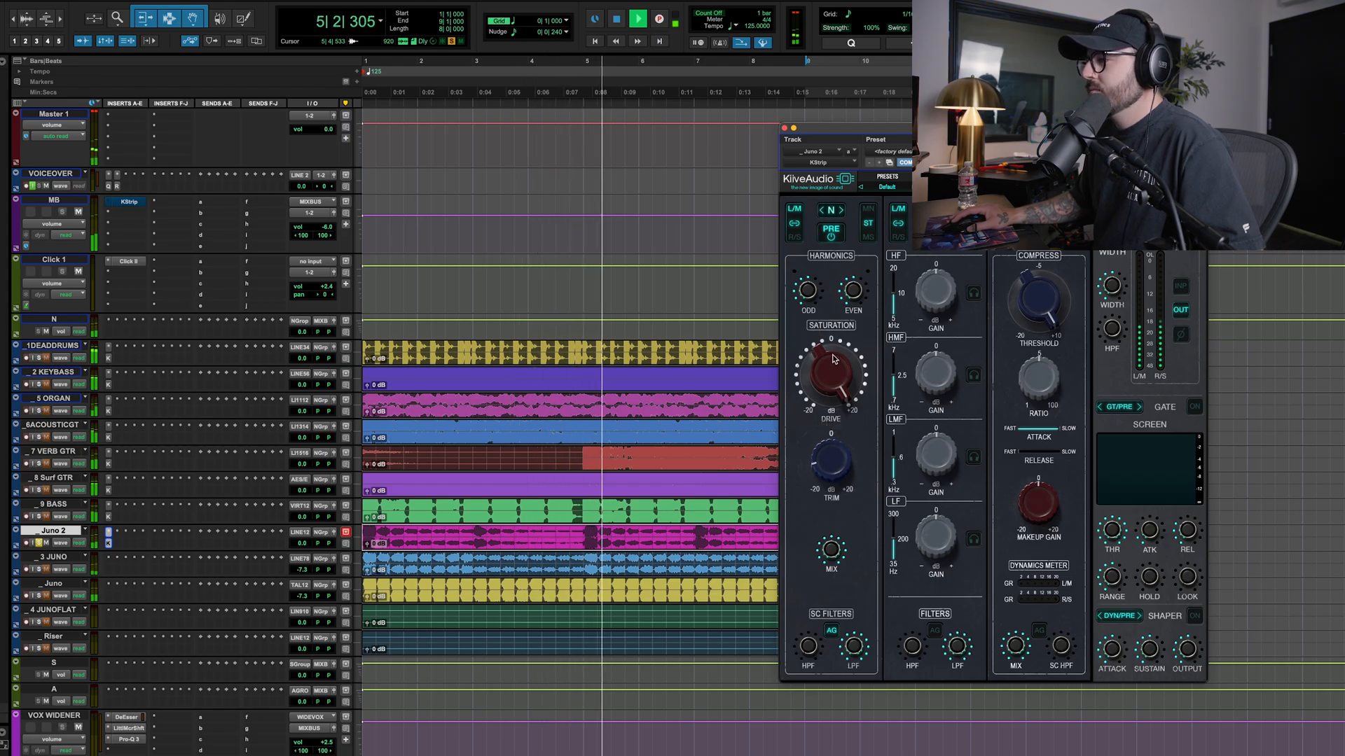
{"action": "left_click", "coordinate": [586, 535]}
{"action": "key", "text": "space"}
{"action": "key", "text": "space"}
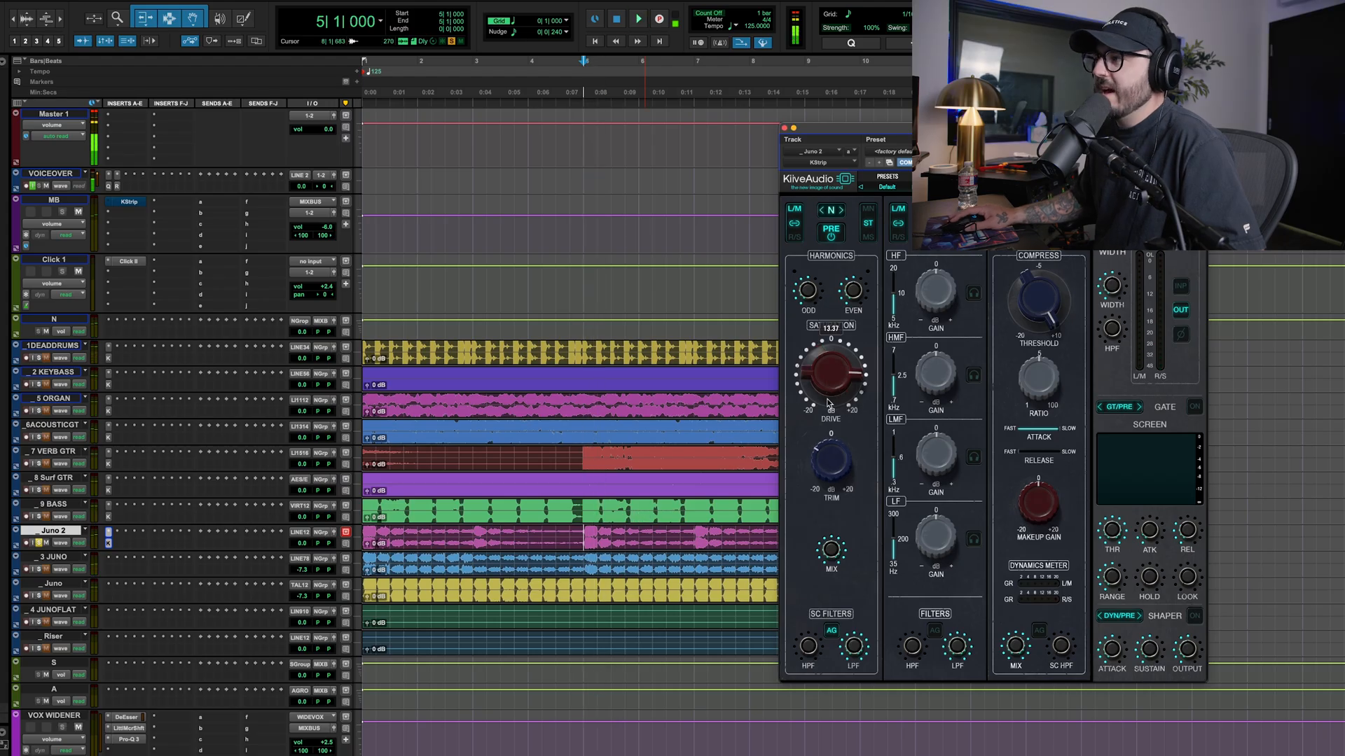
{"action": "key", "text": "space"}
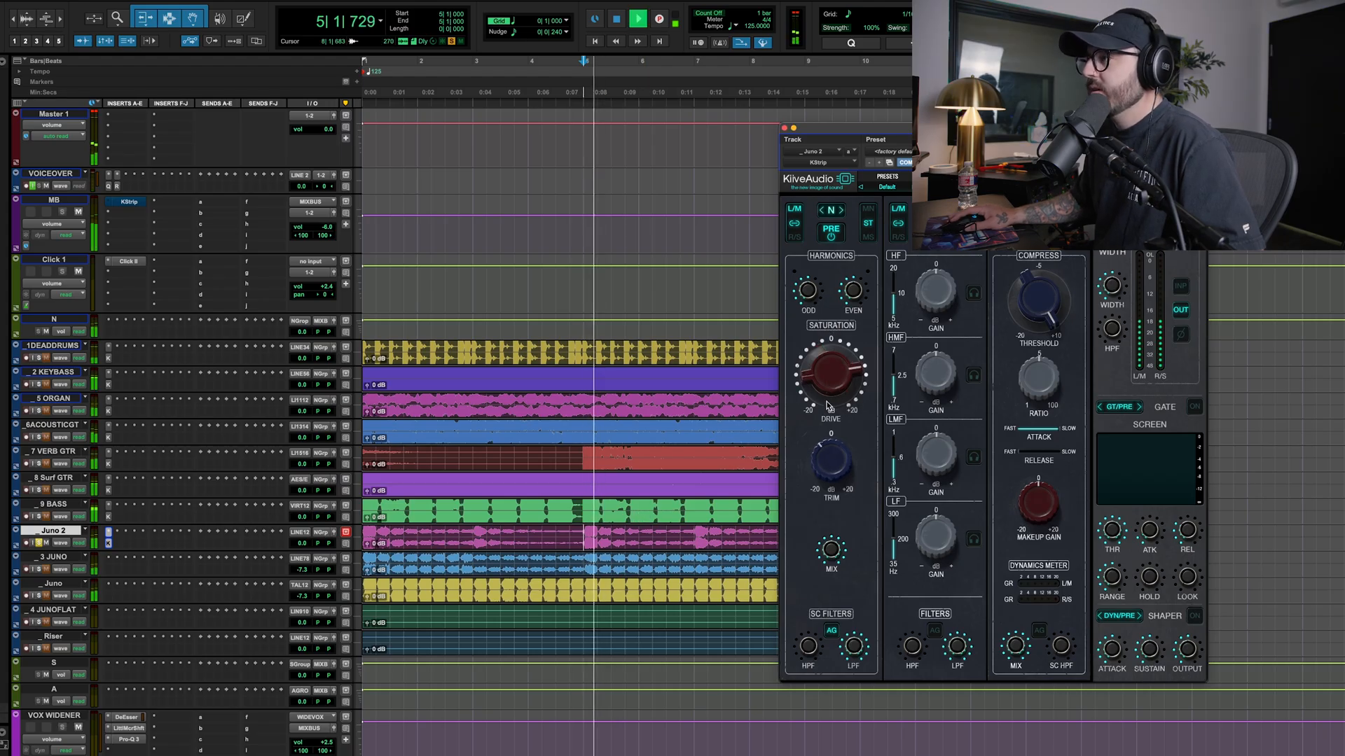
Unsolo Juno 2 and level-match it in the full mix with Drive at about 10.63 and Trim at about -3.05
{"action": "key", "text": "space"}
{"action": "key", "text": "space"}
{"action": "key", "text": "space"}
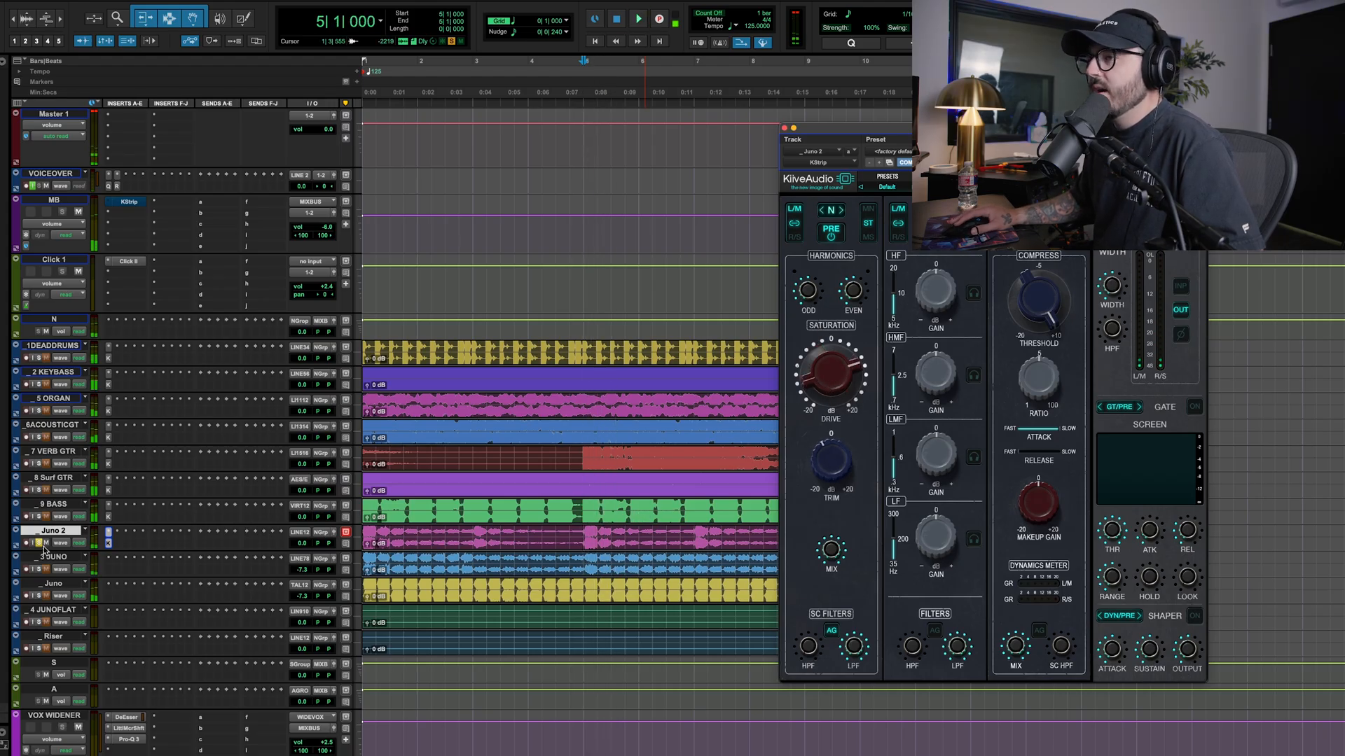
{"action": "key", "text": "space"}
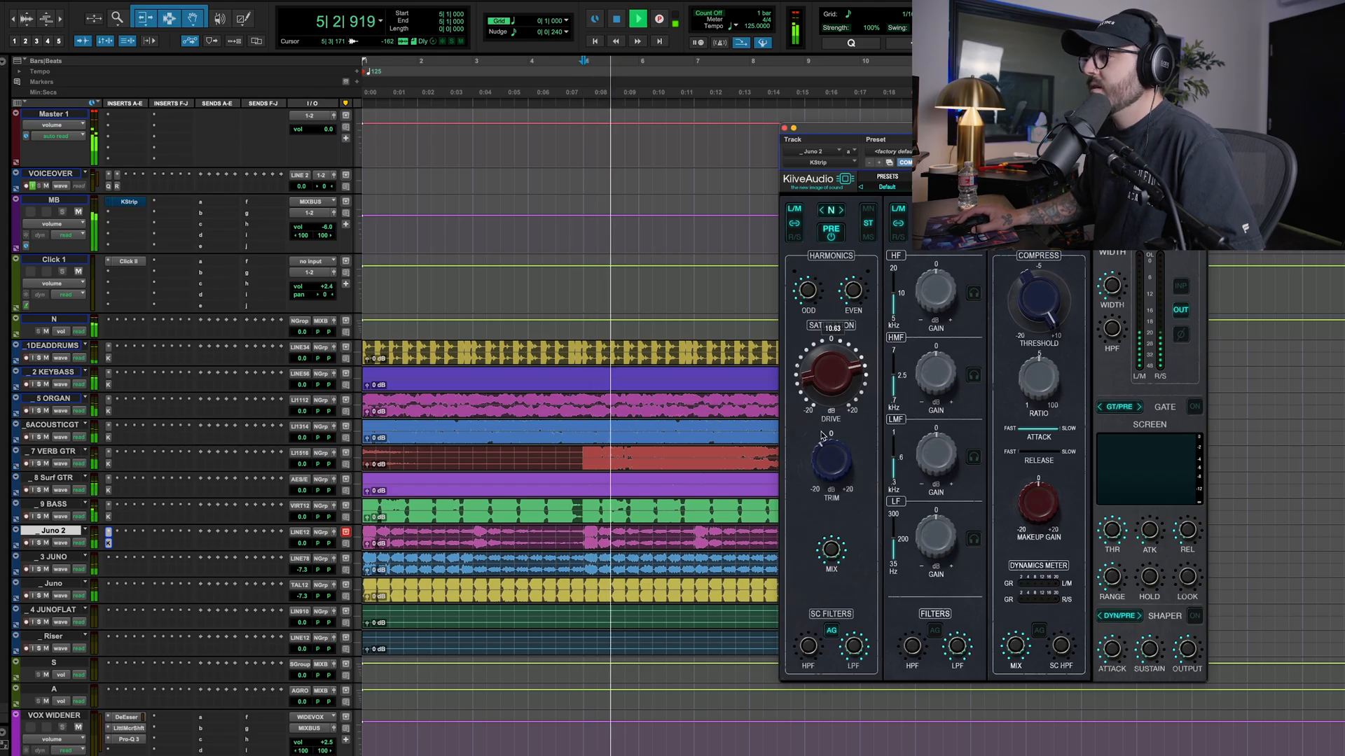
{"action": "left_click_drag", "start_coordinate": [833, 464], "coordinate": [833, 458]}
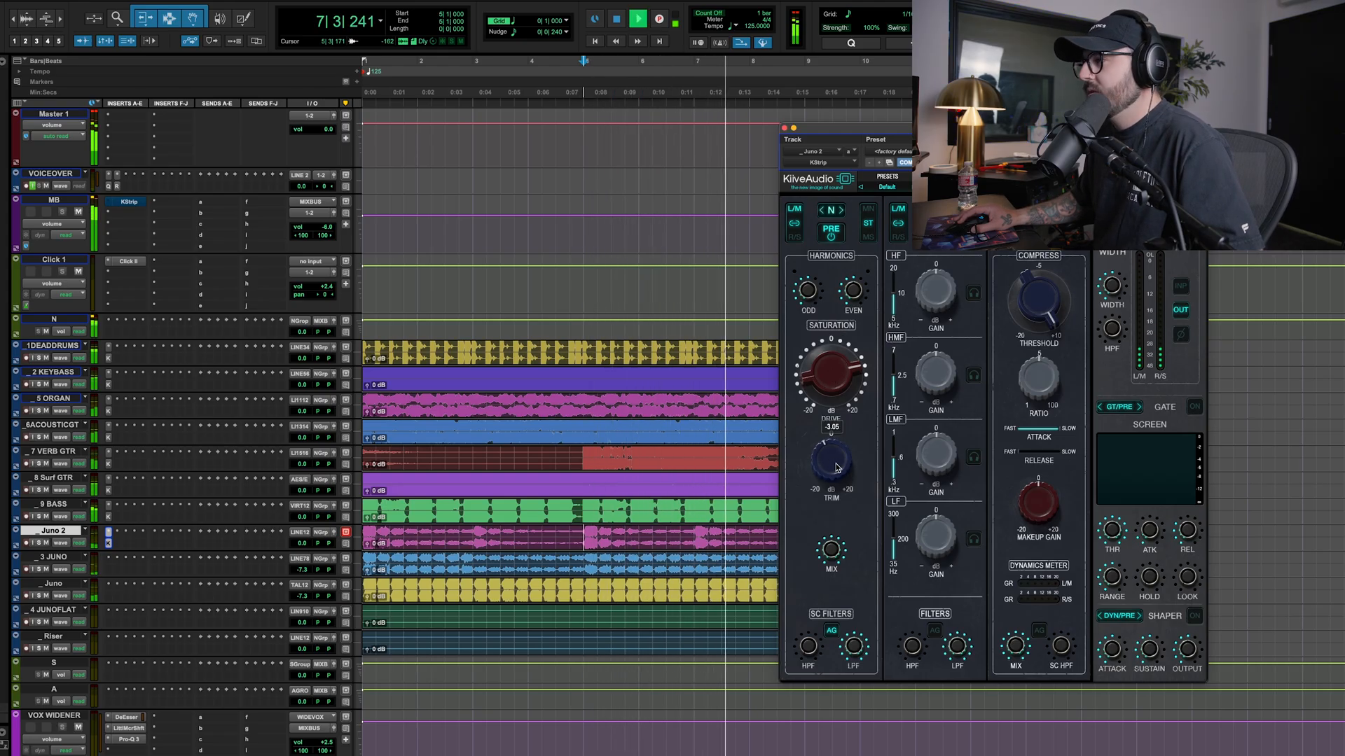
{"action": "left_click_drag", "start_coordinate": [834, 459], "coordinate": [835, 467]}
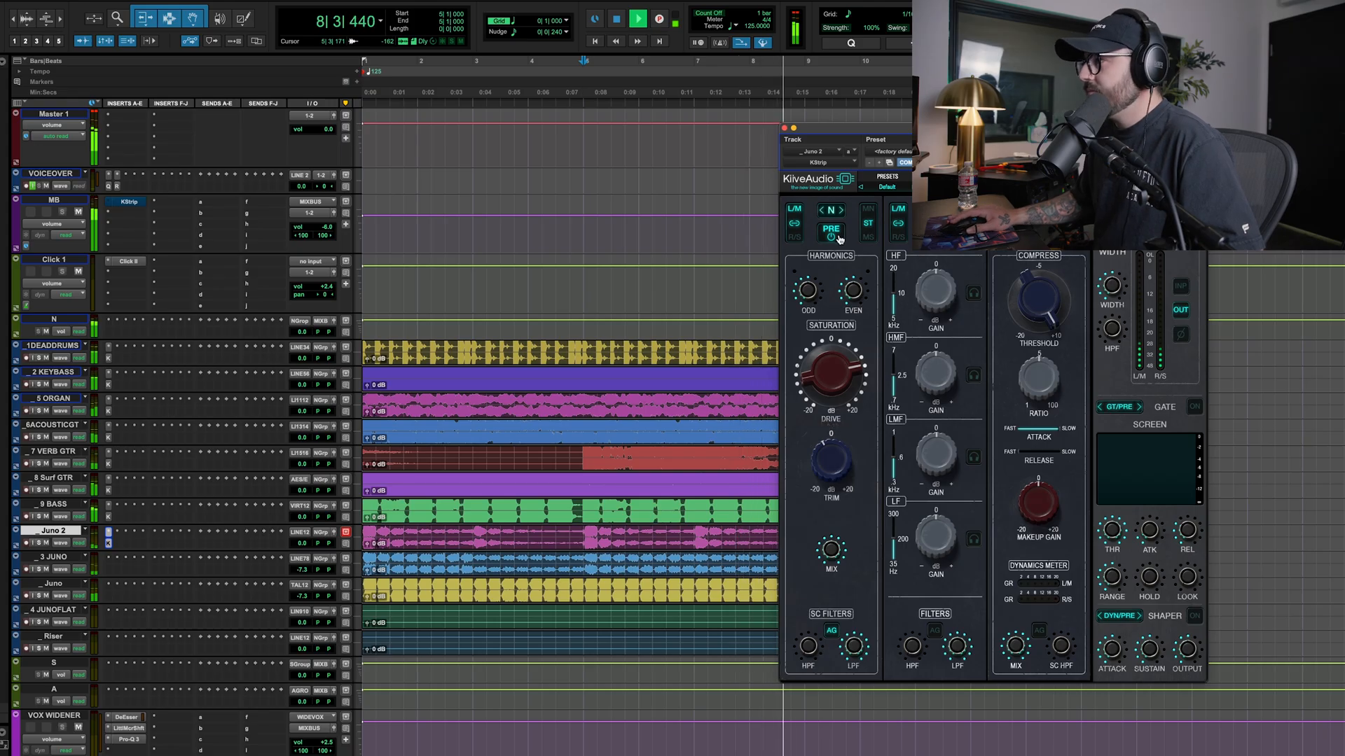
{"action": "key", "text": "space"}
Duplicate the tracks from 1DEADDRUMS to Riser into groups A and S, then mute group N and unmute group A
{"action": "left_click", "coordinate": [54, 346], "text": "shift"}
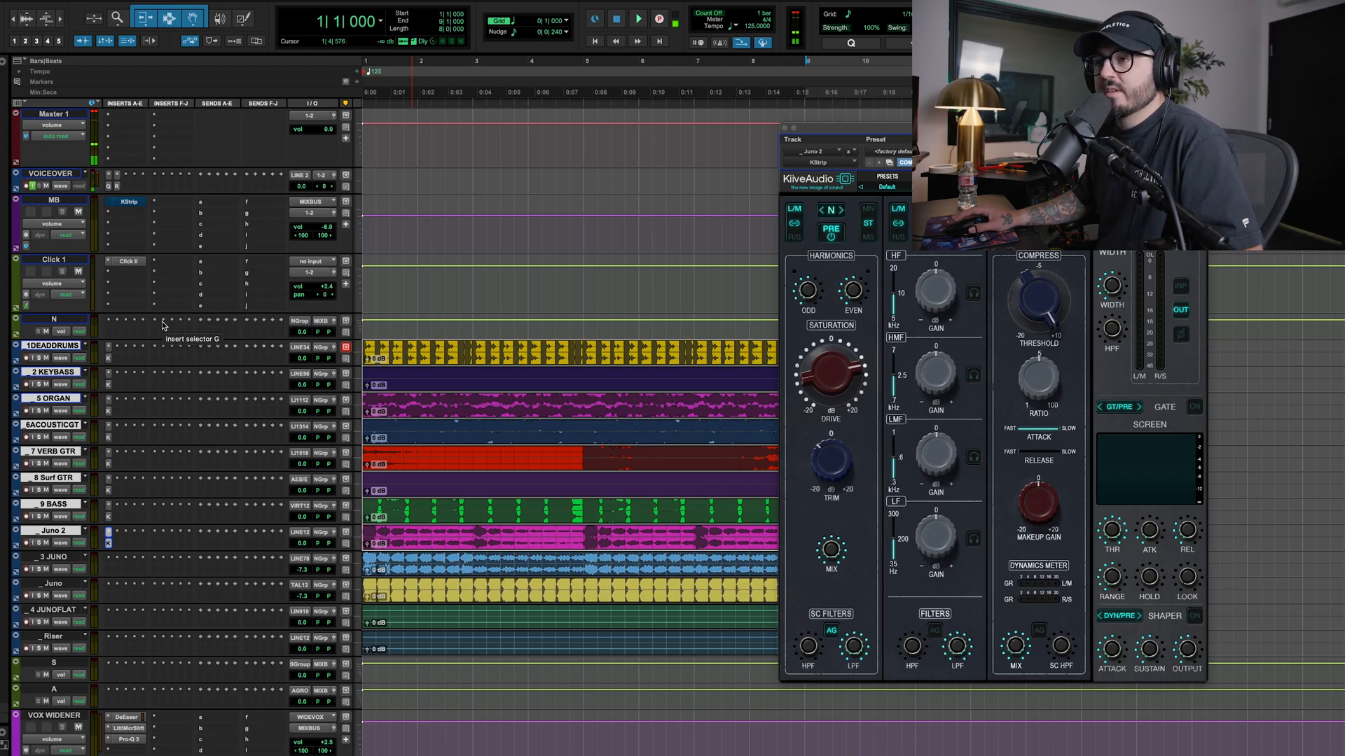
{"action": "key", "text": "space"}
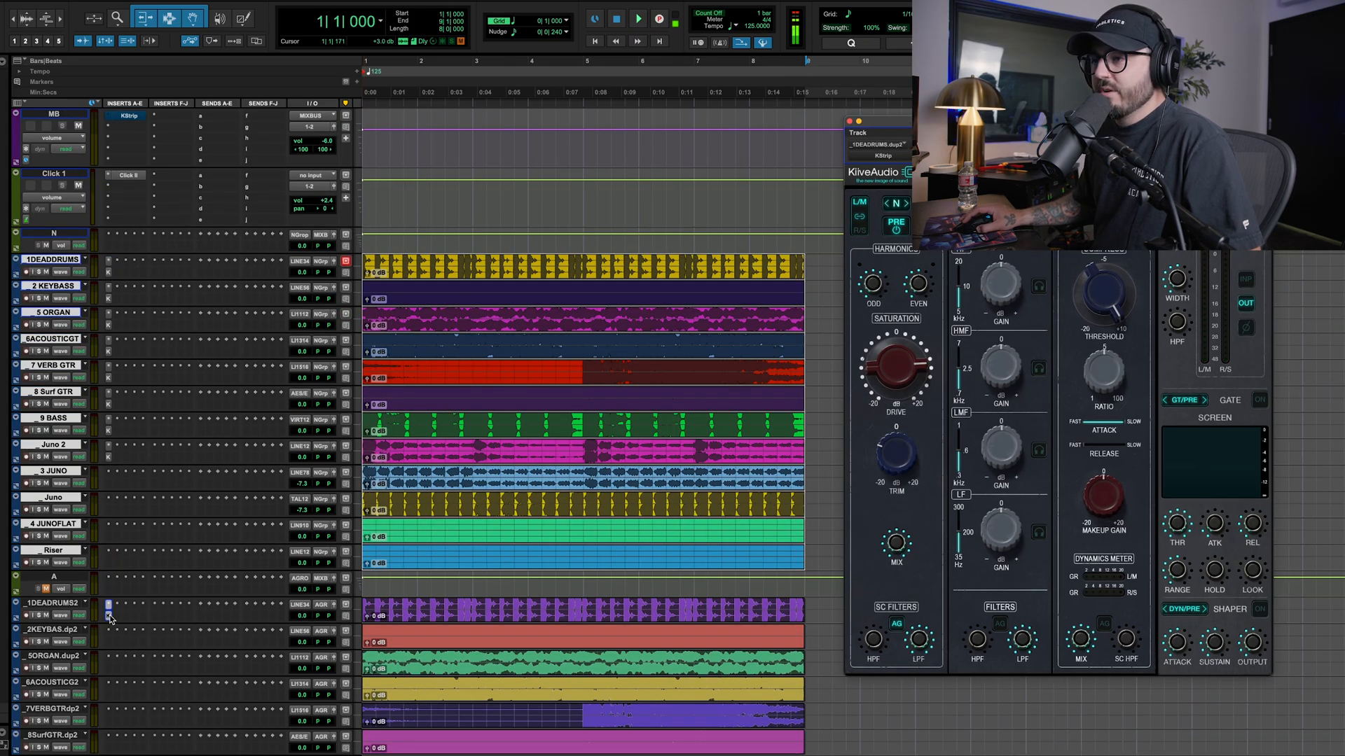
{"action": "scroll", "coordinate": [110, 609], "scroll_direction": "down", "scroll_amount": 3}
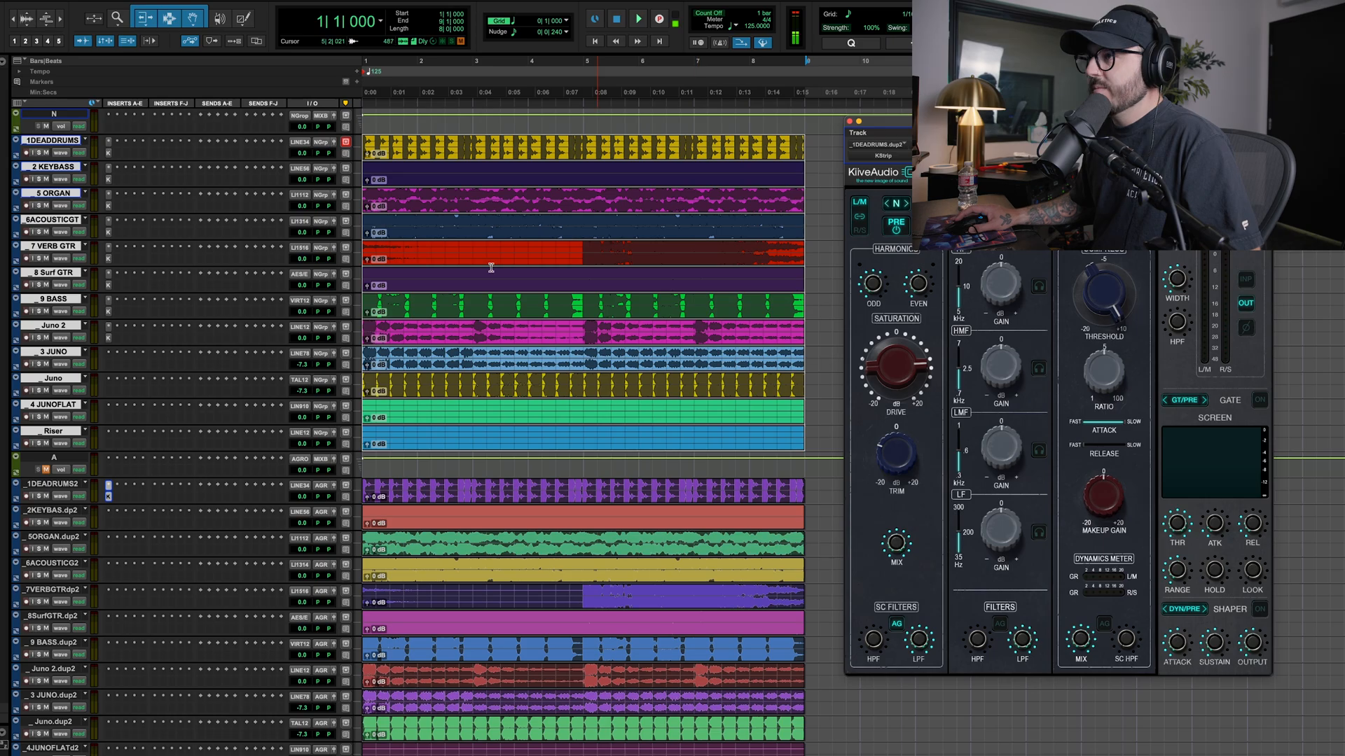
{"action": "scroll", "coordinate": [130, 365], "scroll_direction": "up", "scroll_amount": 5}
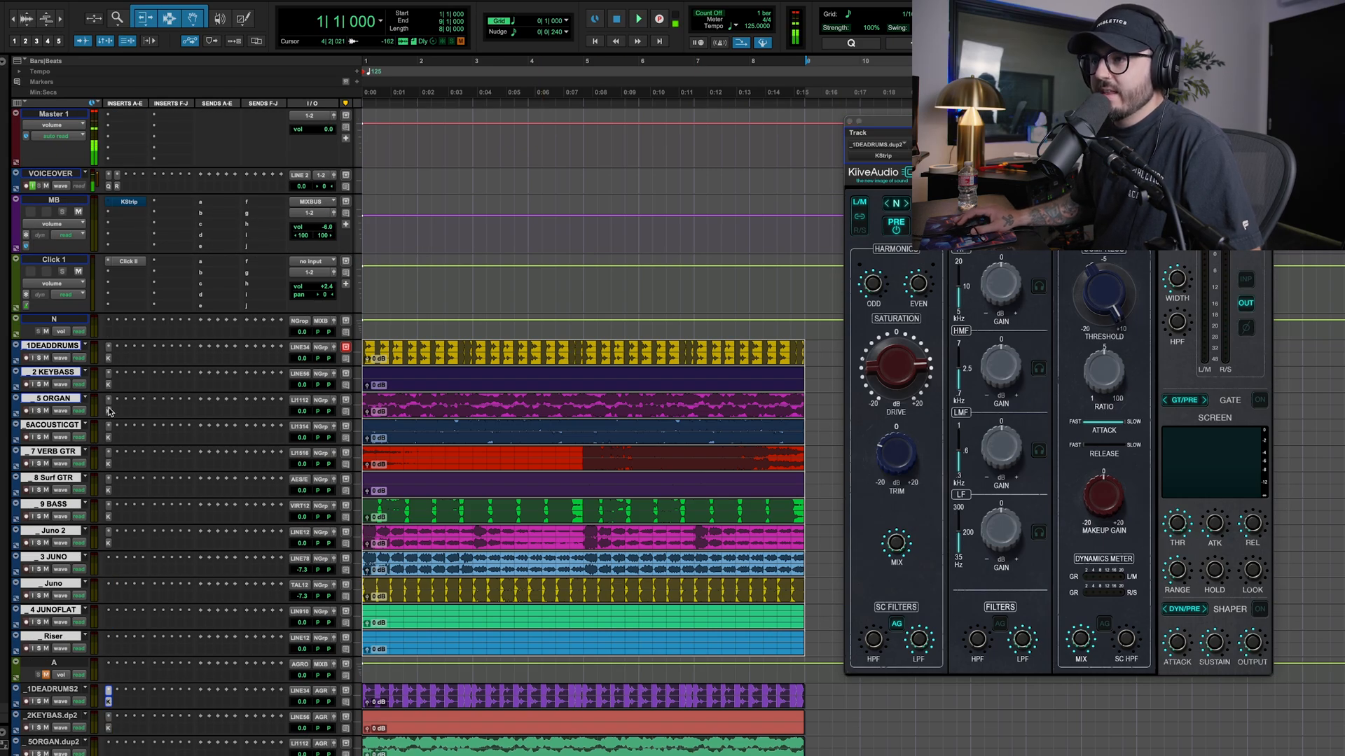
{"action": "scroll", "coordinate": [98, 467], "scroll_direction": "down", "scroll_amount": 12}
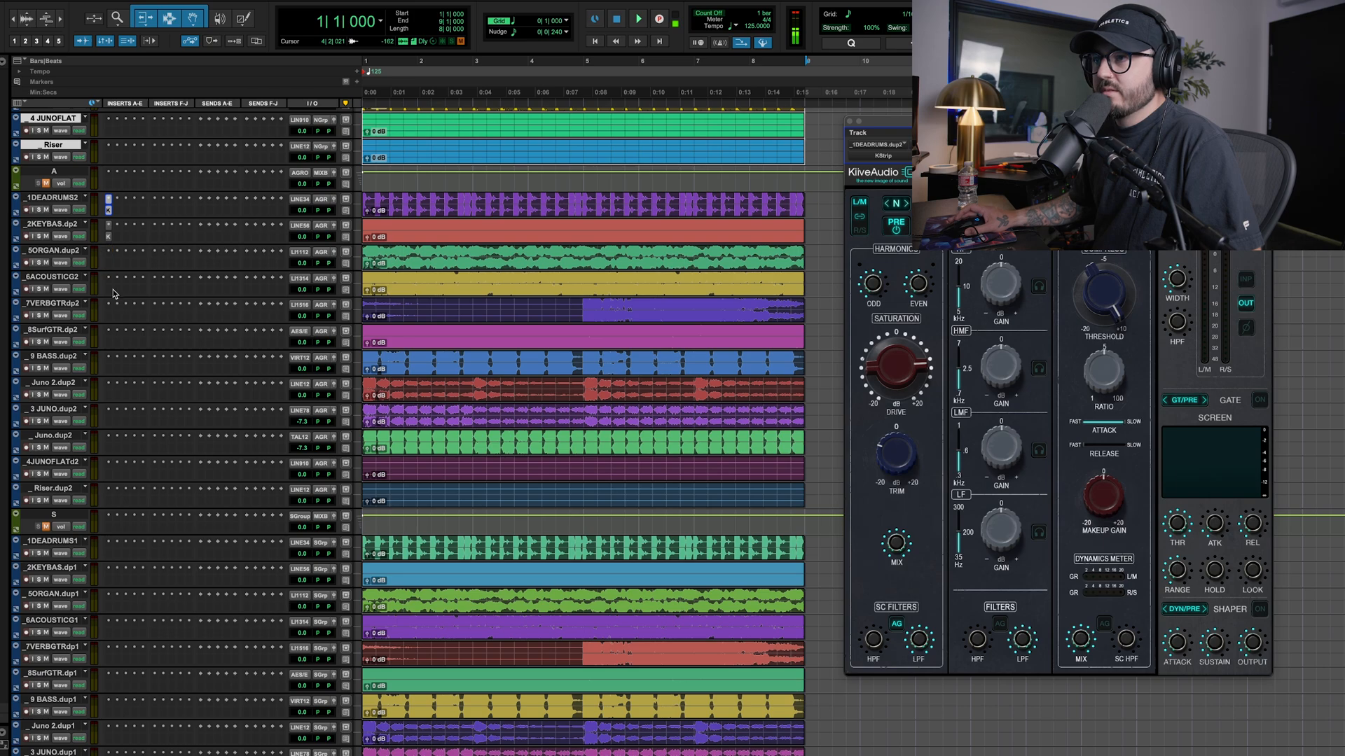
{"action": "scroll", "coordinate": [126, 301], "scroll_direction": "up", "scroll_amount": 7}
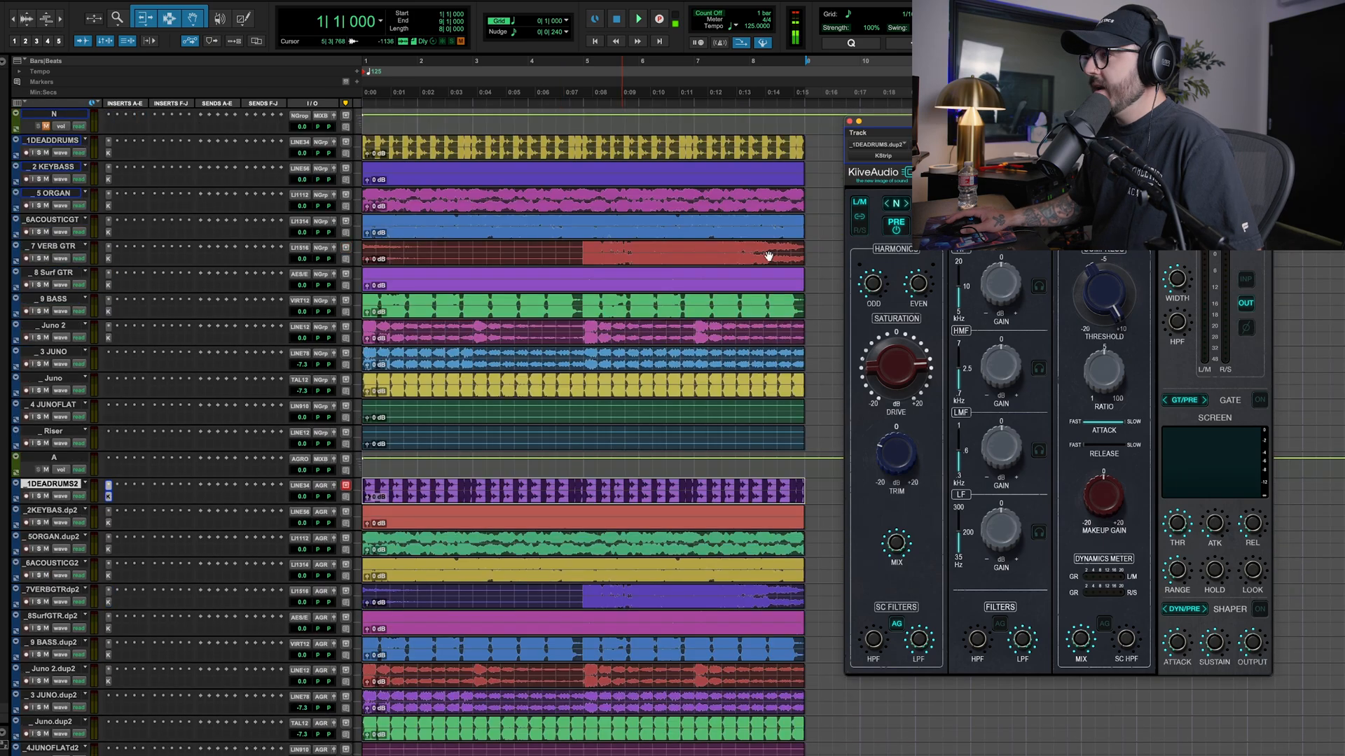
Switch the KStrip preamp to type A on the group A duplicates from drums to Juno 2 and audition the group
{"action": "left_click", "coordinate": [905, 205]}
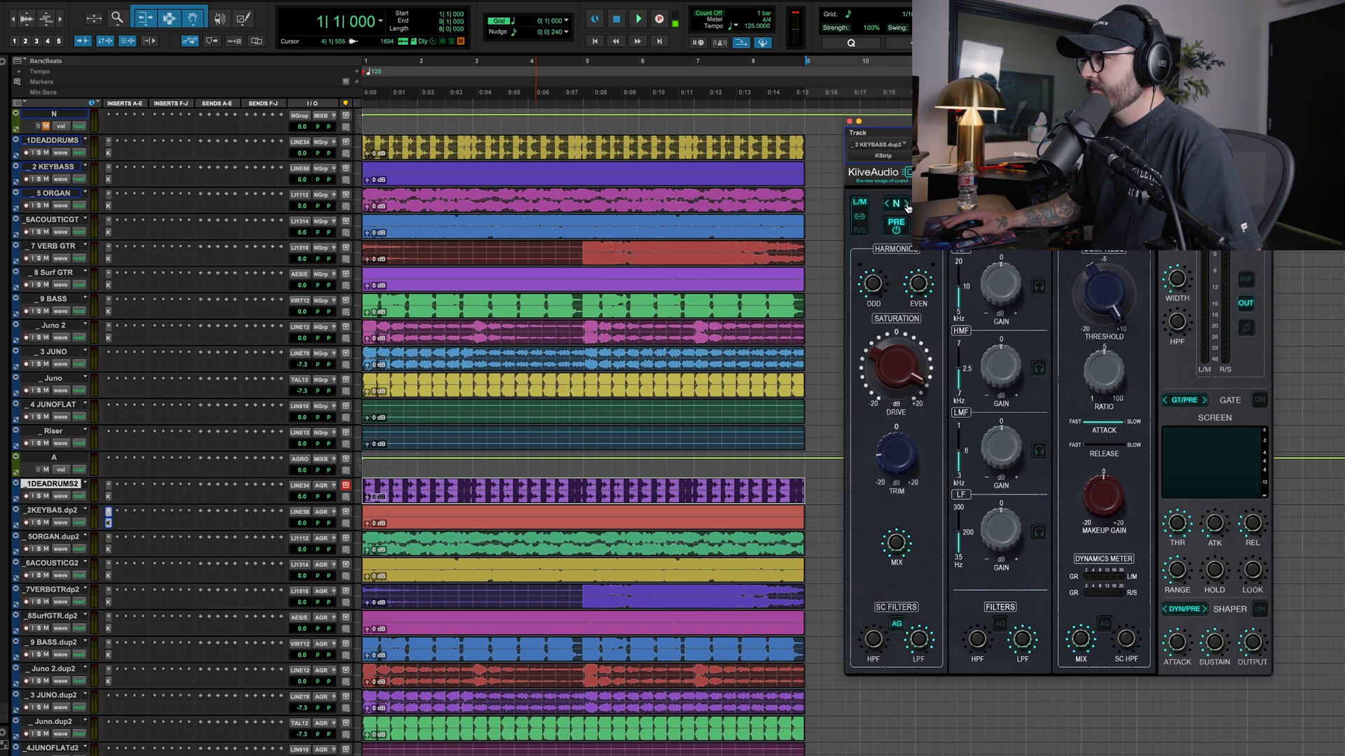
{"action": "left_click", "coordinate": [108, 591]}
{"action": "left_click", "coordinate": [109, 672]}
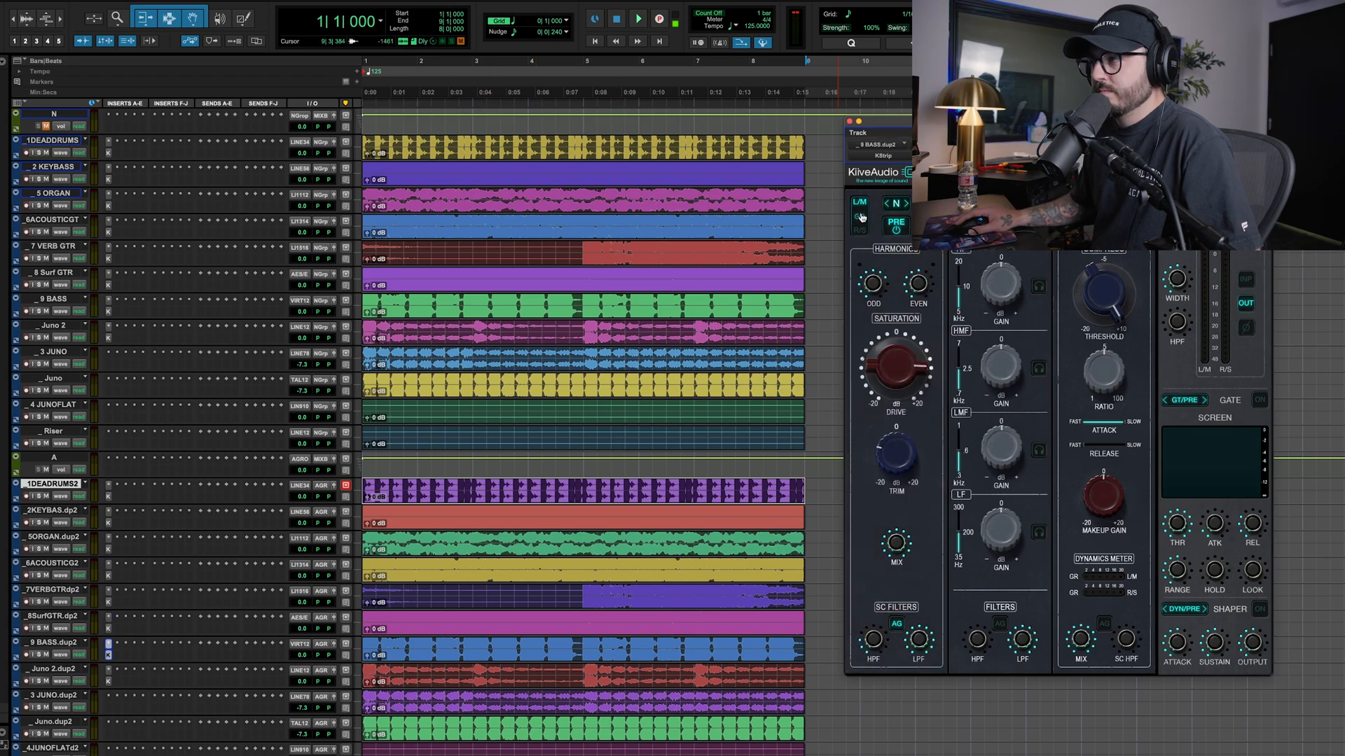
{"action": "scroll", "coordinate": [386, 352], "scroll_direction": "down", "scroll_amount": 4}
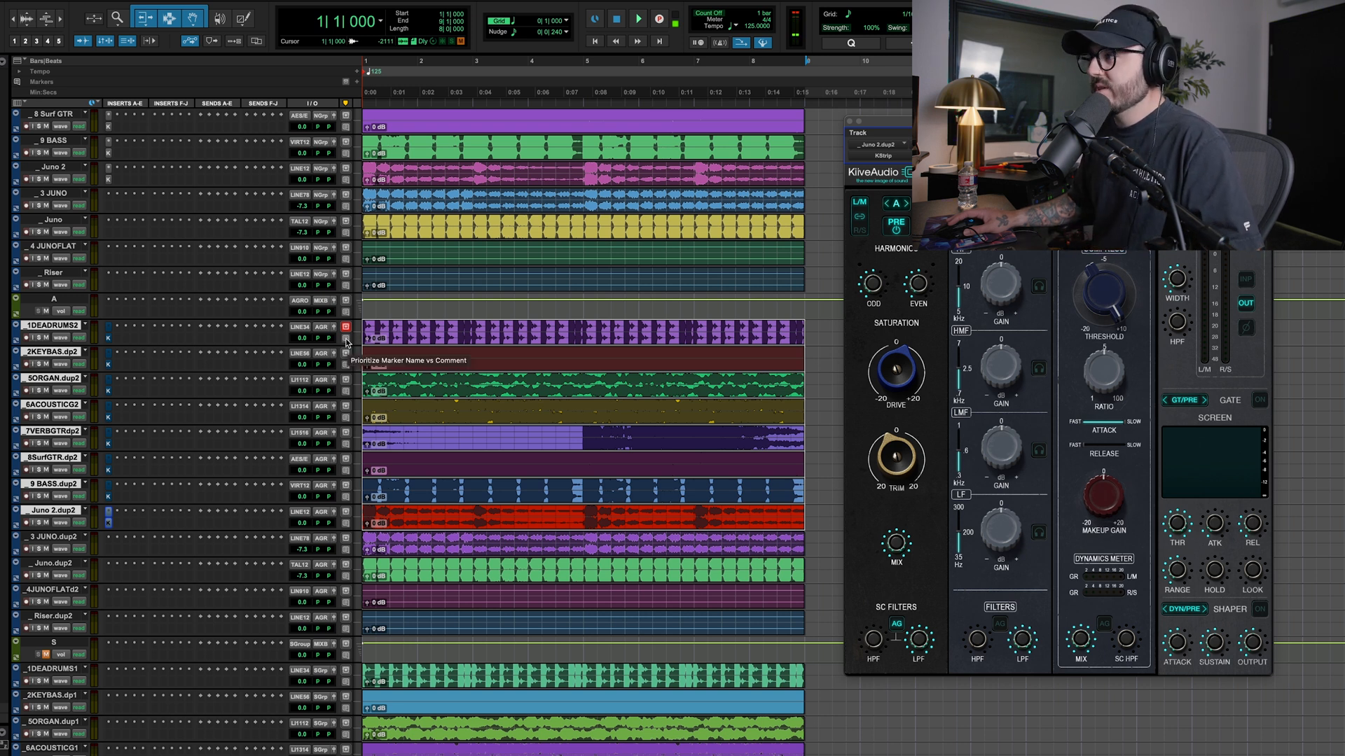
{"action": "key", "text": "space"}
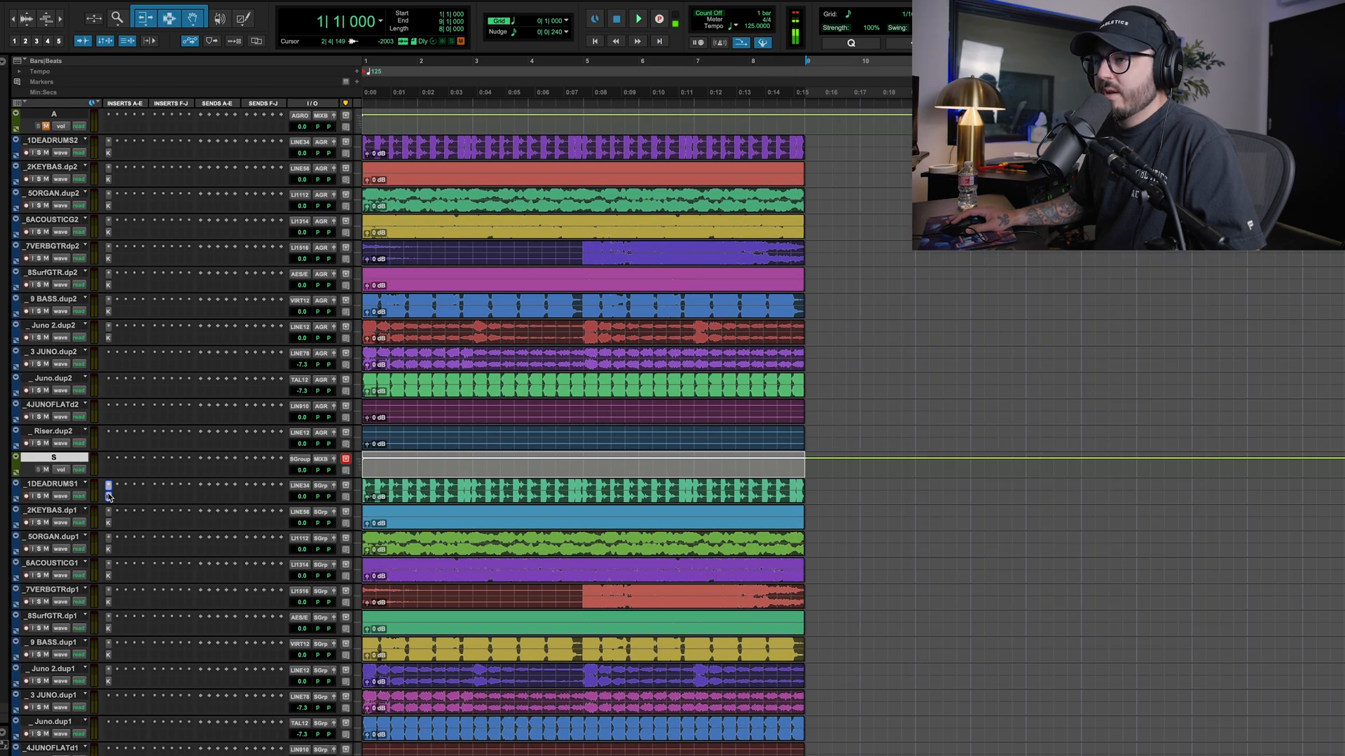
Switch the KStrip preamp to type S on the group S duplicates and play them with the plug-ins bypassed
{"action": "left_click", "coordinate": [906, 205]}
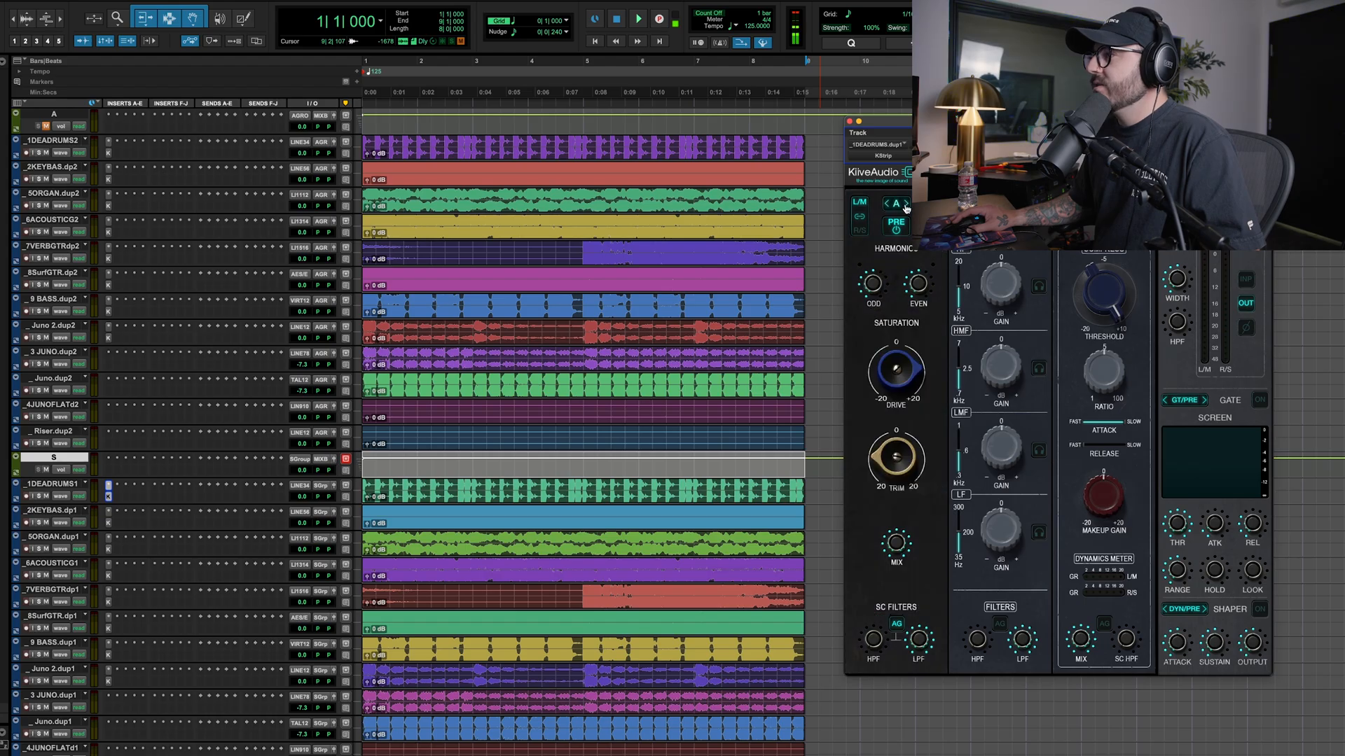
{"action": "left_click", "coordinate": [905, 206]}
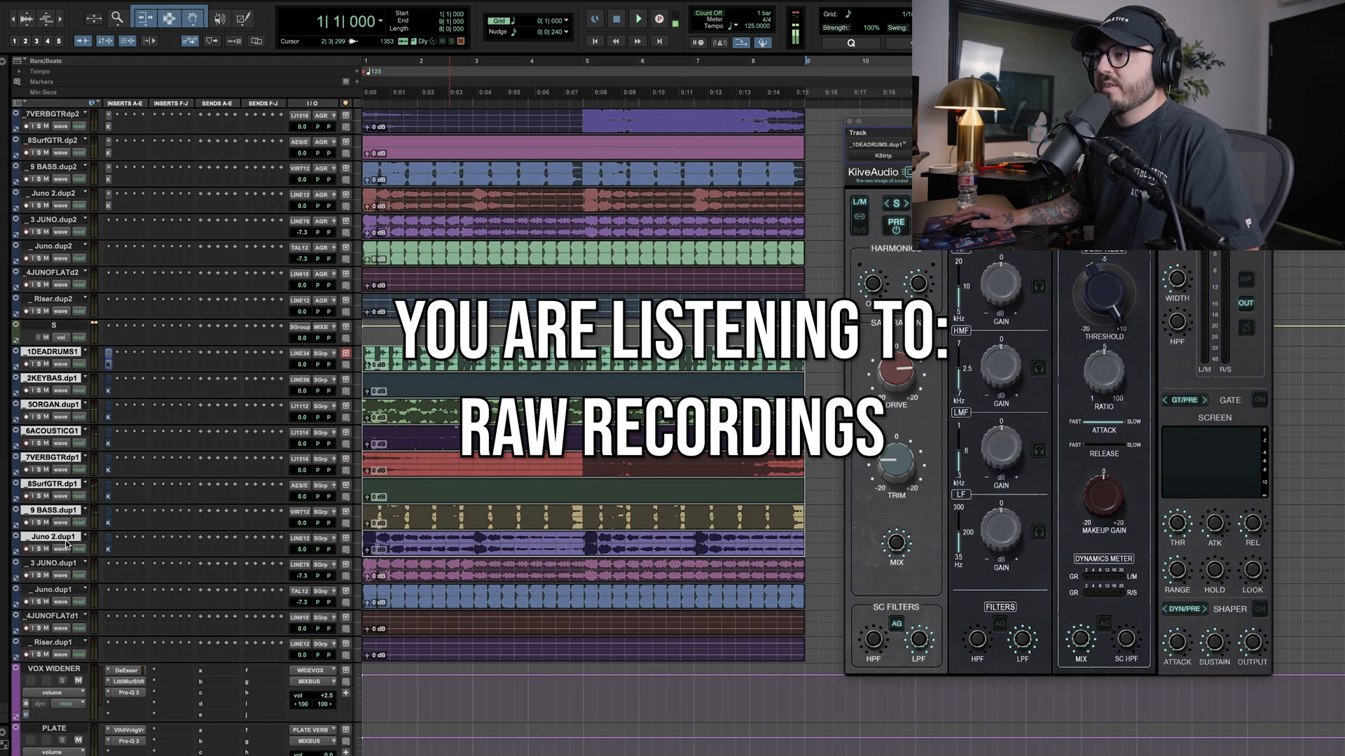
{"action": "key", "text": "space"}
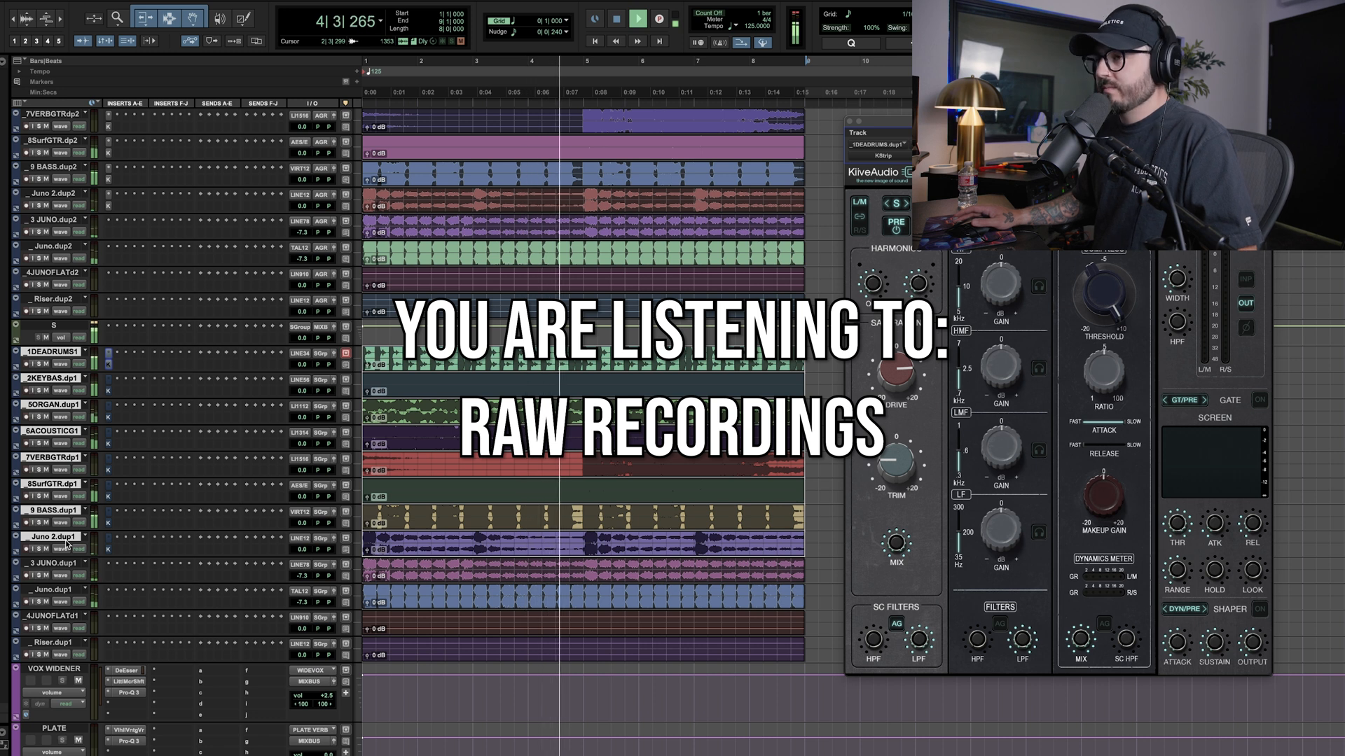
Shrink the track heights, play the N group alone, then mute it and unmute the S group for comparison
{"action": "key", "text": "shift+a"}
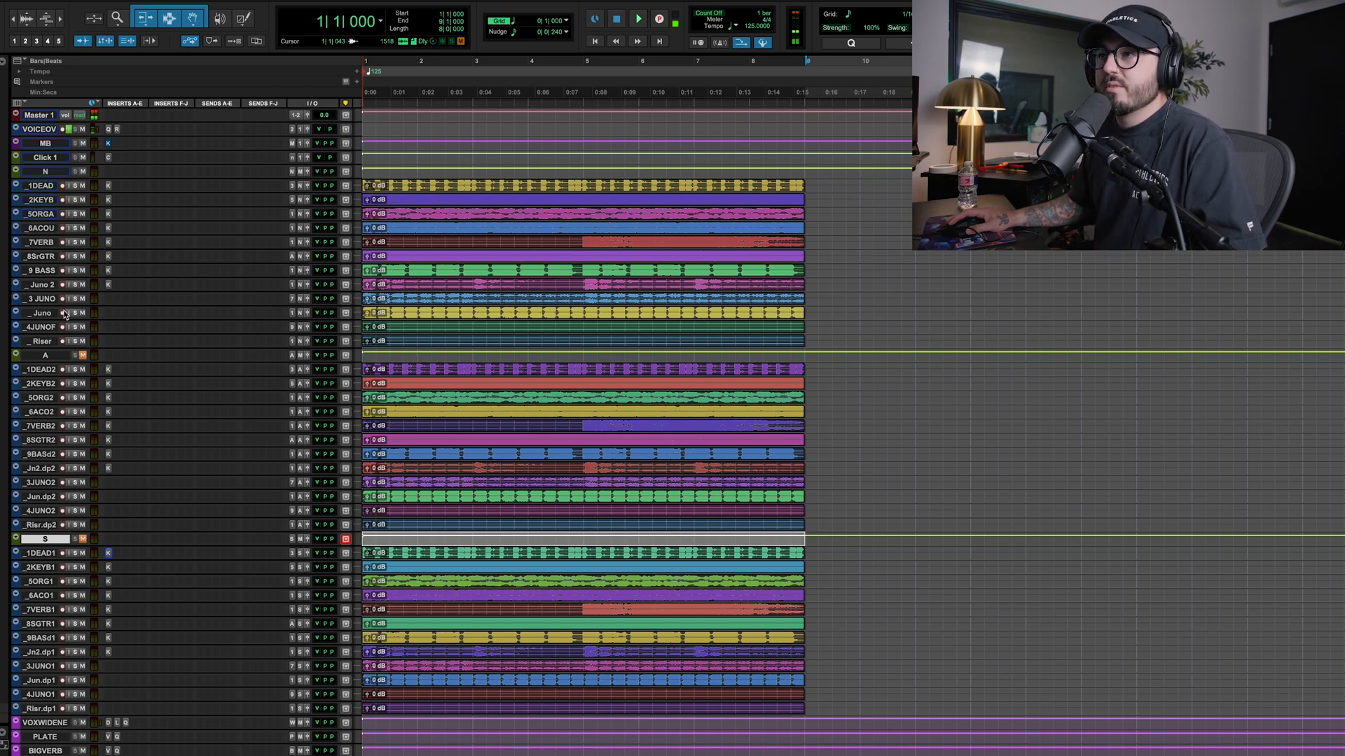
{"action": "key", "text": "space"}
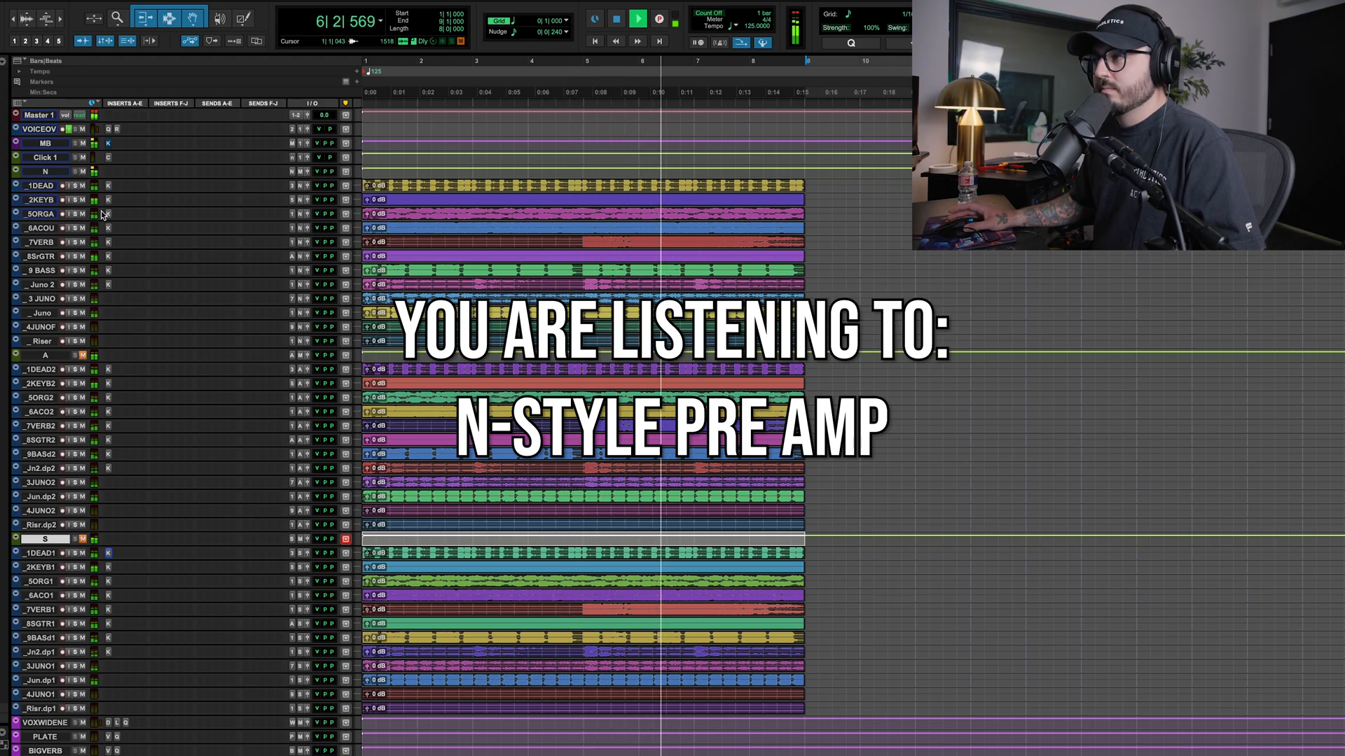
{"action": "left_click", "coordinate": [83, 172]}
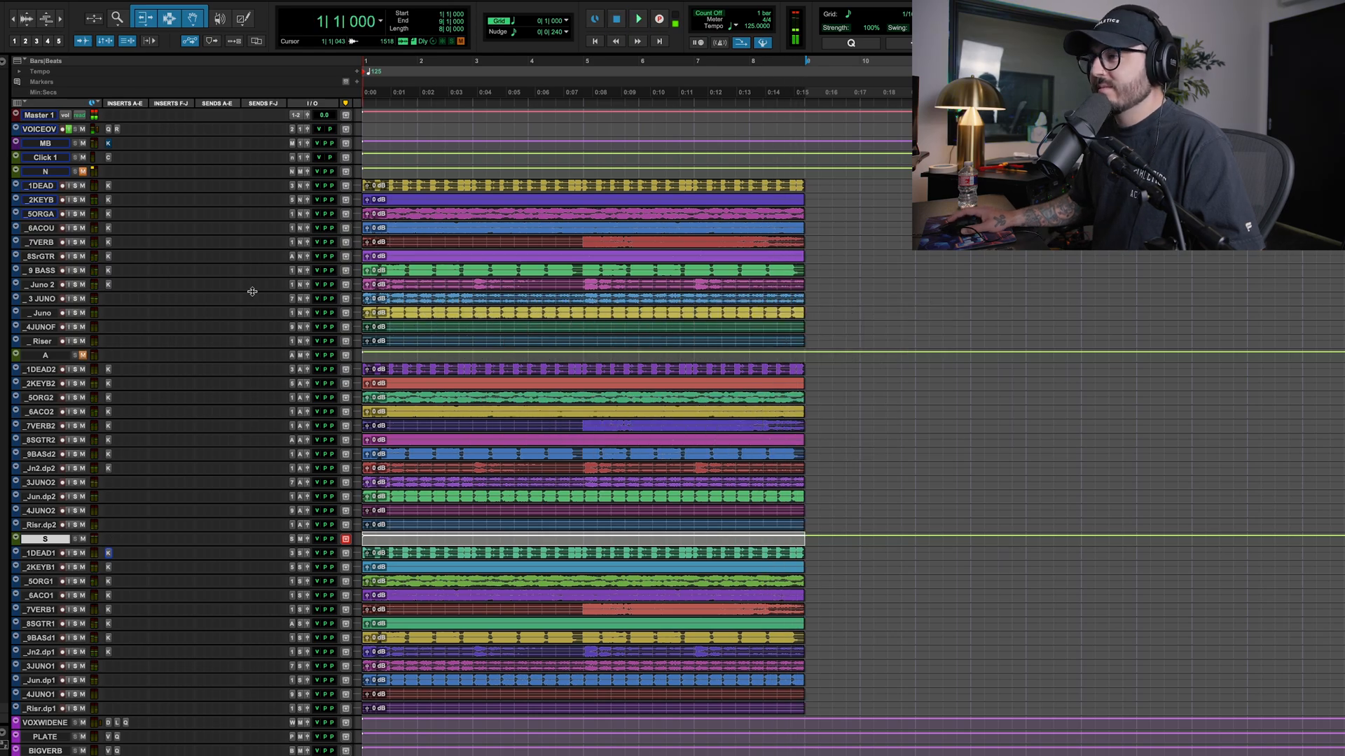
{"action": "key", "text": "space"}
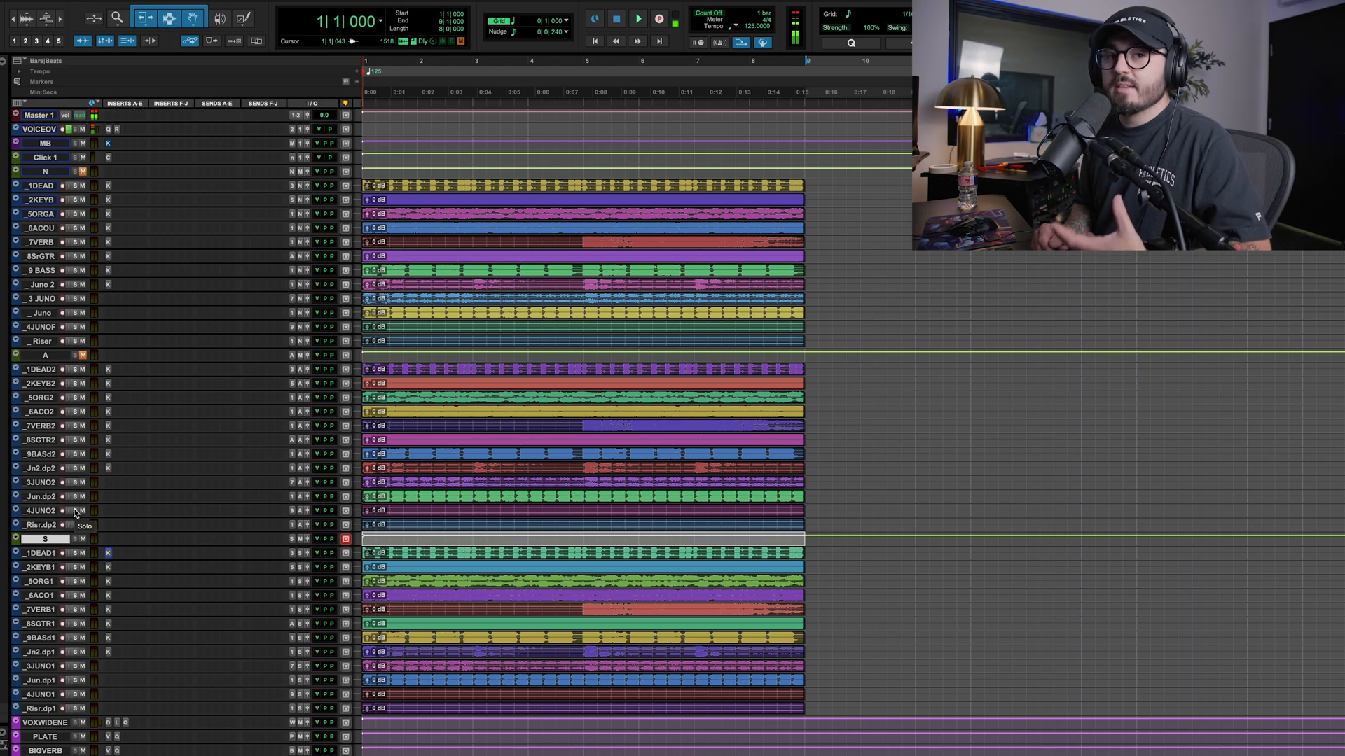
Inspect the KStrip preamp settings on group A's surf guitar duplicate and on group S's drum duplicate
{"action": "left_click", "coordinate": [109, 440]}
{"action": "left_click", "coordinate": [359, 369]}
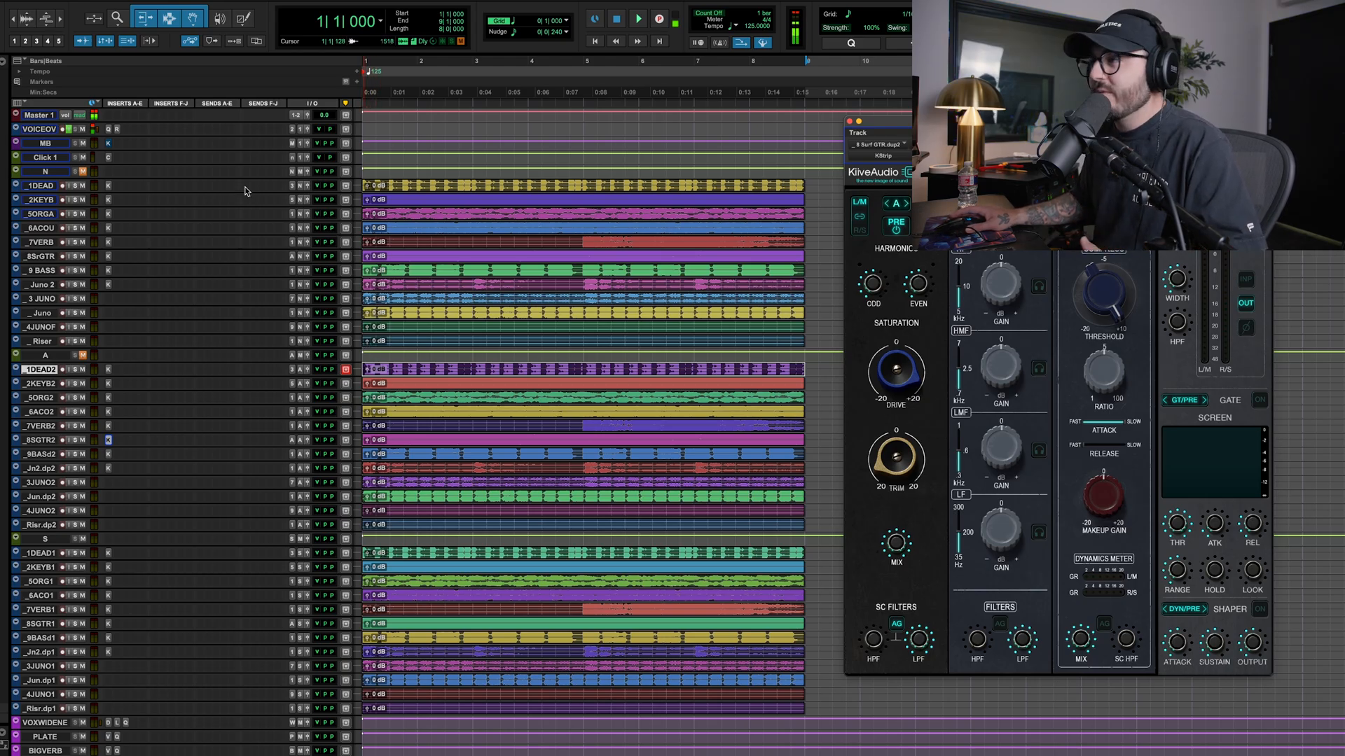
{"action": "left_click", "coordinate": [47, 540]}
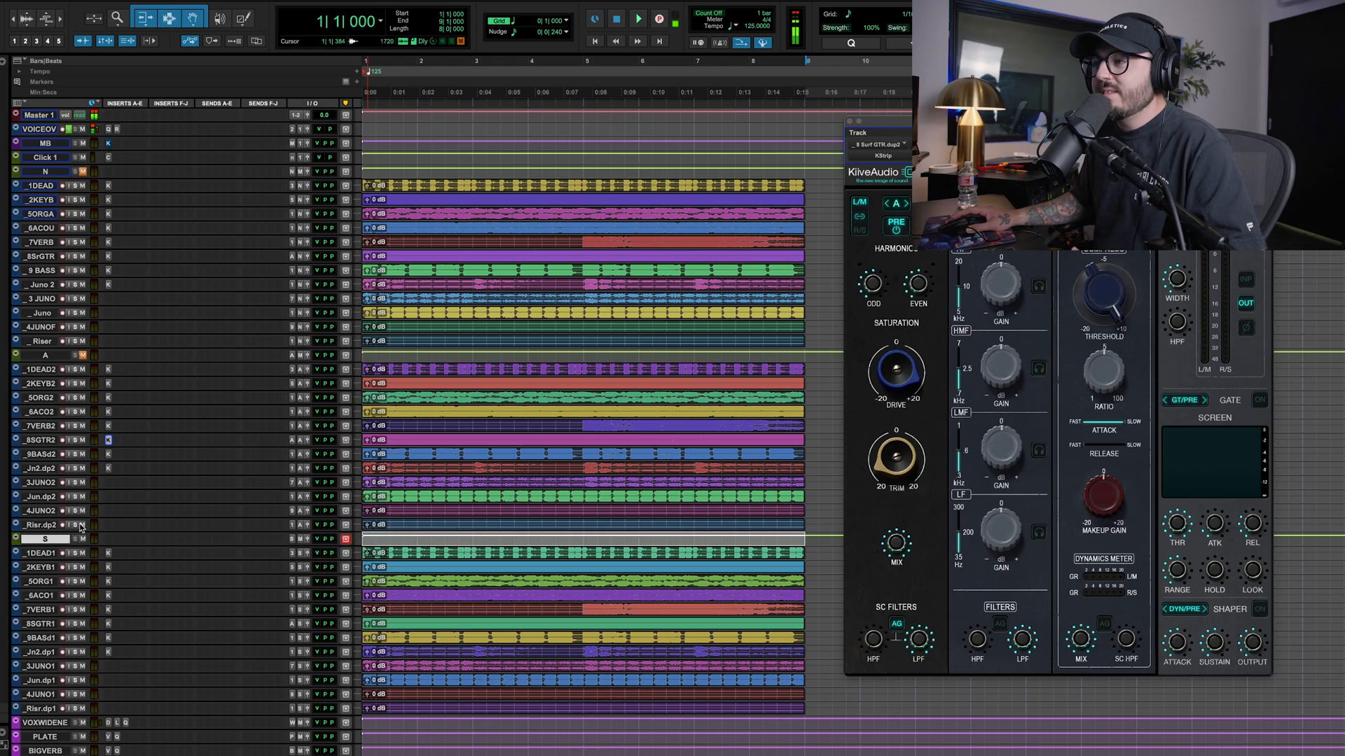
{"action": "left_click", "coordinate": [109, 553]}
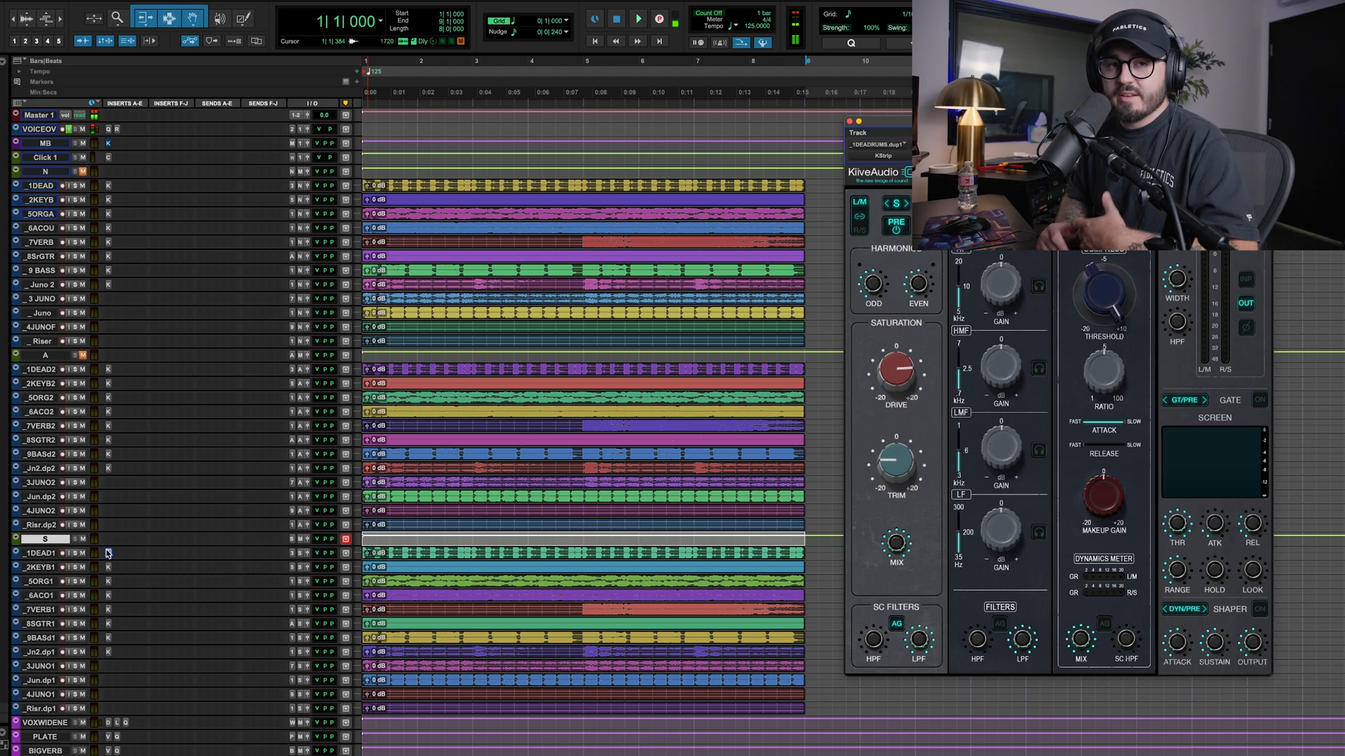
{"action": "left_click", "coordinate": [107, 554]}
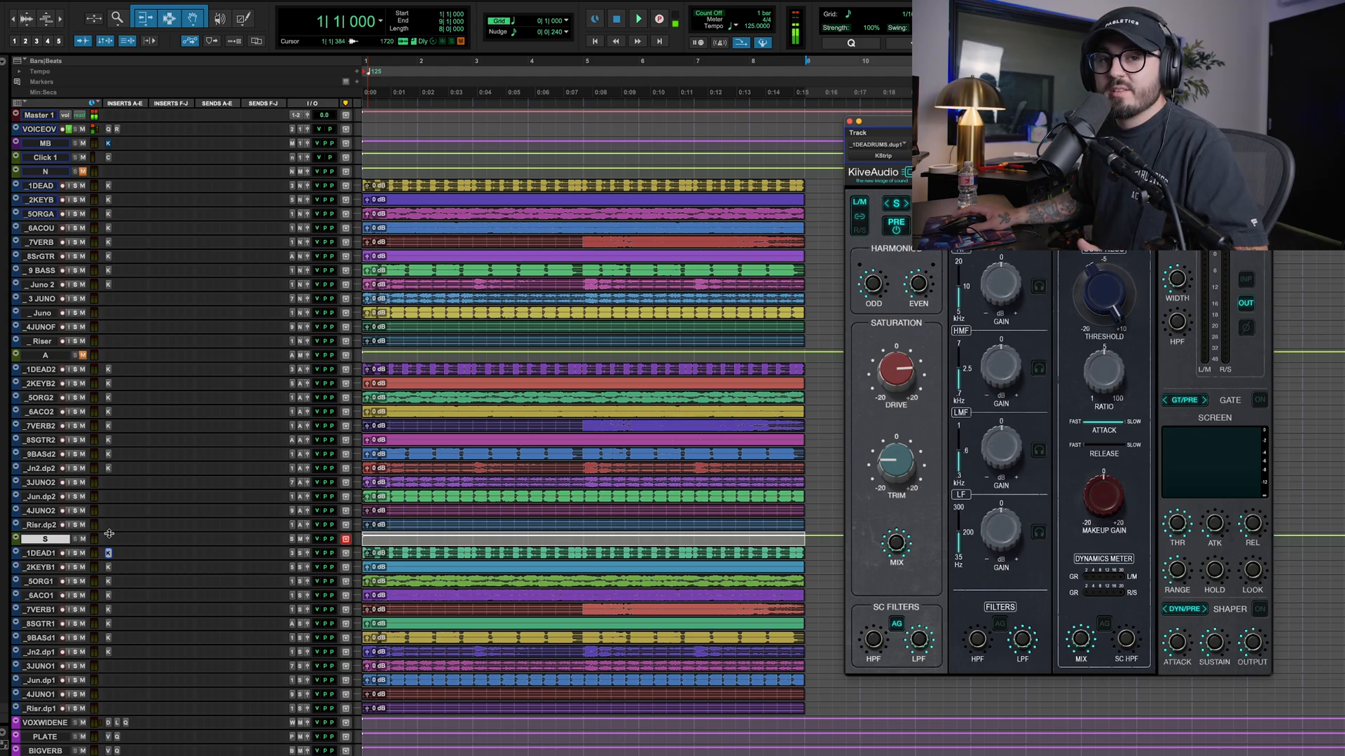